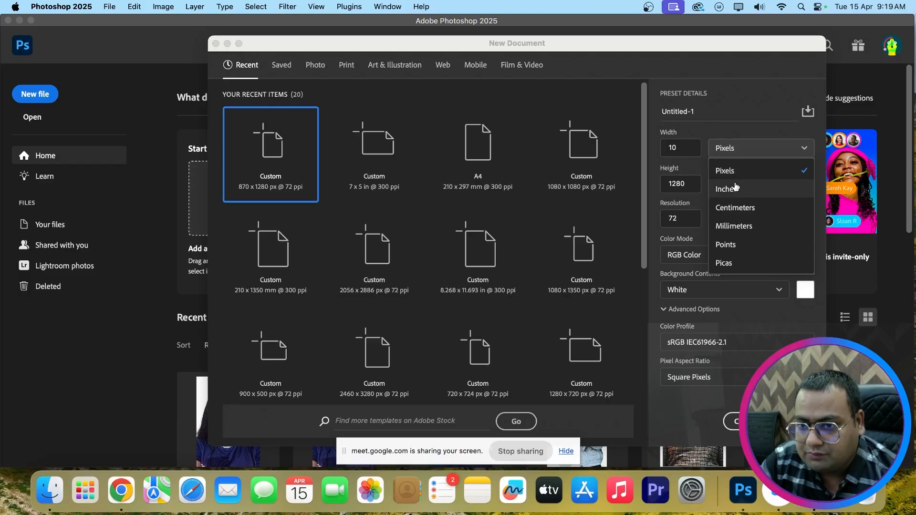
Create a new document 10 inches wide and 10 inches high at 72 pixels/inch with a white background.
left_click(726, 189)
key("super+a")
type("1")
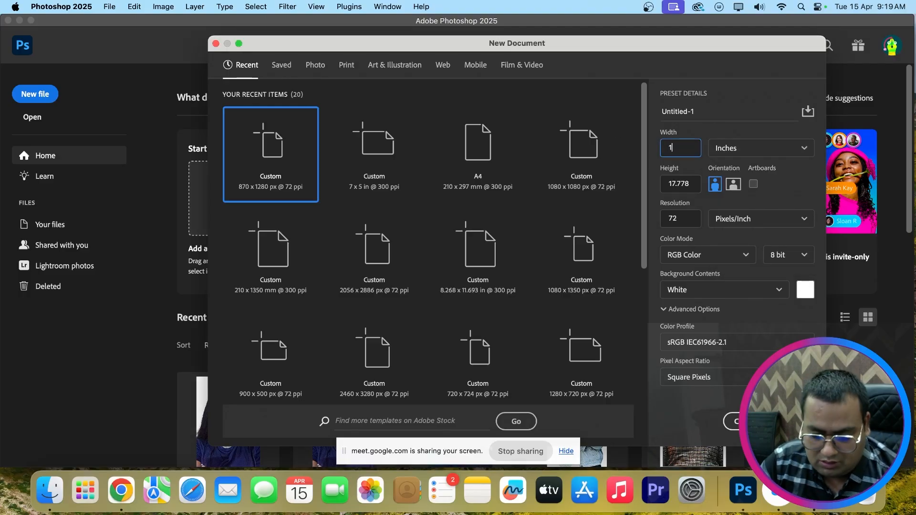
key("Tab")
type("10")
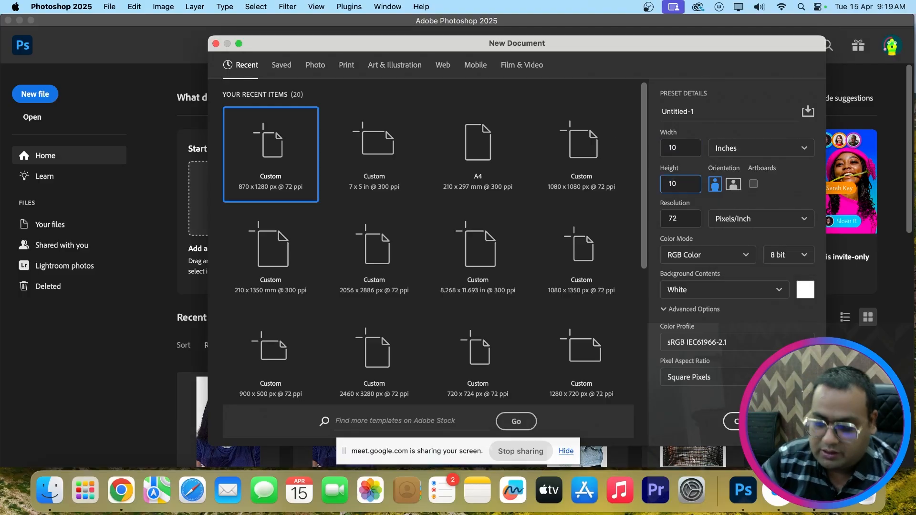
key("Return")
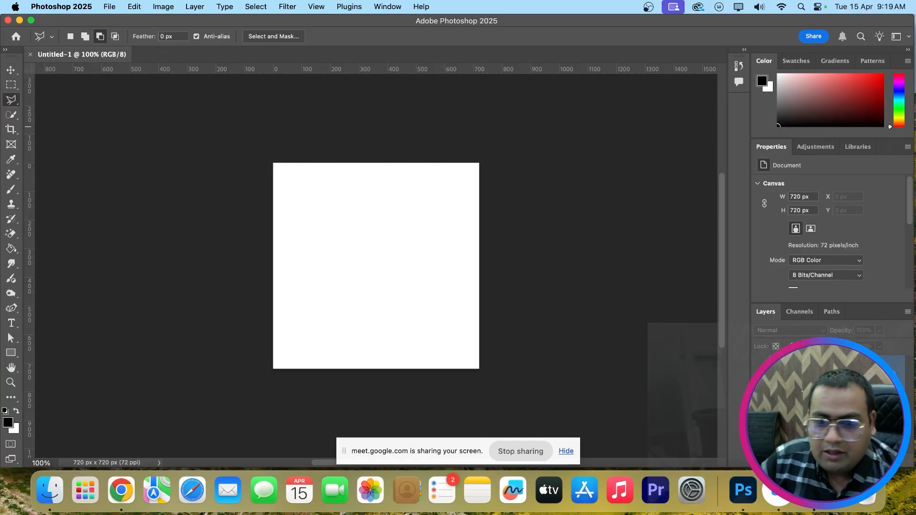
left_click_drag(212, 172, 446, 178)
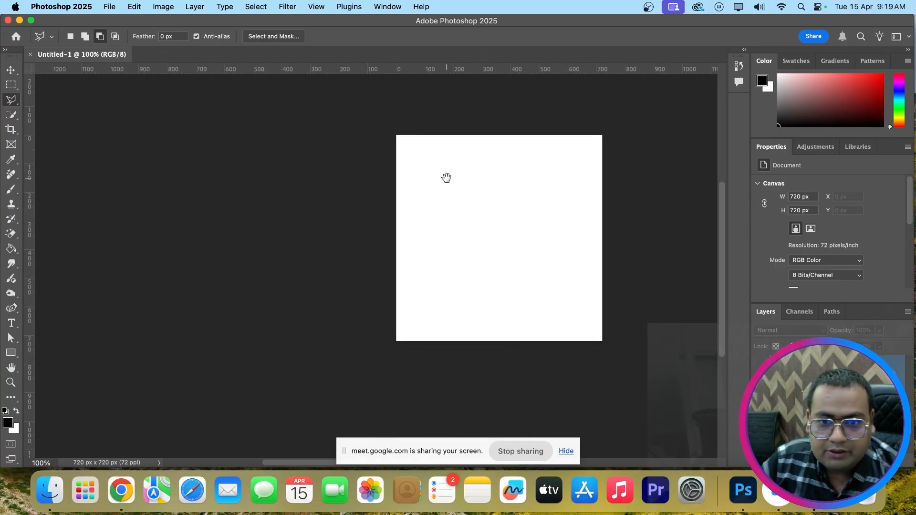
scroll(432, 187, "down", 1)
left_click(430, 187)
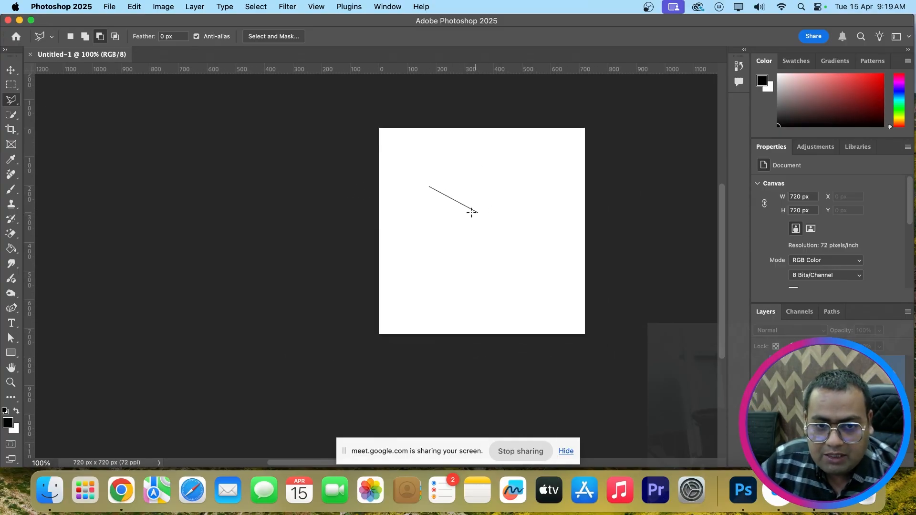
key("Escape")
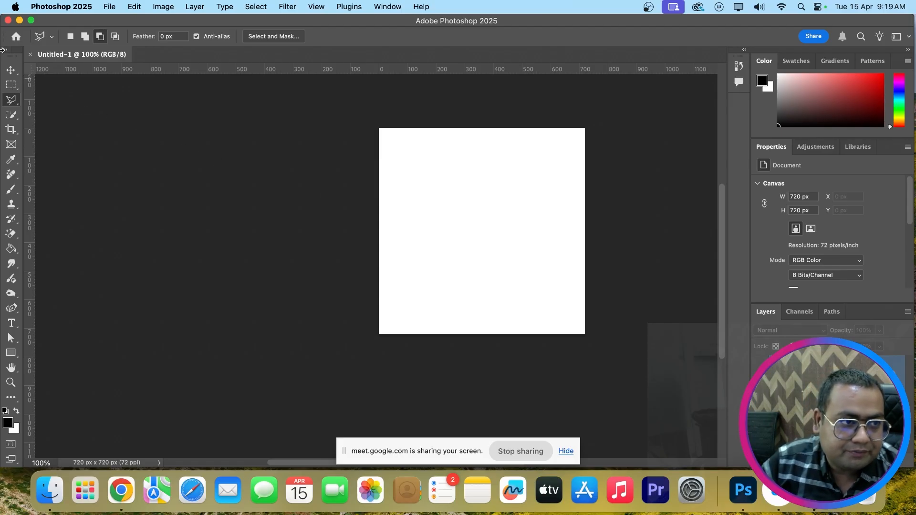
Undock the toolbar, float it just beside the white canvas, and activate the Move tool.
left_click_drag(2, 49, 560, 137)
left_click_drag(432, 206, 477, 176)
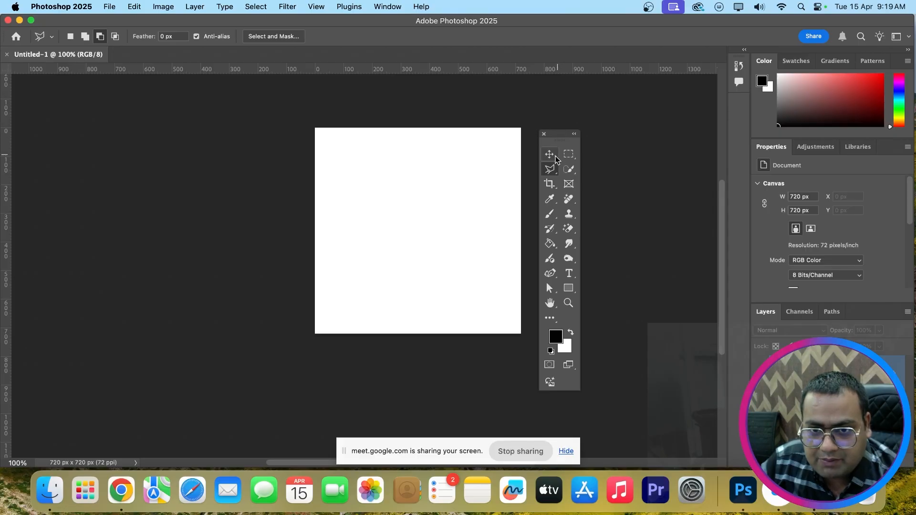
left_click(549, 155)
left_click_drag(562, 138, 275, 124)
left_click(282, 141)
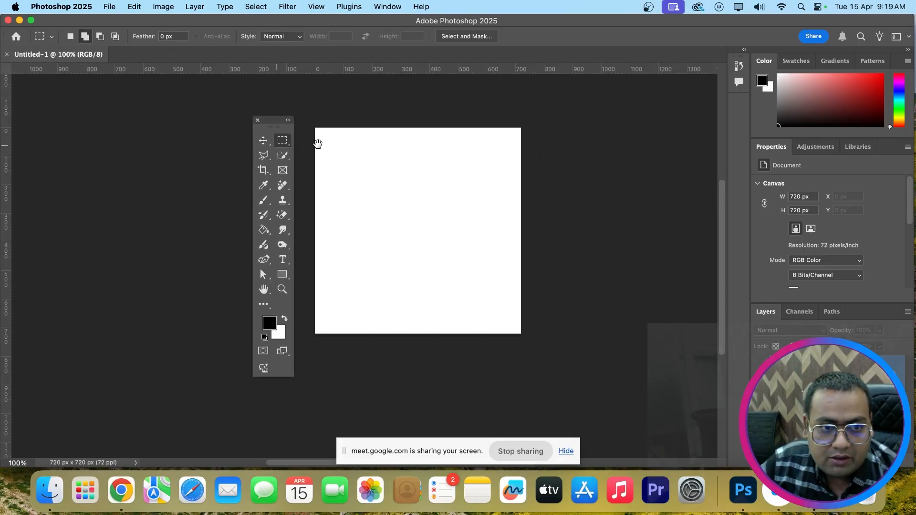
key("v")
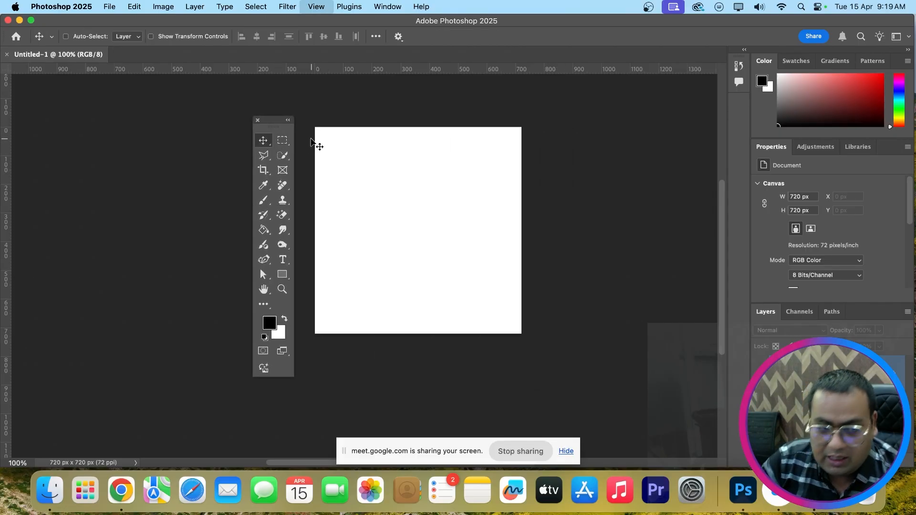
Return the canvas to 100% zoom and reposition the floating toolbar right next to it.
key("super+plus")
left_click_drag(330, 187, 346, 275)
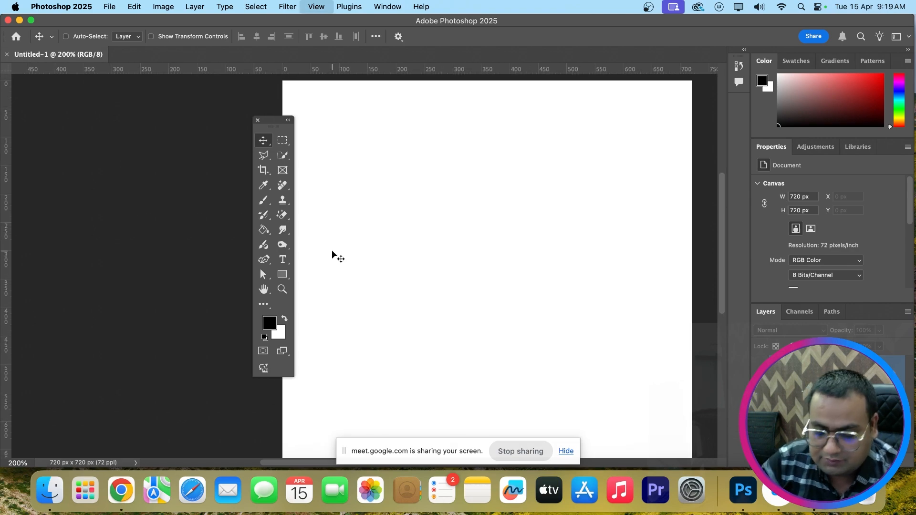
key("super+minus")
key("super+minus")
left_click_drag(268, 123, 309, 187)
key("z")
left_click(364, 252)
key("v")
left_click_drag(380, 210, 424, 190)
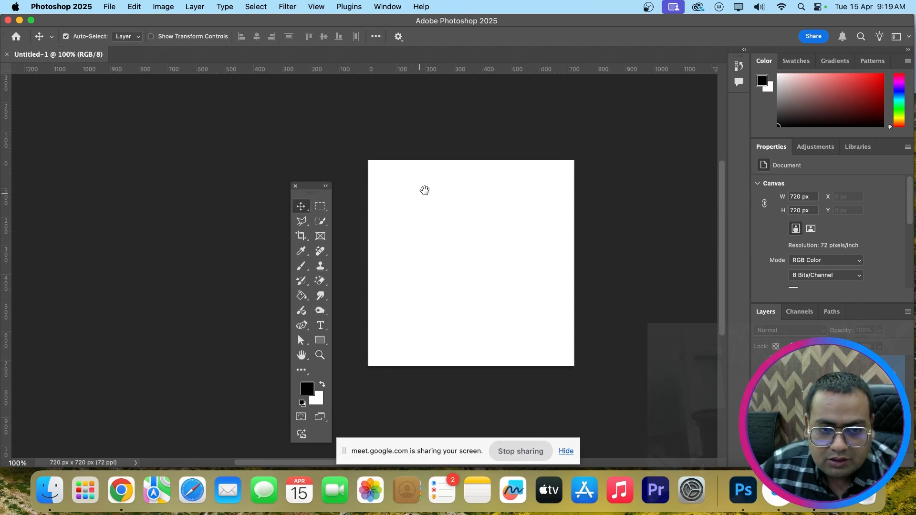
left_click_drag(317, 190, 333, 168)
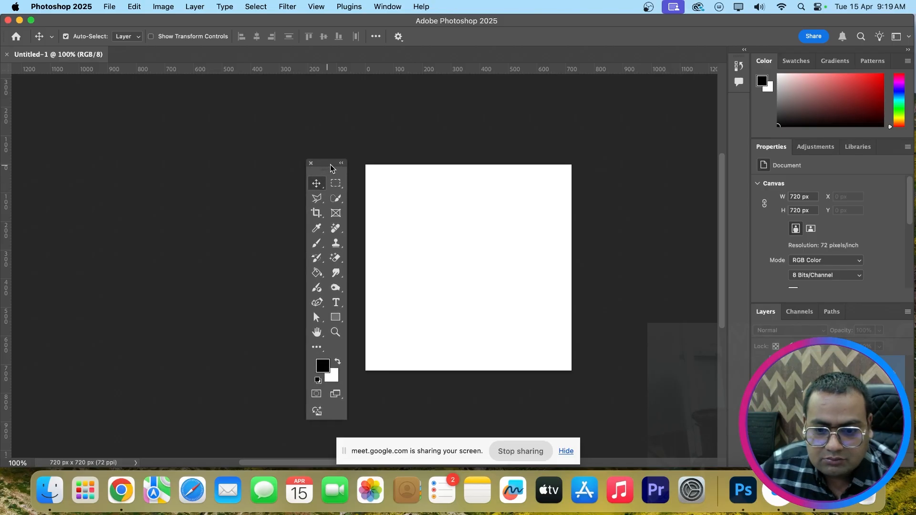
Switch to the Google Meet window and back to Photoshop, and hide the screen-sharing notification bar.
key("super+Tab")
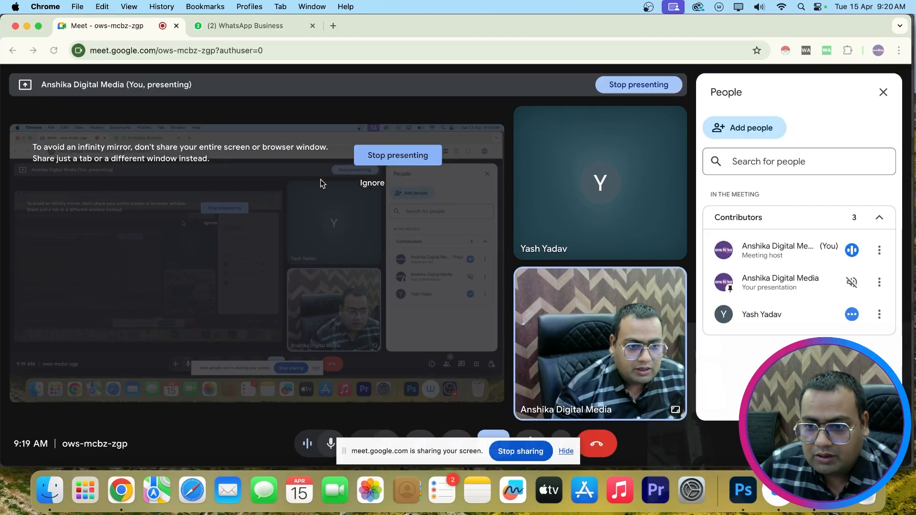
key("super+Tab")
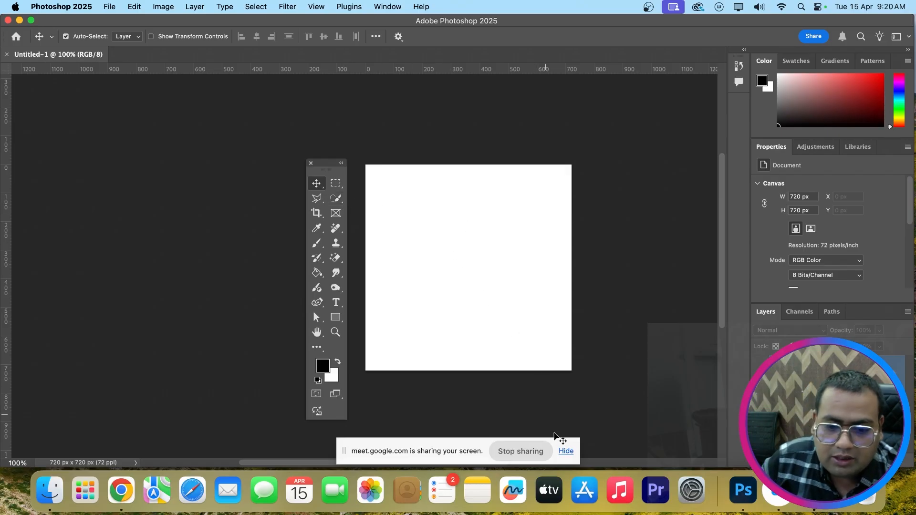
left_click(568, 451)
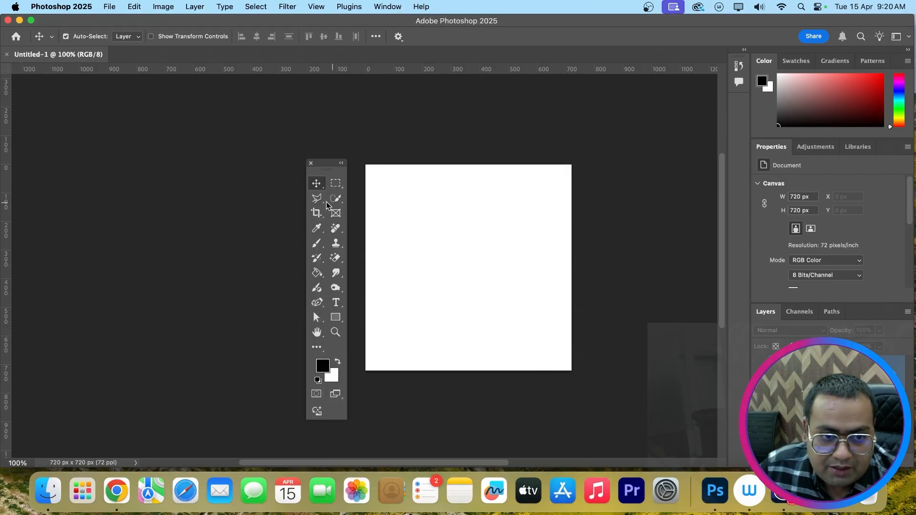
Examine the tools grouped with the Polygonal Lasso and with the Quick Selection tool, and go back to the Move tool.
left_click(317, 198)
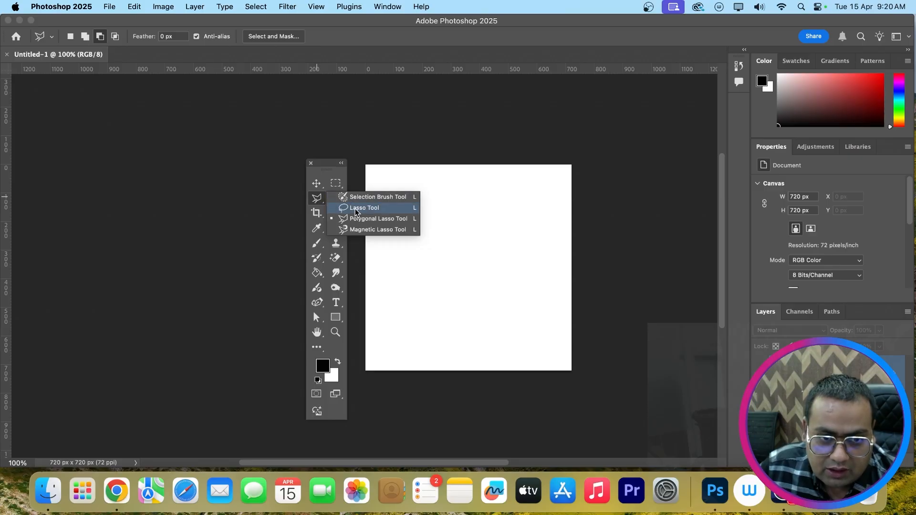
left_click(375, 219)
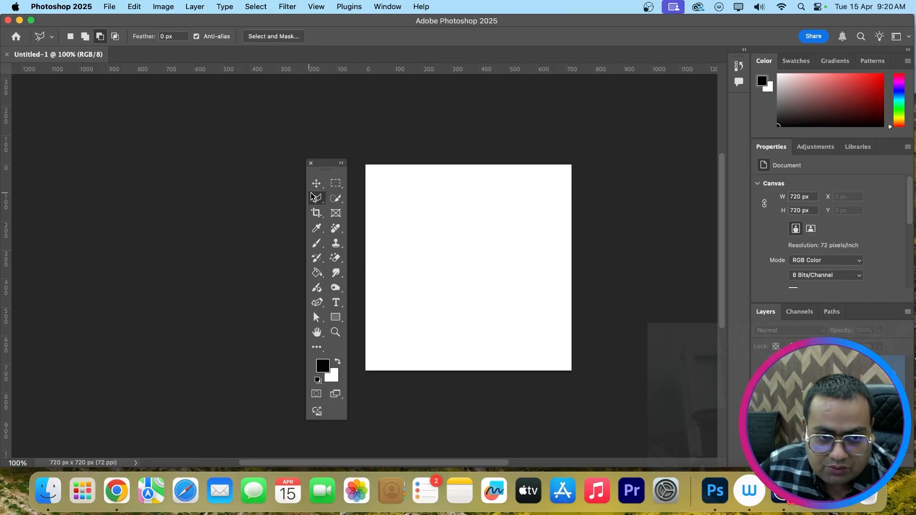
left_click(333, 201)
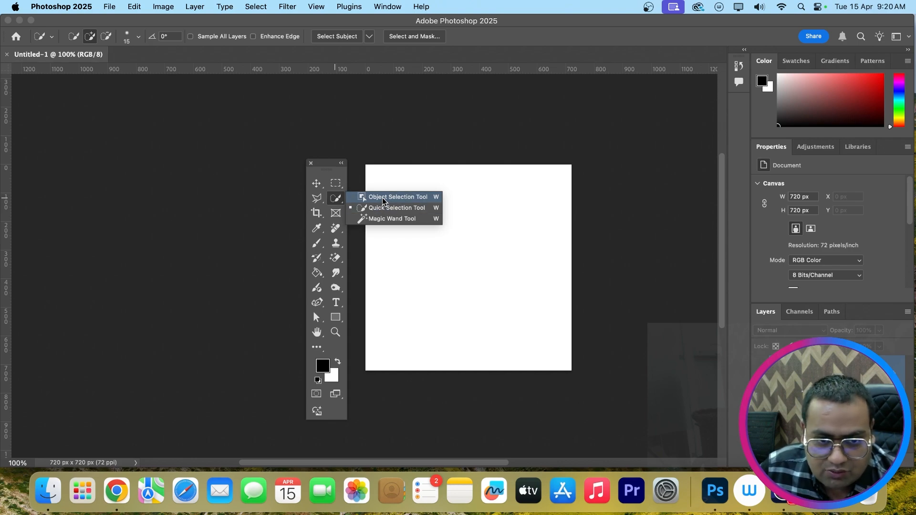
left_click(317, 198)
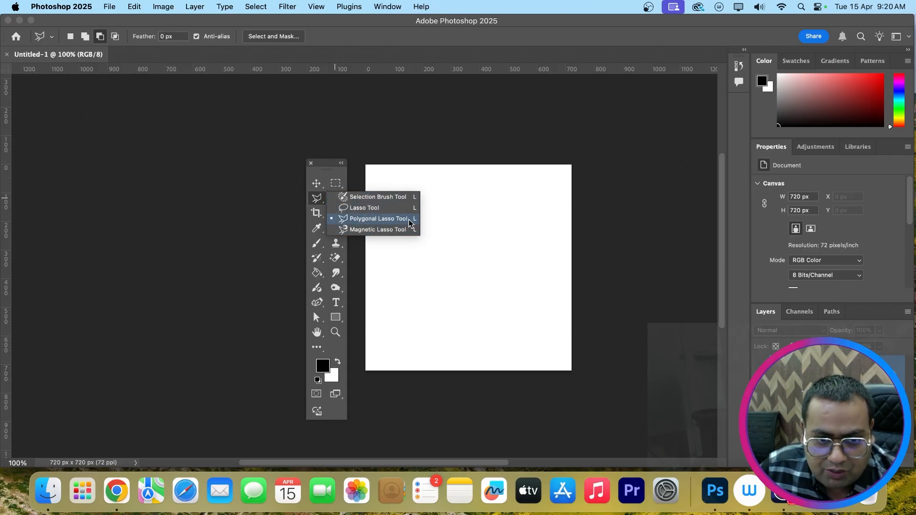
left_click(336, 198)
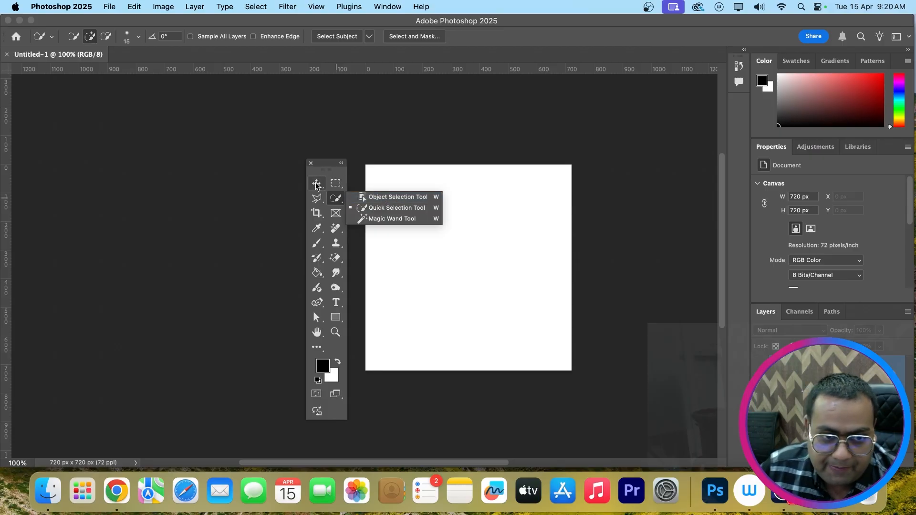
key("v")
Open the image y-2F2ONXVFZO3gfzhVvH2-transformed.jpeg from the Downloads folder.
key("super")
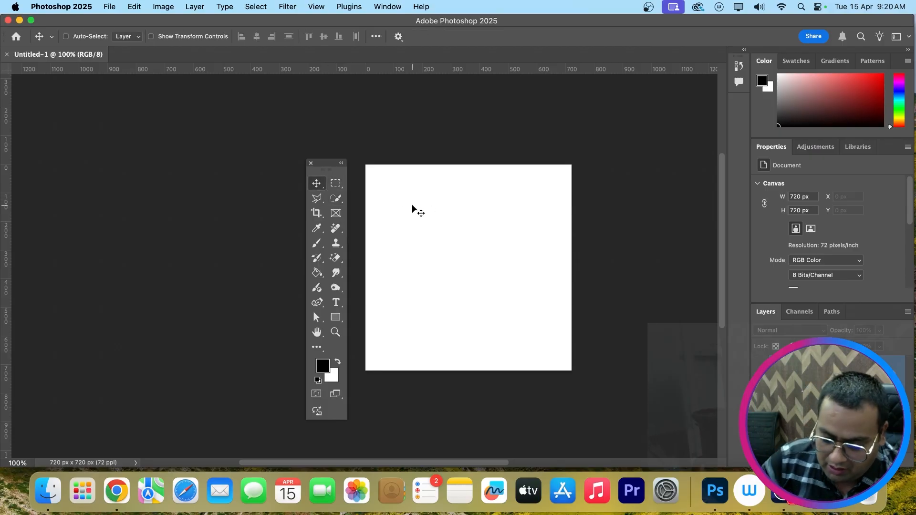
key("super+o")
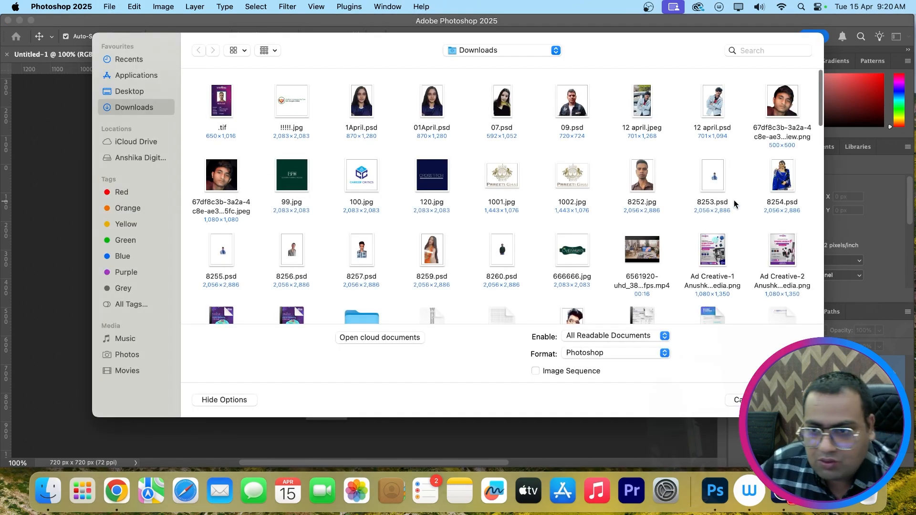
scroll(705, 176, "down", 10)
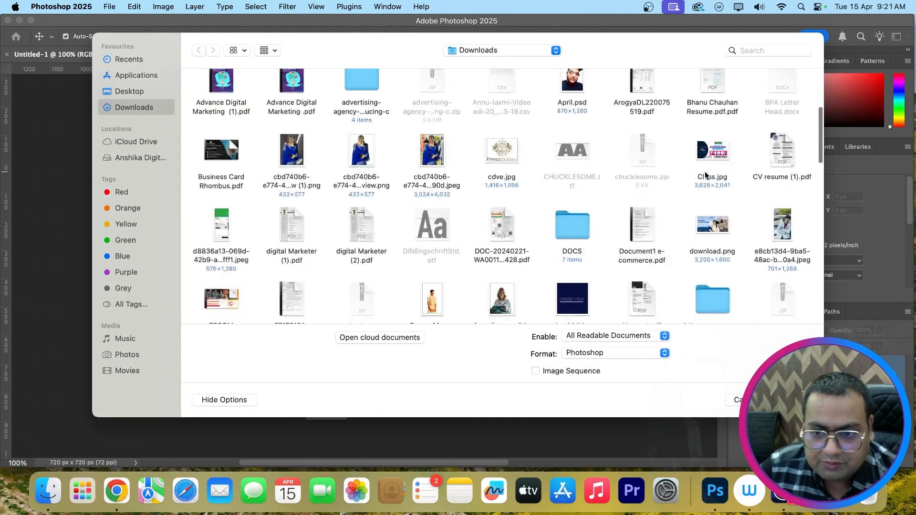
scroll(706, 175, "down", 8)
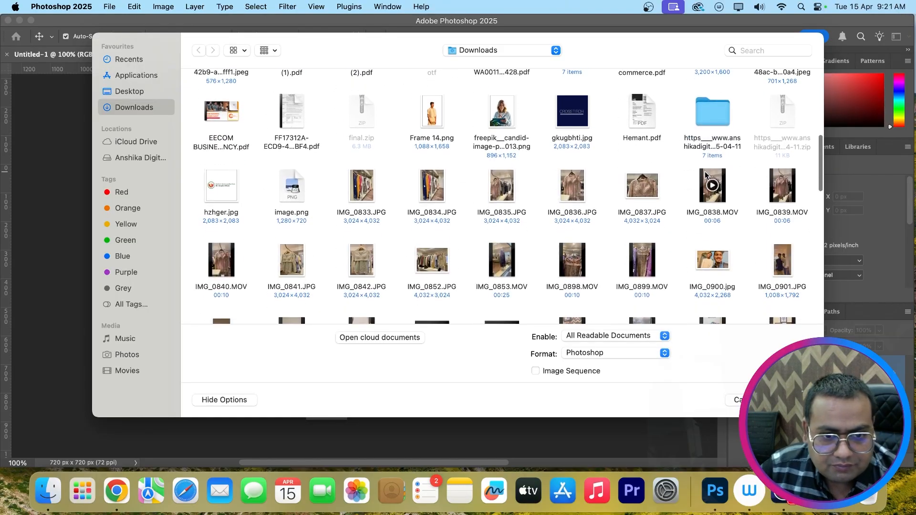
scroll(705, 175, "down", 15)
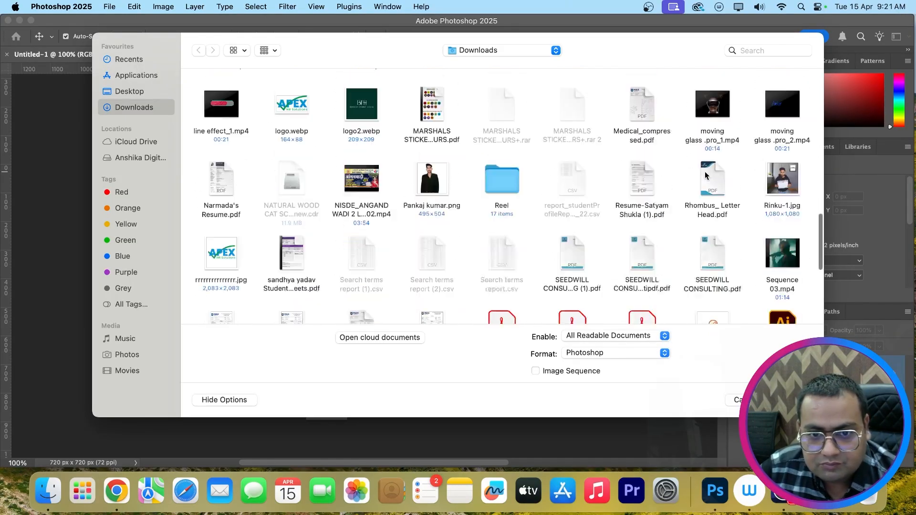
scroll(706, 175, "down", 3)
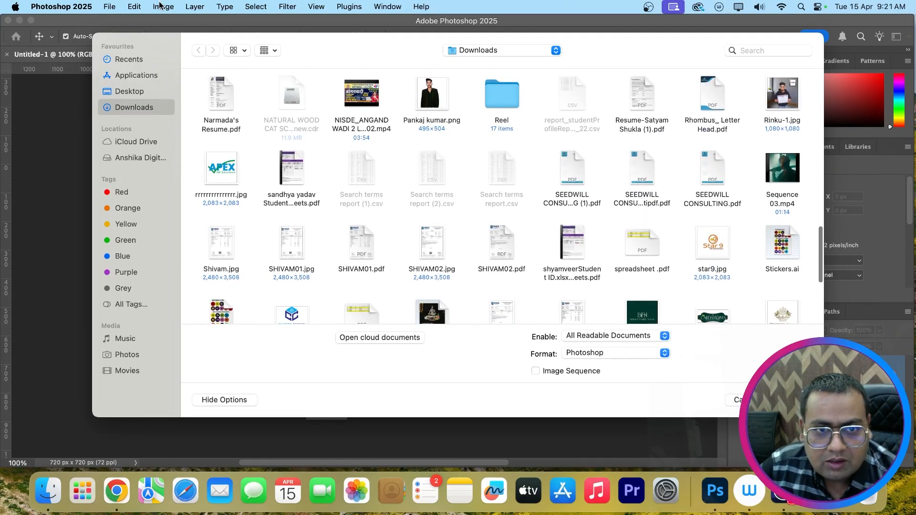
left_click(375, 100)
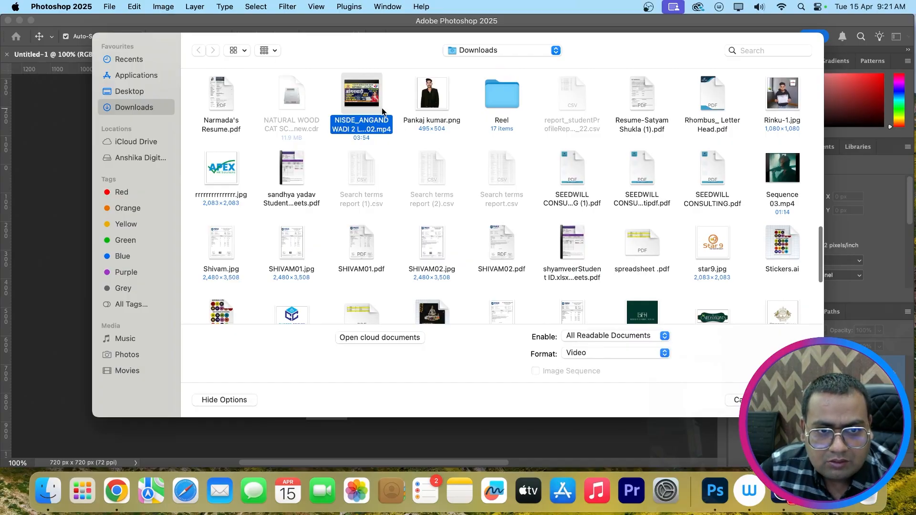
scroll(700, 252, "down", 10)
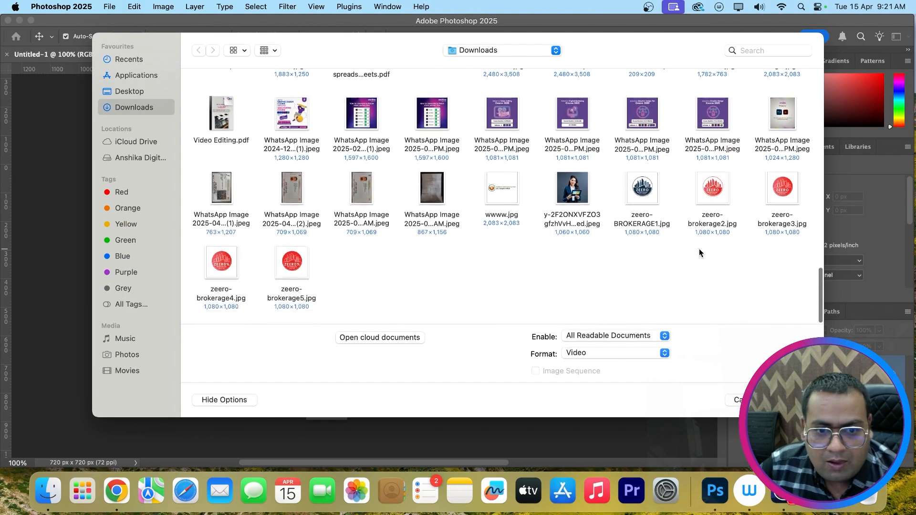
left_click(565, 200)
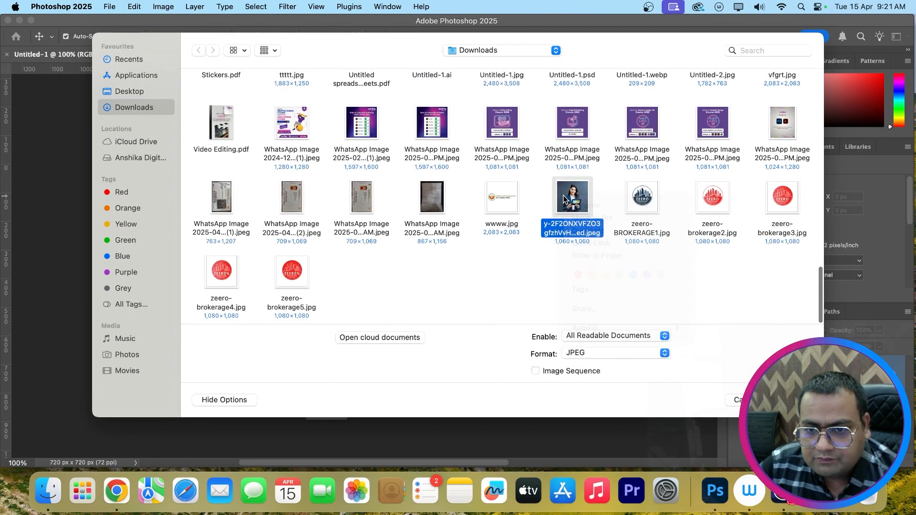
double_click(564, 200)
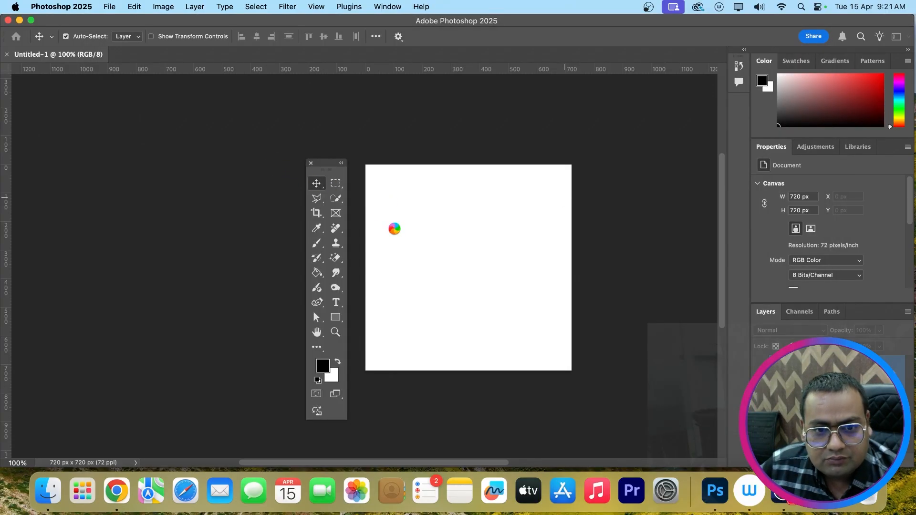
Arrange the opened photo and the floating toolbar side by side so the toolbar no longer covers the image.
left_click_drag(396, 218, 519, 229)
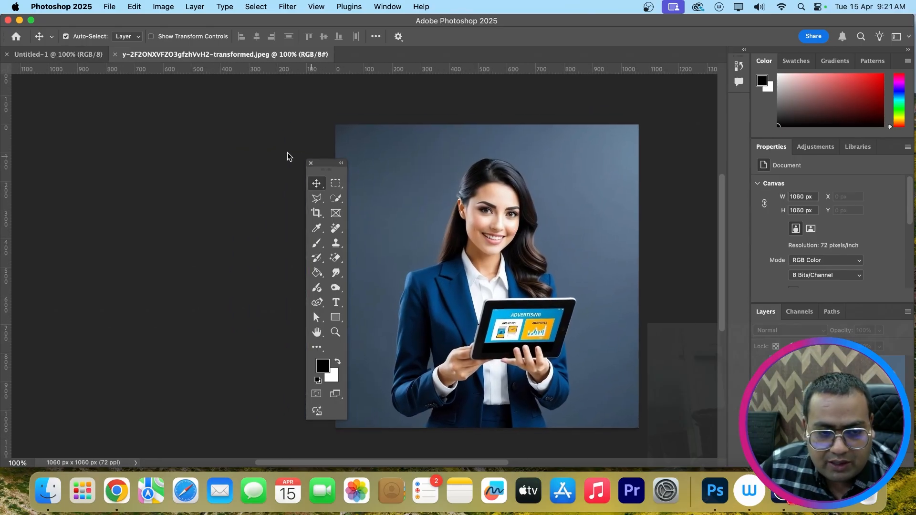
left_click_drag(327, 168, 289, 151)
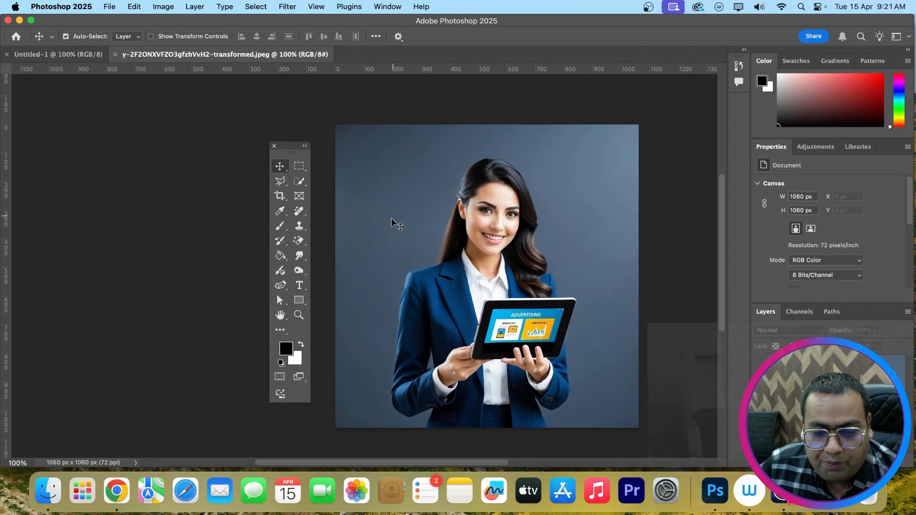
mouse_move(395, 221)
left_mouse_down()
mouse_move(372, 210)
mouse_move(400, 214)
left_mouse_up()
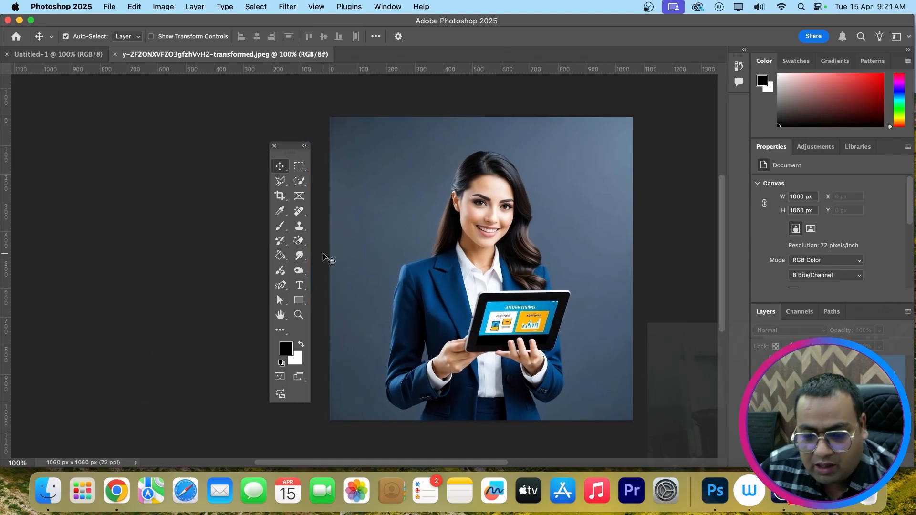
left_click_drag(556, 275, 547, 278)
Select the woman's face and neck by outlining them with the Object Selection tool in Lasso mode.
left_click(298, 183)
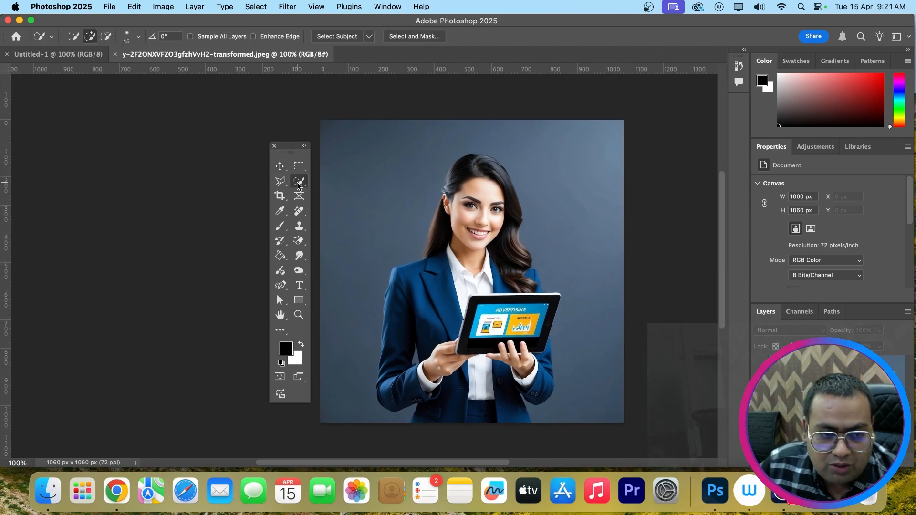
right_click(297, 184)
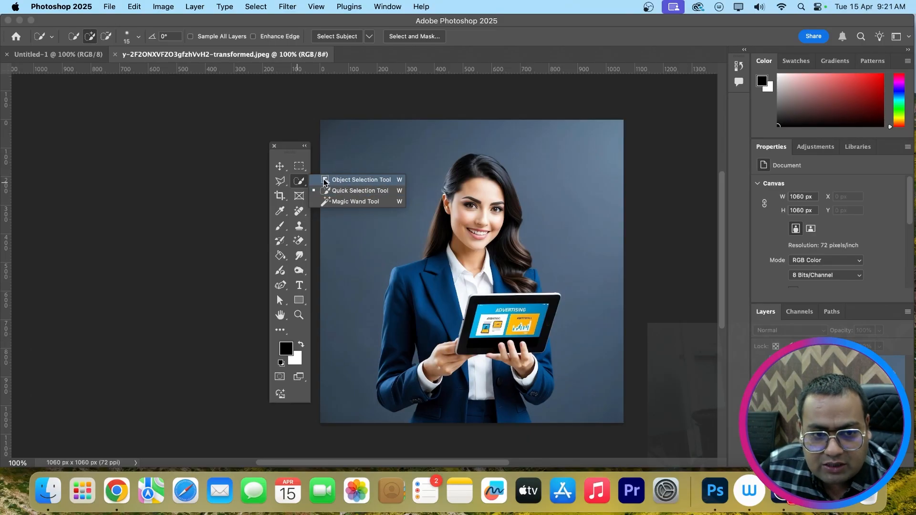
left_click(325, 181)
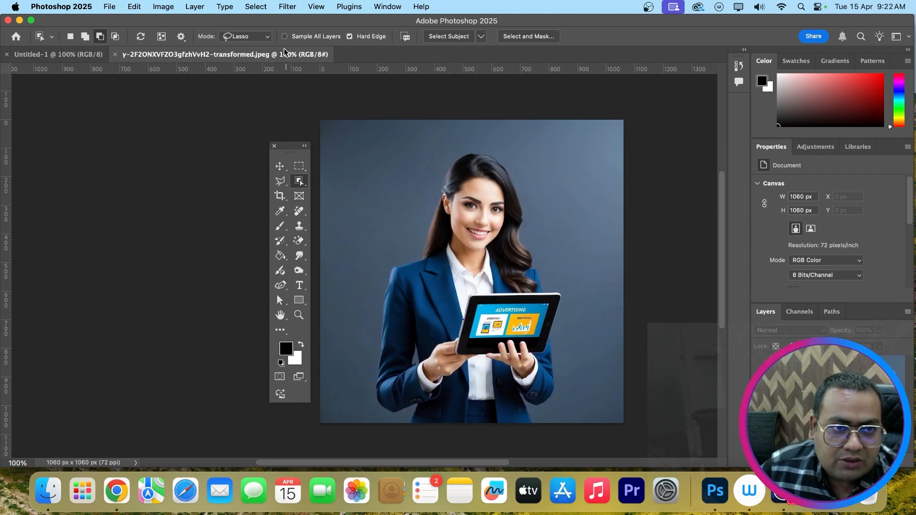
left_click(258, 37)
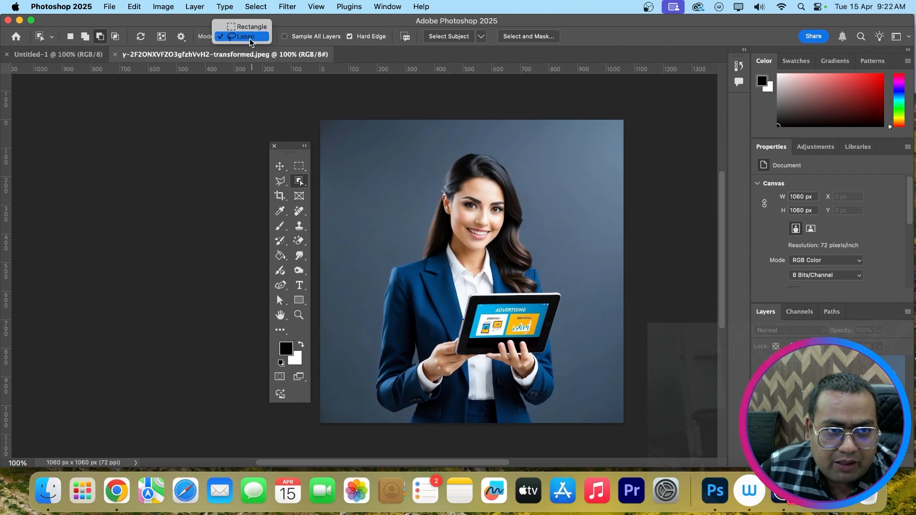
left_click(249, 39)
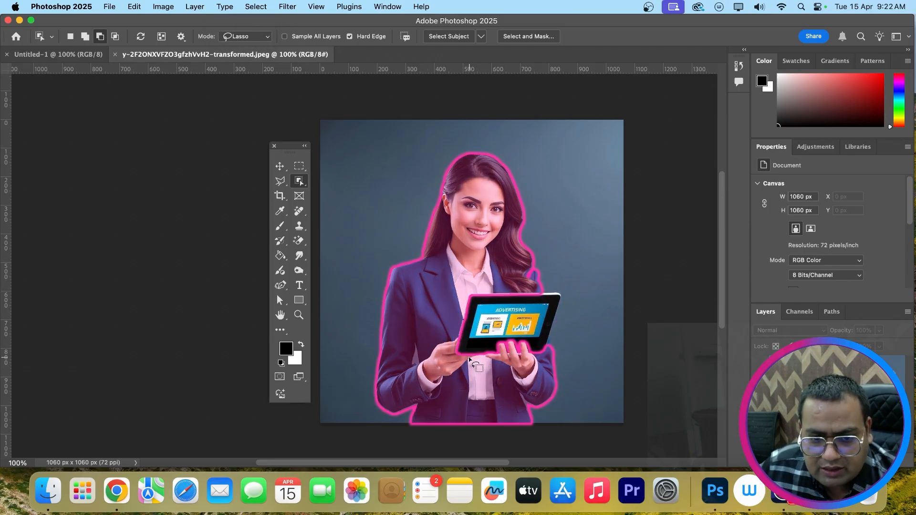
mouse_move(473, 361)
left_mouse_down()
mouse_move(455, 349)
mouse_move(455, 330)
mouse_move(473, 295)
mouse_move(495, 285)
mouse_move(559, 287)
mouse_move(547, 356)
mouse_move(466, 364)
left_mouse_up()
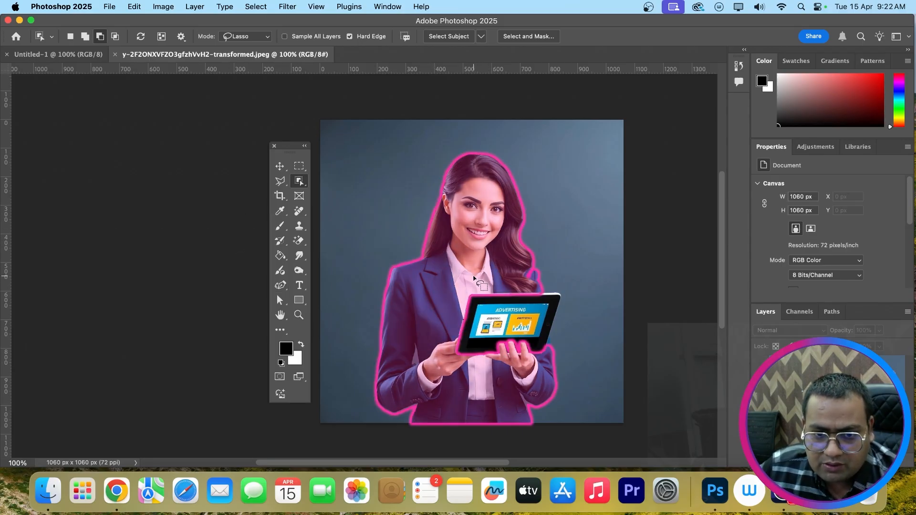
mouse_move(496, 242)
left_mouse_down()
mouse_move(509, 212)
mouse_move(498, 180)
mouse_move(466, 179)
mouse_move(448, 203)
mouse_move(442, 193)
mouse_move(448, 243)
mouse_move(474, 287)
left_mouse_up()
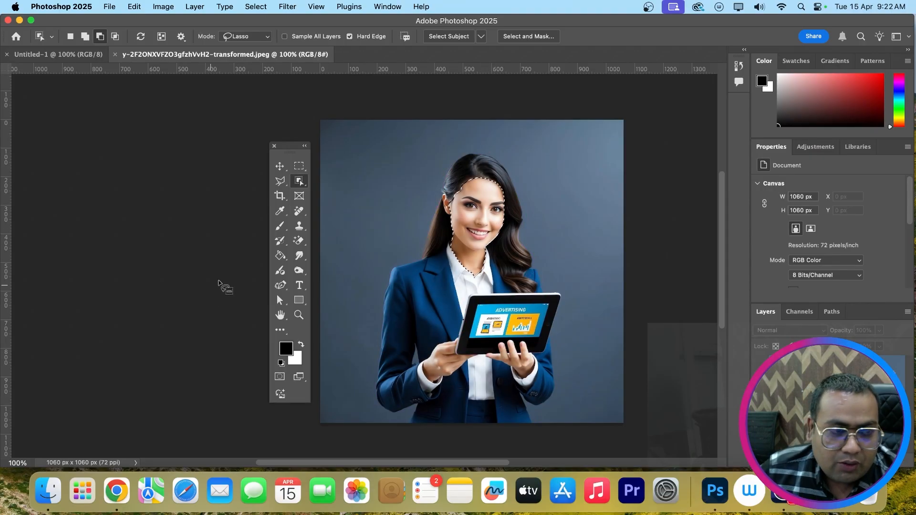
Add the woman's visible ear to the face and neck selection with the Object Selection tool in add-to-selection mode.
key("super+plus")
key("super+plus")
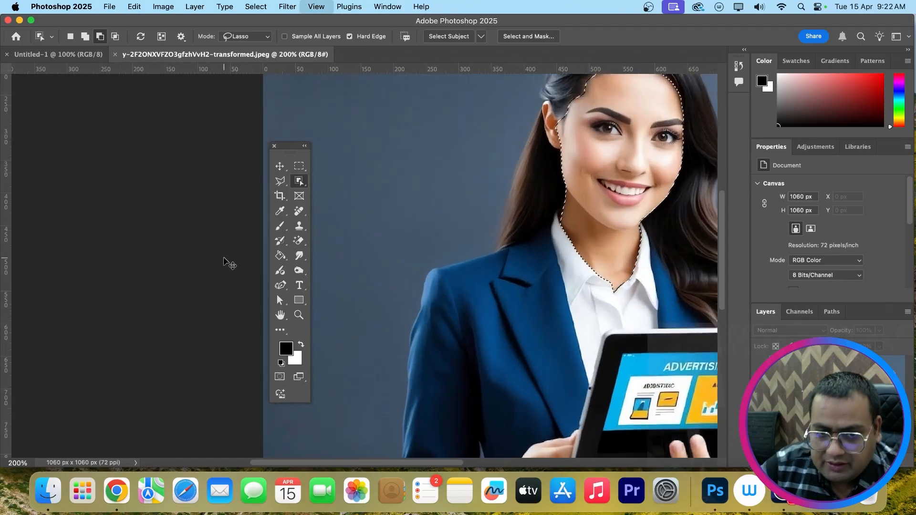
left_click_drag(439, 155, 249, 291)
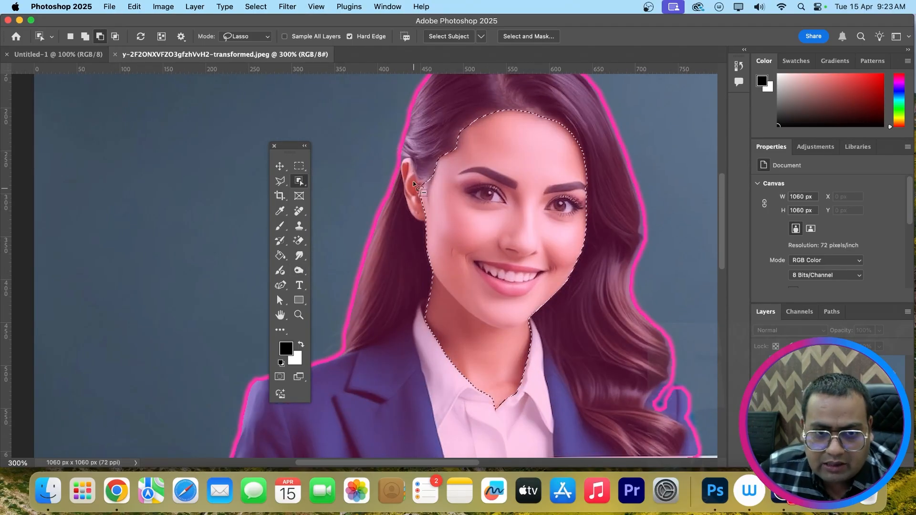
left_click(87, 39)
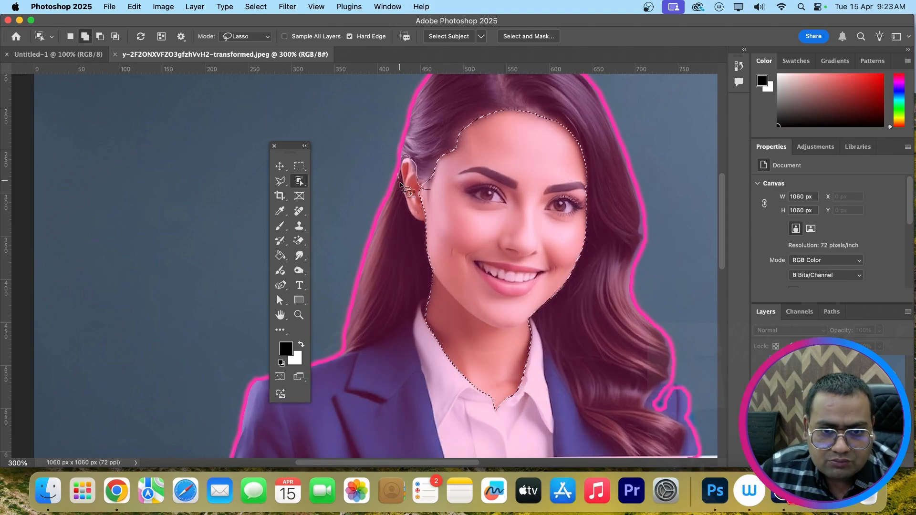
mouse_move(408, 191)
left_mouse_down()
mouse_move(412, 222)
mouse_move(427, 227)
mouse_move(442, 220)
mouse_move(442, 195)
left_mouse_up()
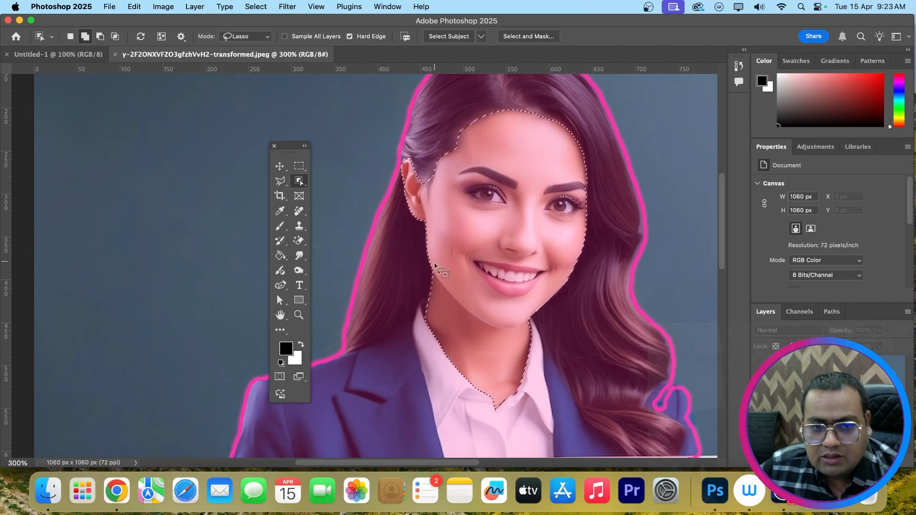
key("super+0")
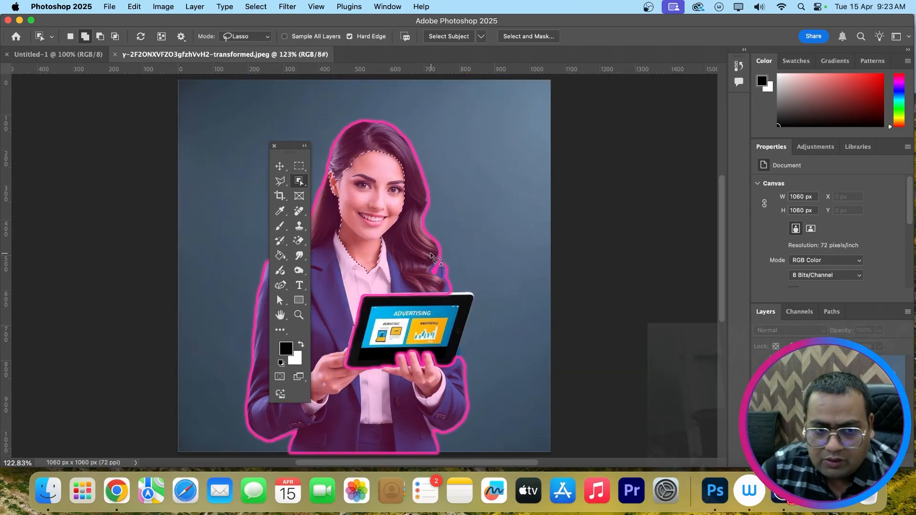
left_click_drag(431, 253, 538, 253)
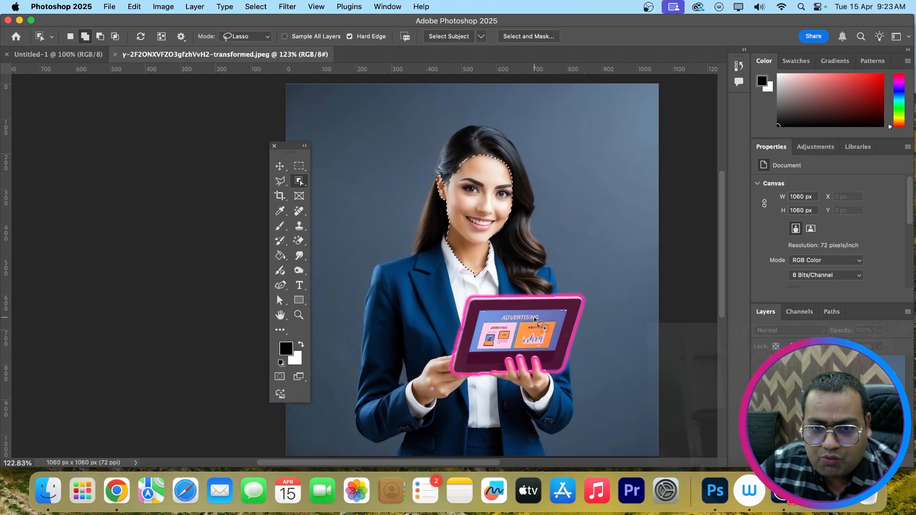
key("super+1")
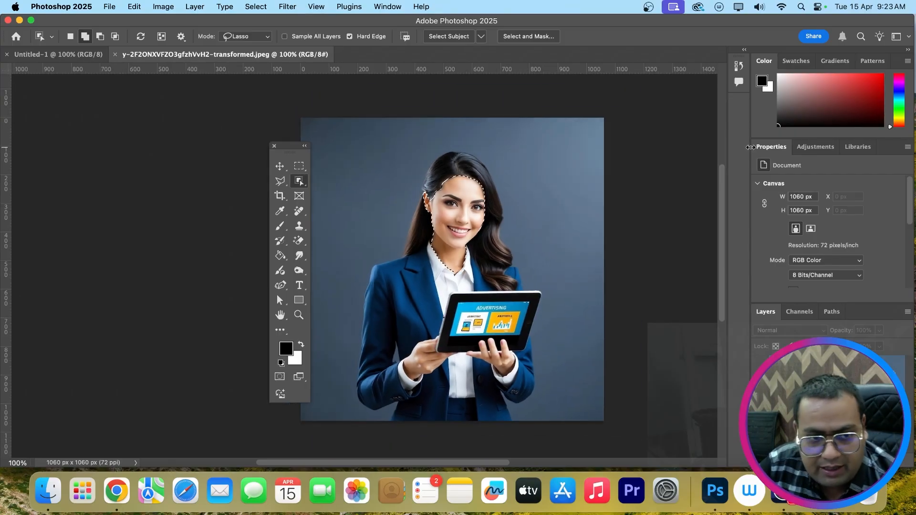
Copy the selected face and neck to a new layer, try moving it aside, and undo the move.
key("super+j")
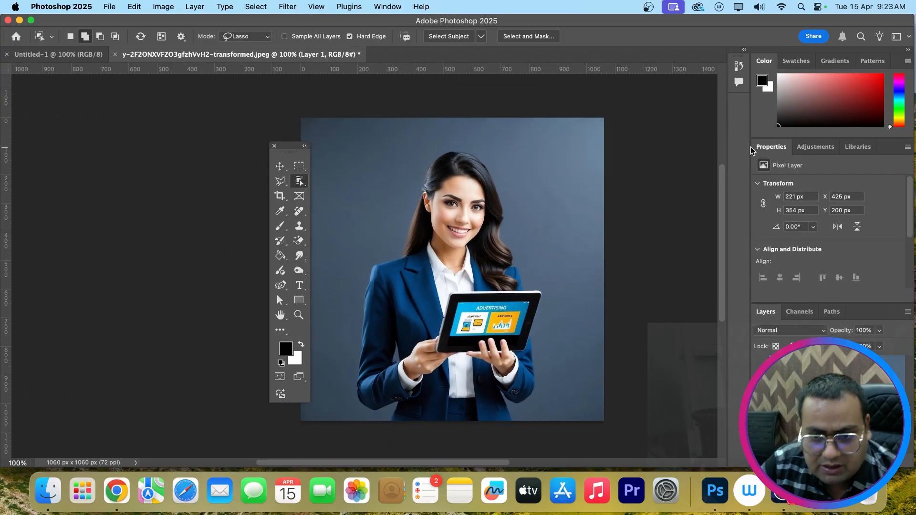
key("v")
left_click_drag(458, 201, 385, 176)
key("super+z")
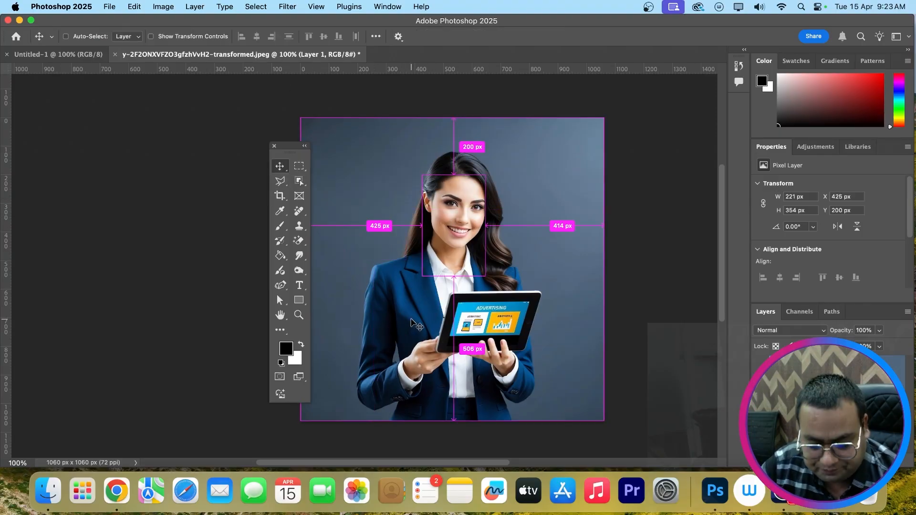
Close the portrait photo without saving and open IMG_20221012_123216.jpg from the Desktop folder.
key("super+w")
left_click(463, 217)
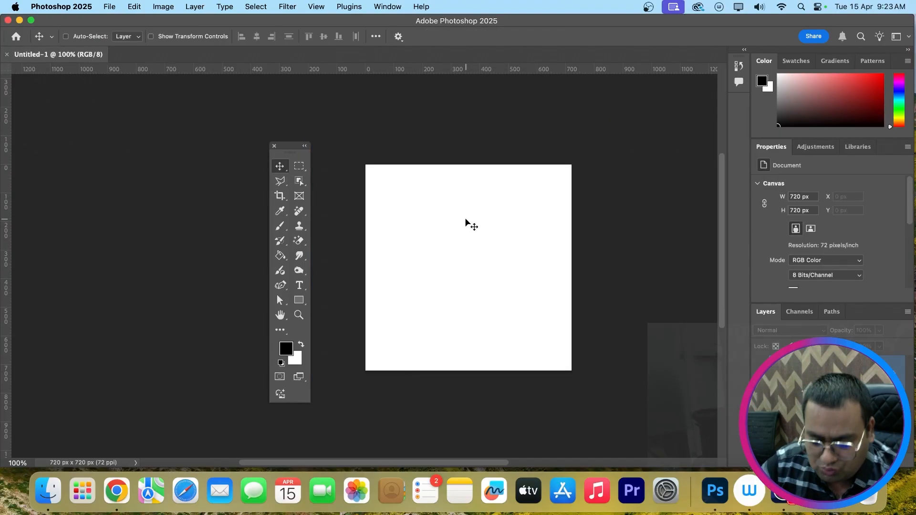
key("super+o")
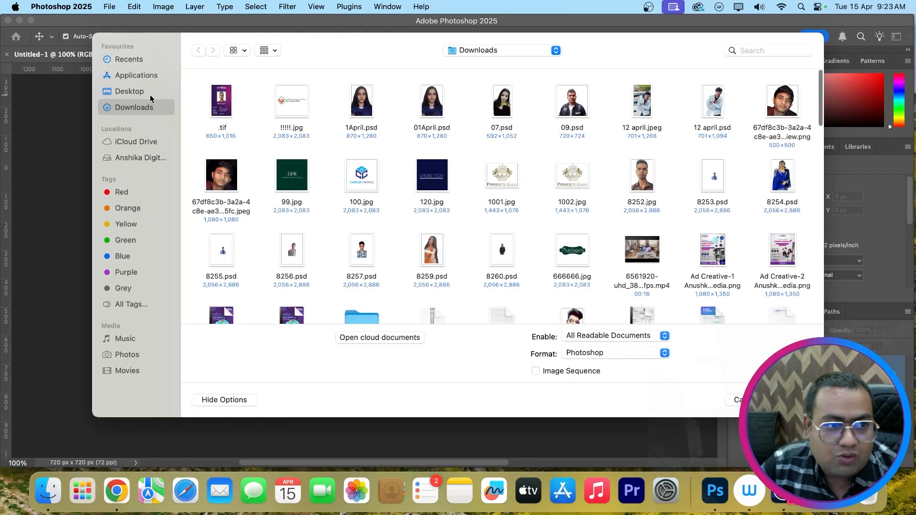
scroll(547, 294, "down", 15)
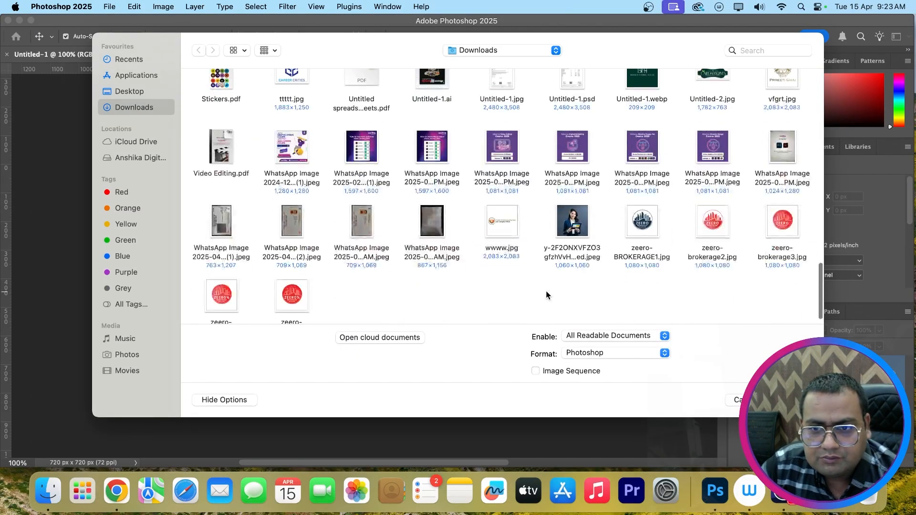
scroll(453, 248, "up", 10)
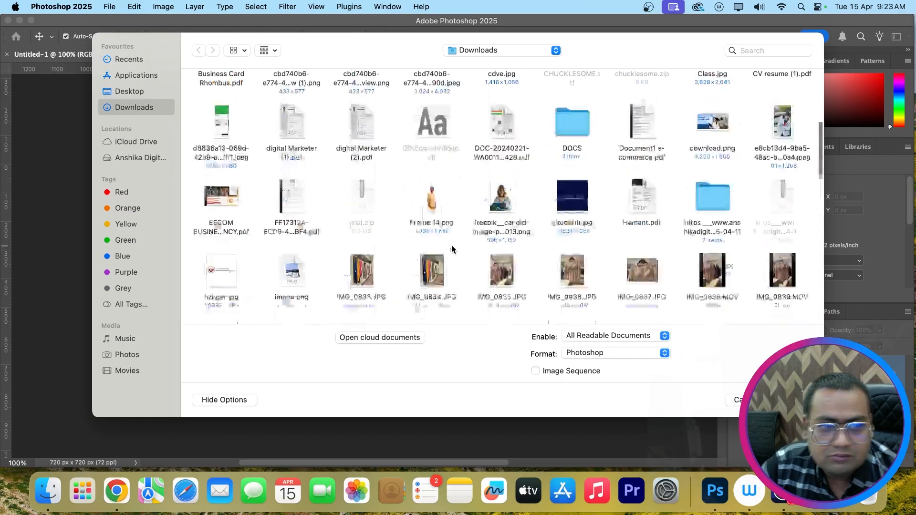
scroll(453, 249, "up", 5)
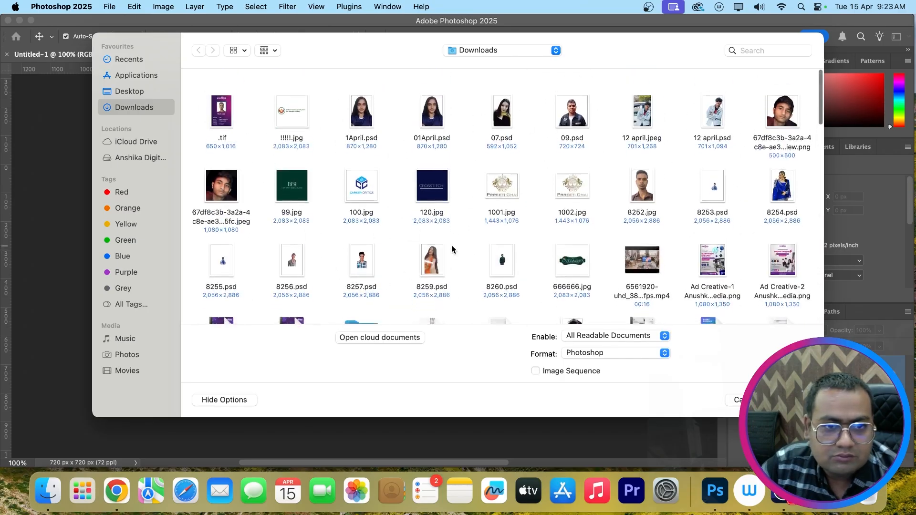
left_click(135, 91)
scroll(564, 209, "down", 8)
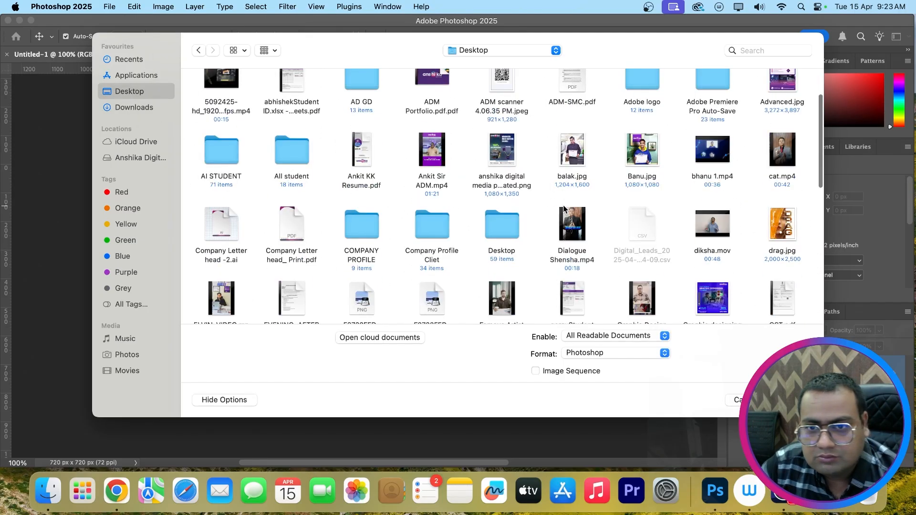
scroll(564, 209, "down", 6)
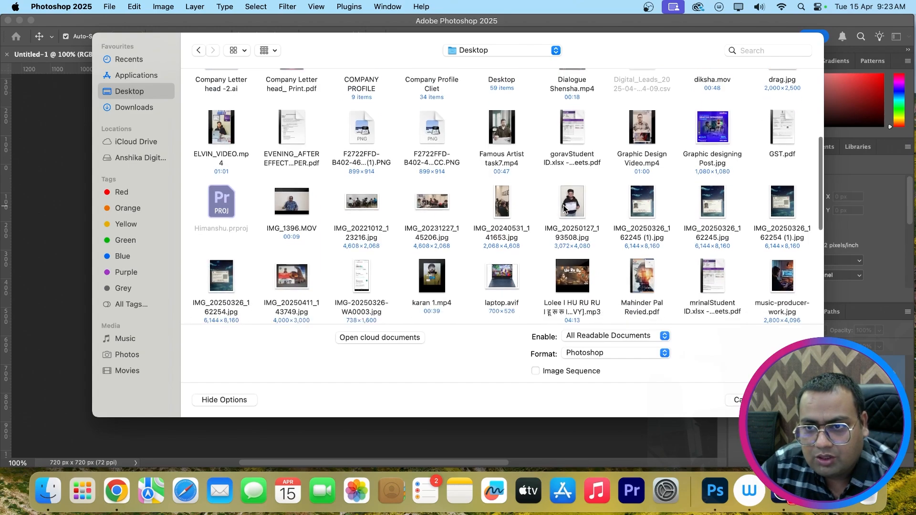
scroll(563, 208, "down", 6)
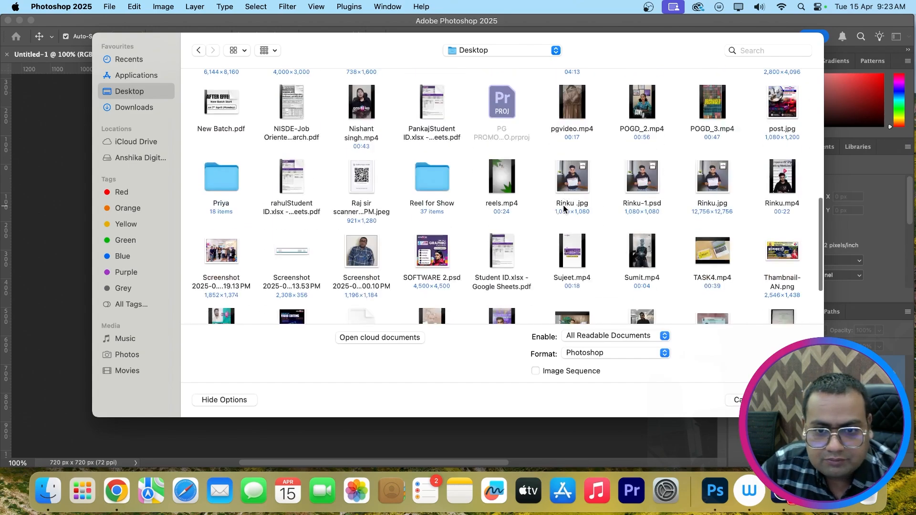
scroll(563, 208, "up", 7)
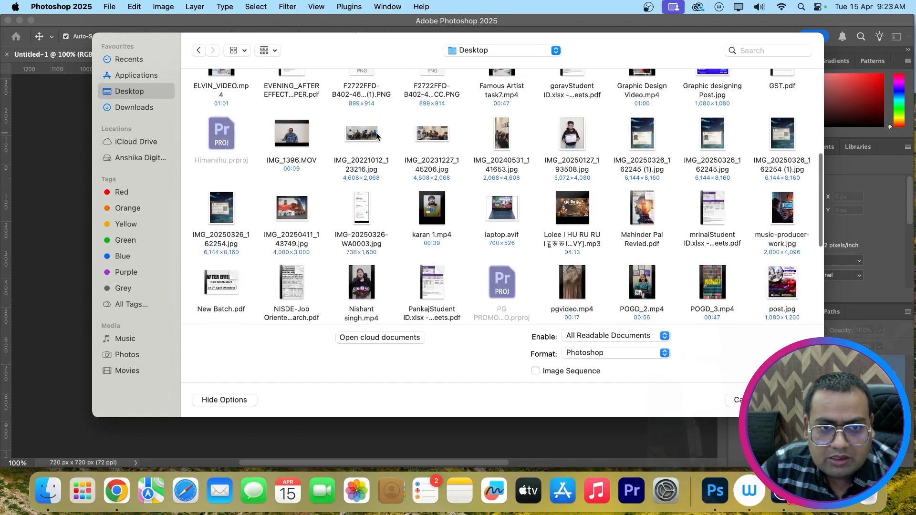
double_click(376, 136)
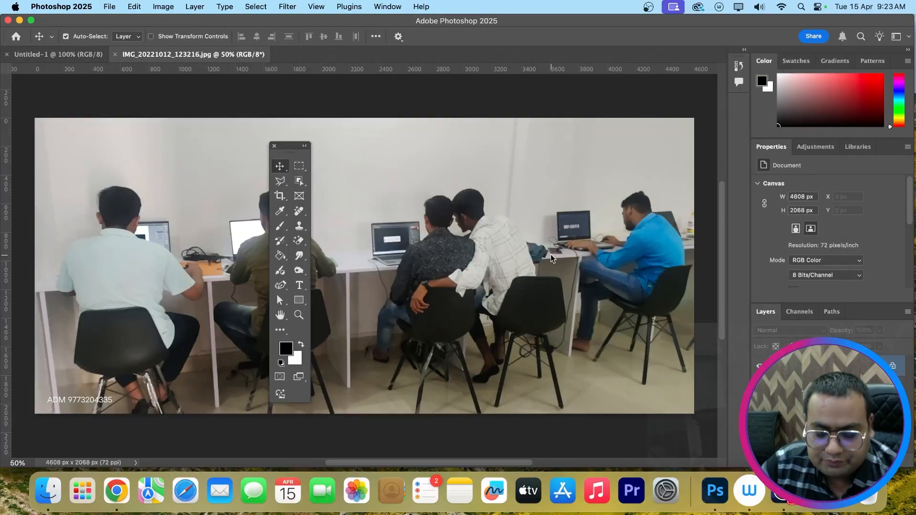
Move the floating toolbar off the man in the olive shirt and activate the Object Selection tool.
key("super+minus")
key("super+minus")
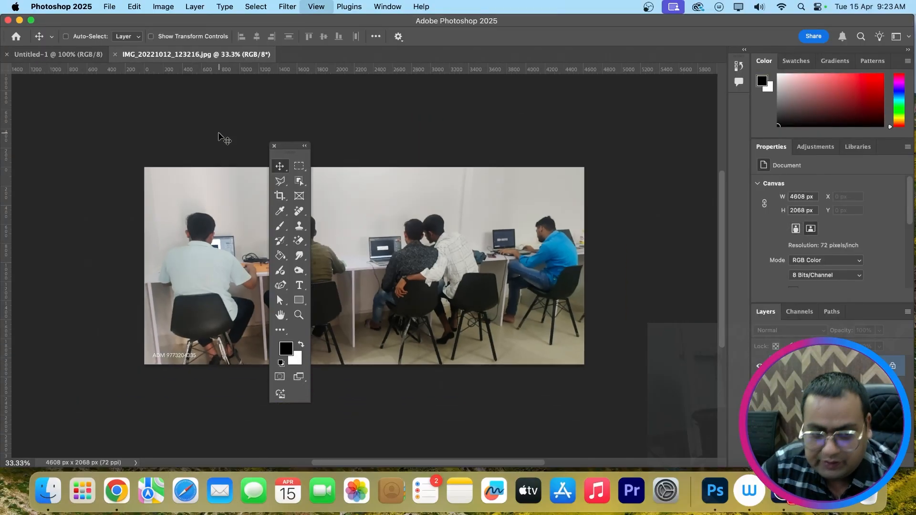
key("super+equal")
key("super+equal")
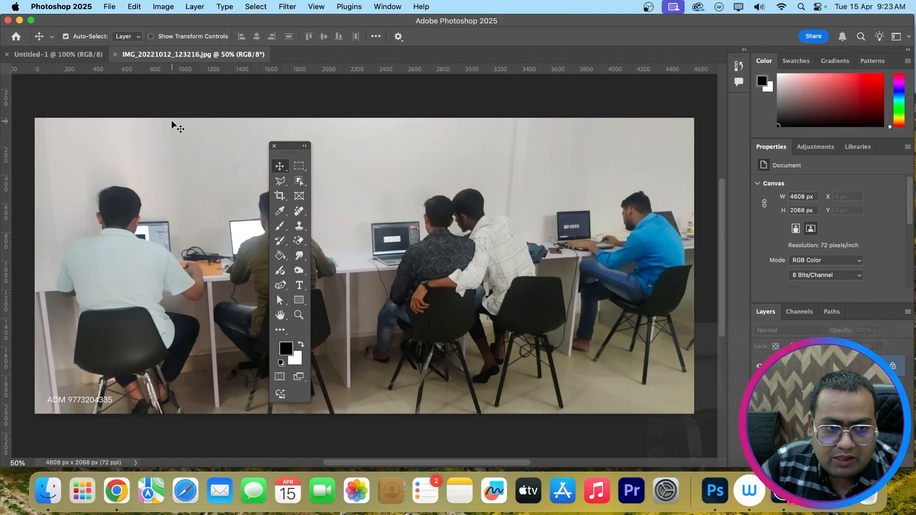
left_click_drag(288, 150, 368, 172)
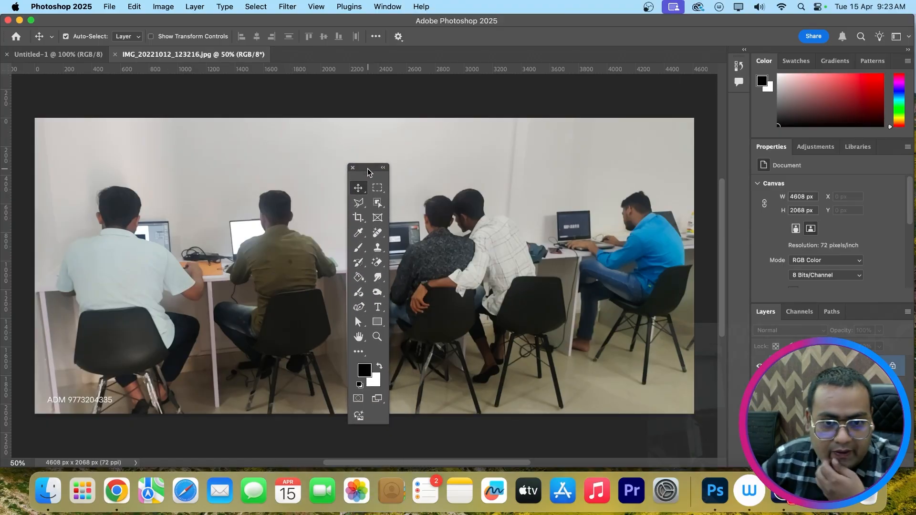
left_click(377, 206)
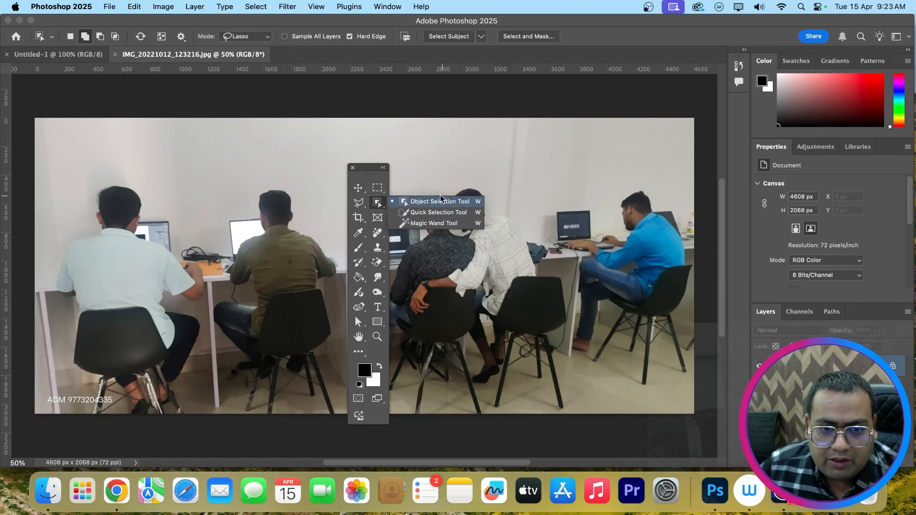
left_click(440, 201)
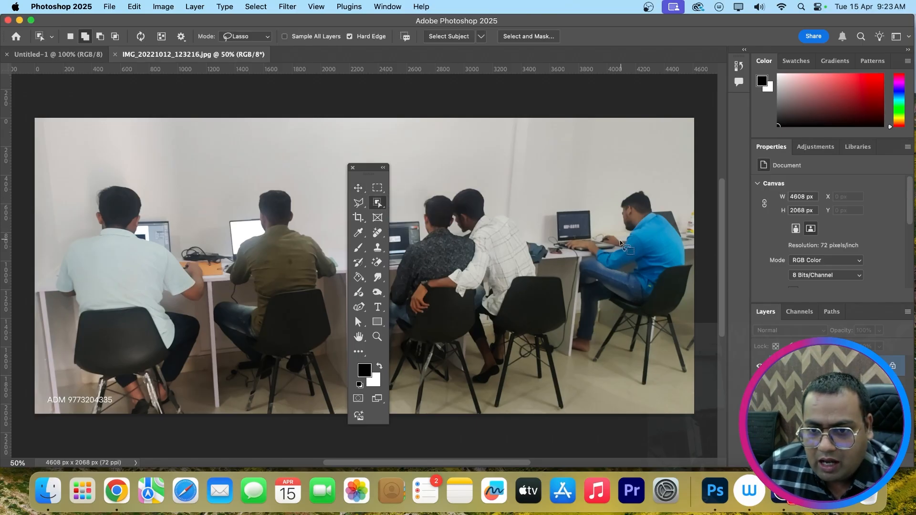
Select the man in the bright blue shirt and add the man in the pale blue shirt to the selection.
scroll(620, 228, "right", 4)
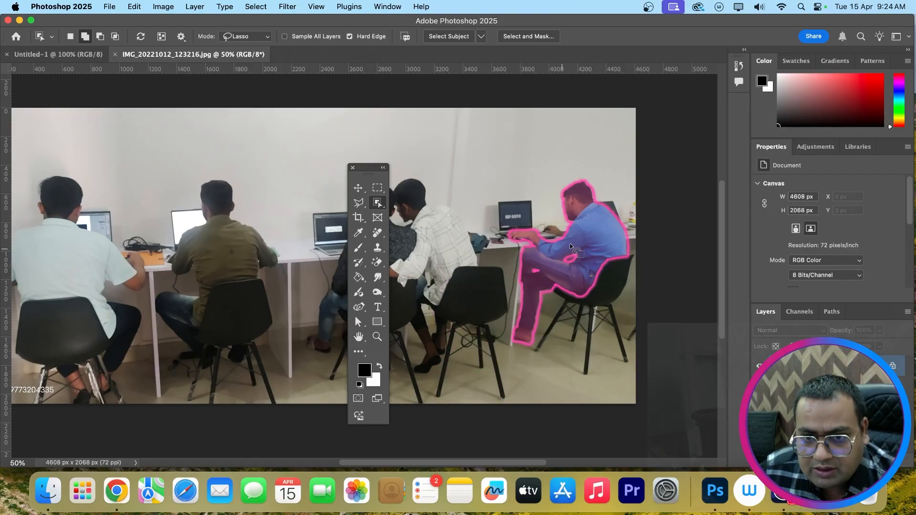
left_click(592, 232)
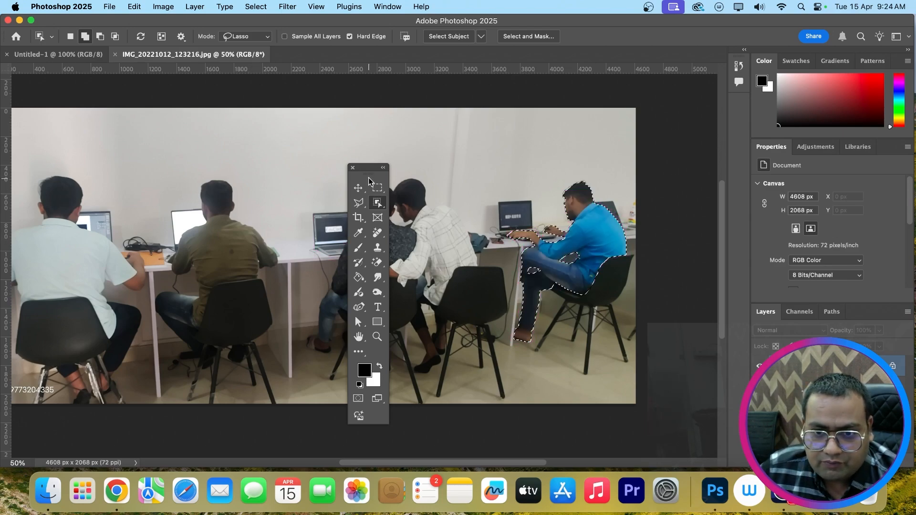
scroll(430, 188, "left", 5)
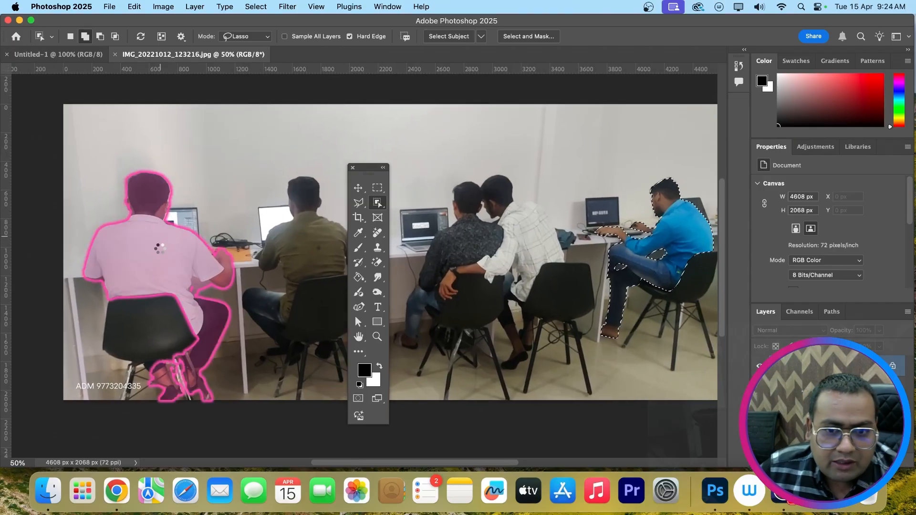
left_click(153, 291)
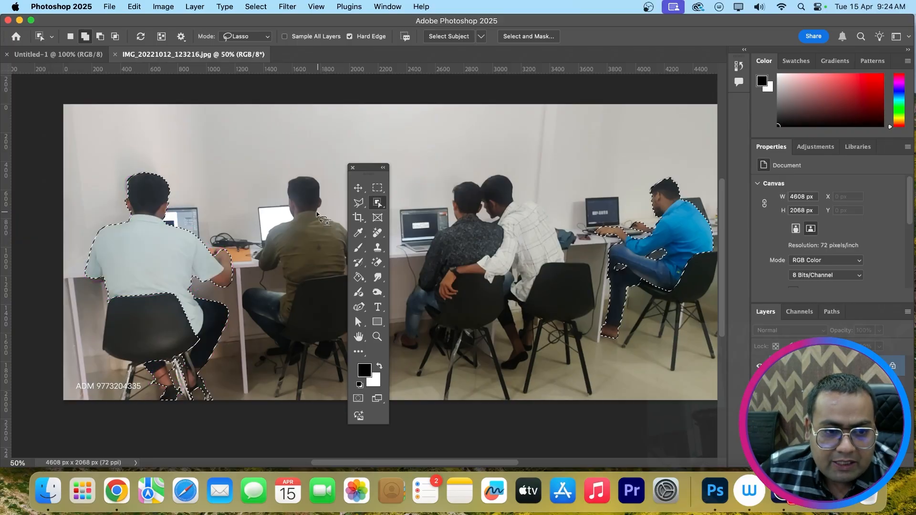
Add the man in the olive shirt to the existing selection of the men in the group photo.
left_click(297, 249)
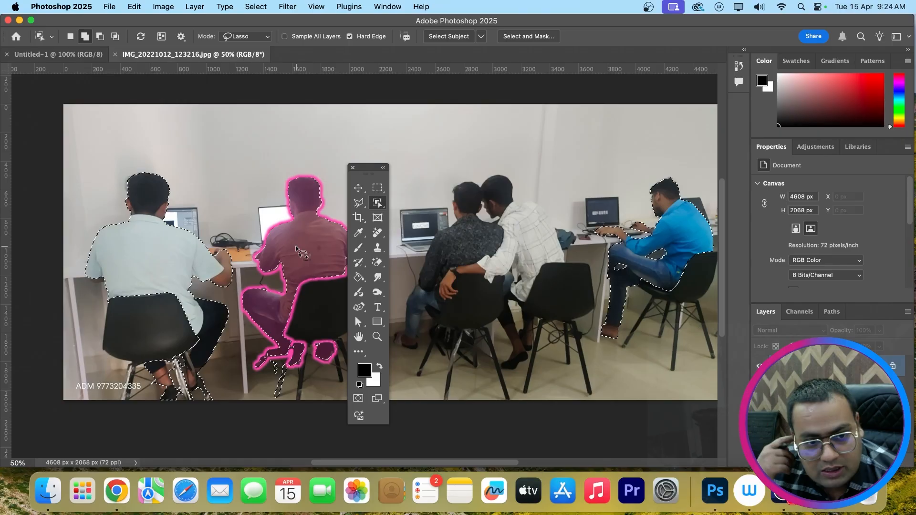
key("super+minus")
key("super+minus")
key("super+minus")
key("z")
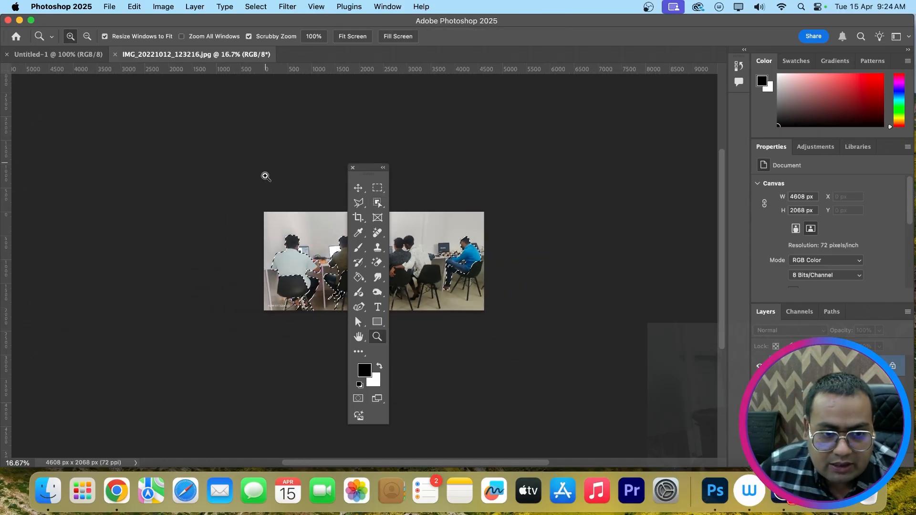
left_click_drag(301, 243, 376, 246)
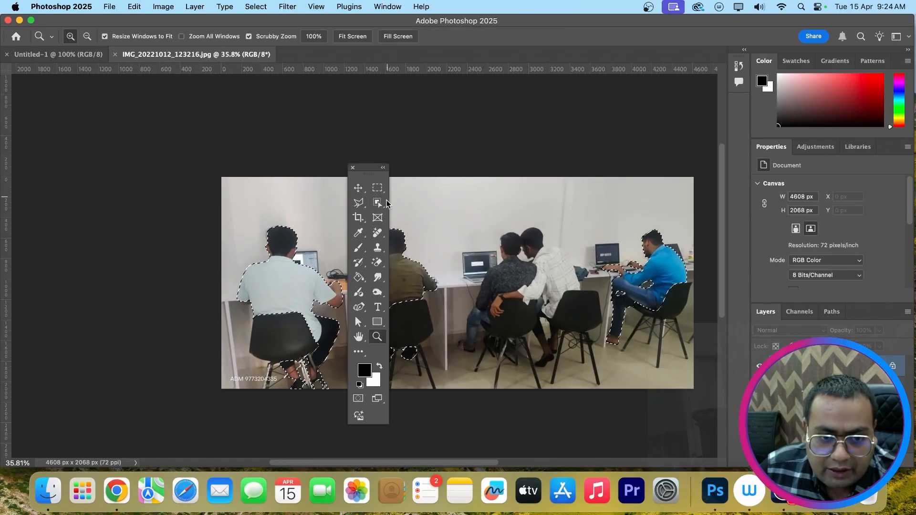
Move the floating toolbar off the photo and clear the selection around the men.
left_click_drag(371, 170, 192, 157)
key("super+d")
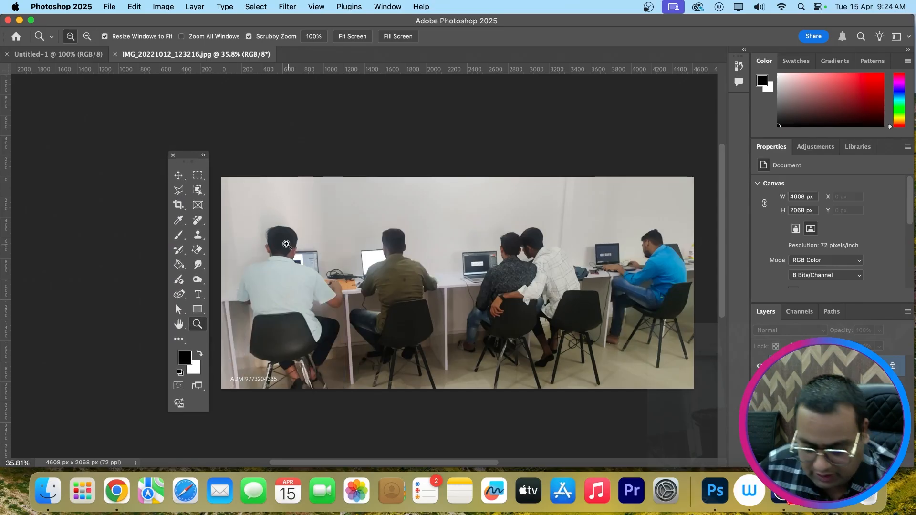
Draw a freehand Lasso selection around the head and arm of the man in the pale blue shirt, and clear it.
key("l")
right_click(179, 191)
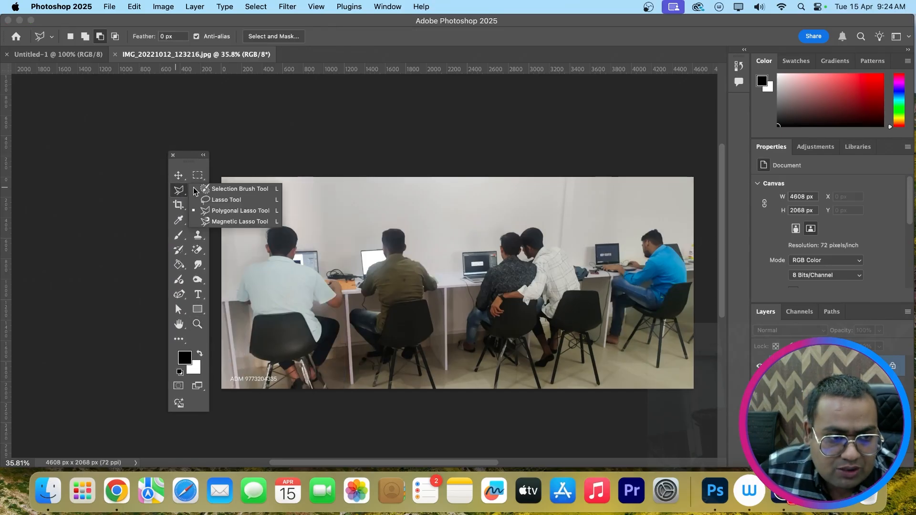
left_click(221, 200)
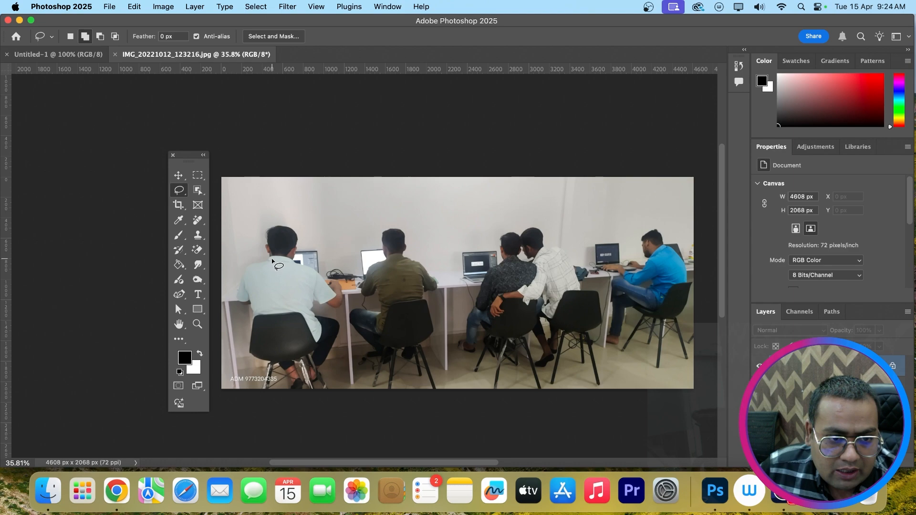
mouse_move(272, 260)
left_mouse_down()
mouse_move(264, 250)
mouse_move(277, 227)
mouse_move(298, 245)
mouse_move(294, 258)
mouse_move(336, 287)
mouse_move(341, 308)
mouse_move(326, 322)
left_mouse_up()
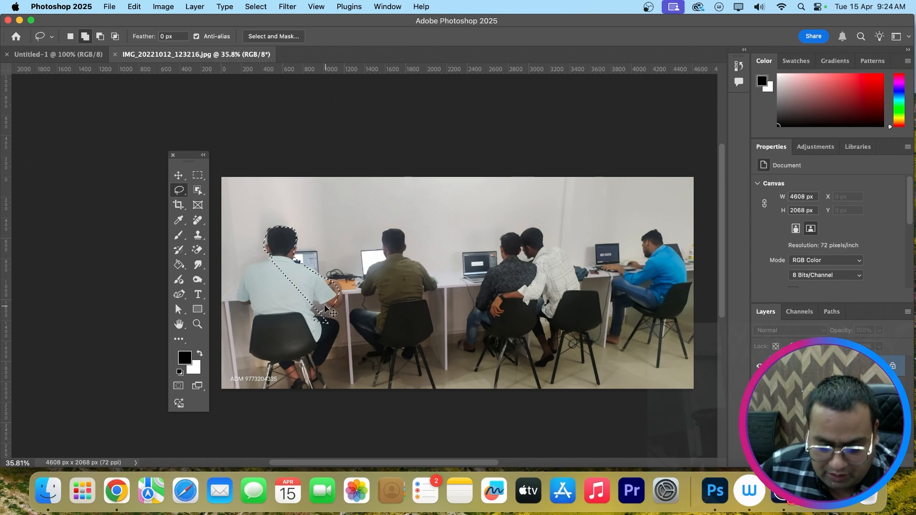
left_click(327, 309)
With the Object Selection tool active, run Select Subject on the group photo twice, clearing the selection after each run.
left_click_drag(198, 190, 218, 194)
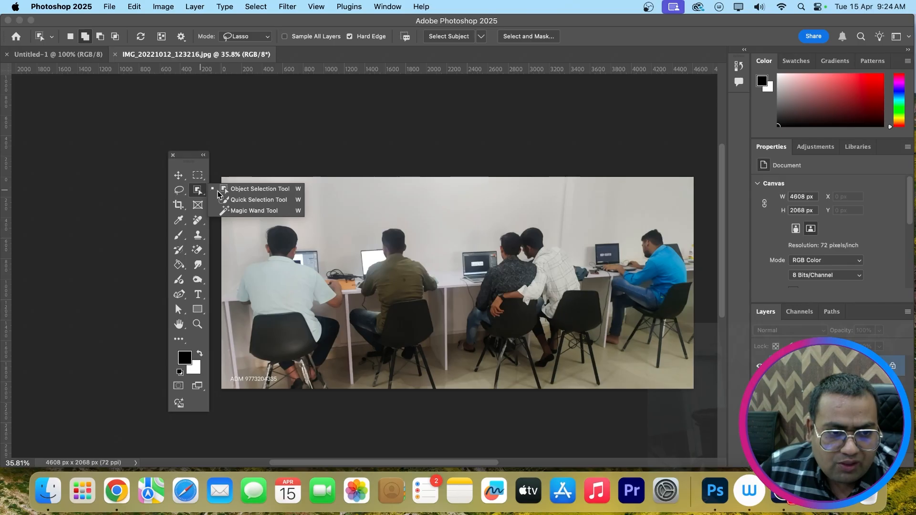
left_click(247, 190)
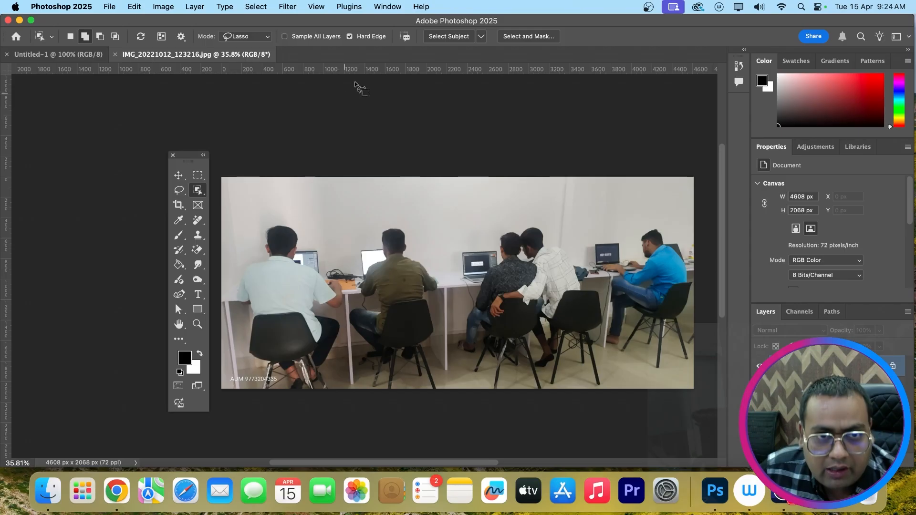
left_click(465, 36)
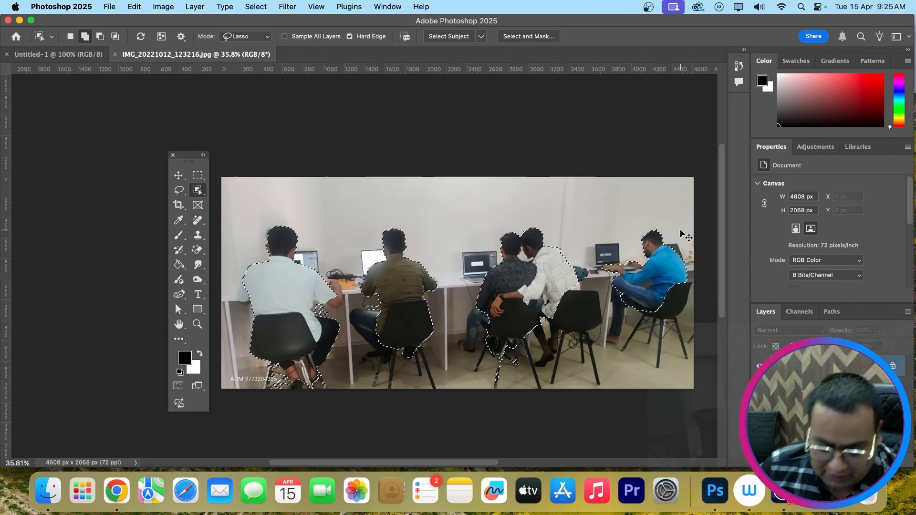
key("super+d")
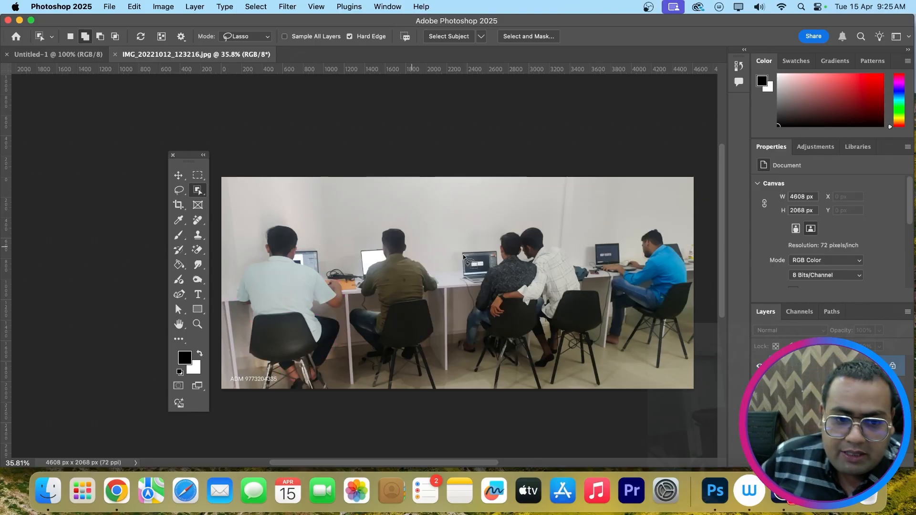
right_click(199, 192)
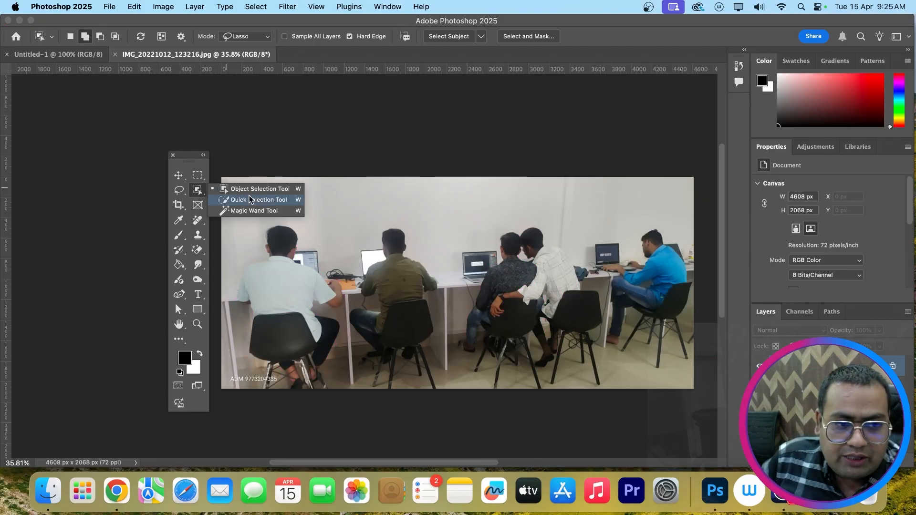
left_click(267, 190)
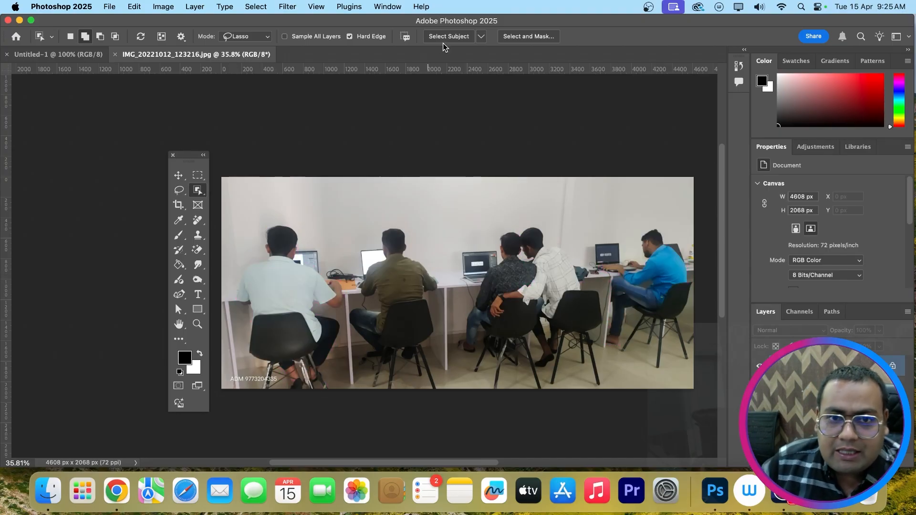
left_click(460, 38)
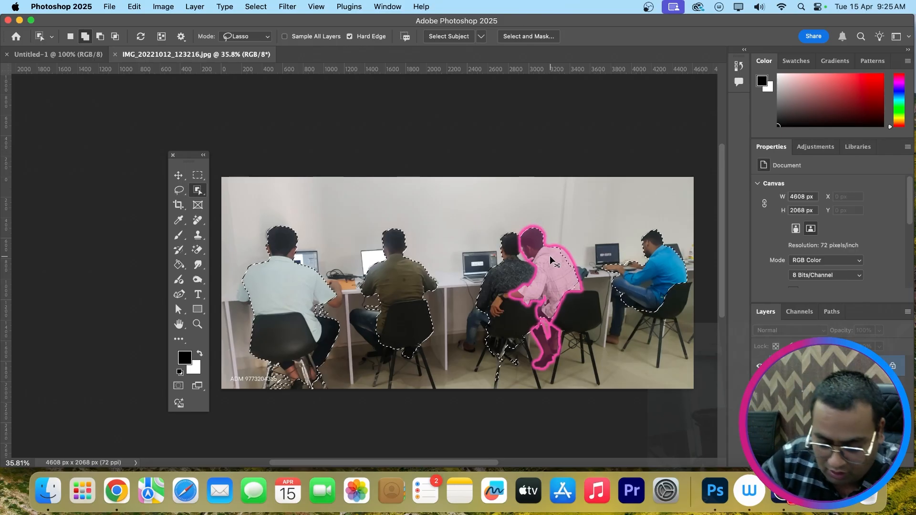
key("super+d")
Using the Object Selection tool in Rectangle mode, select the chair behind the man in the white checked shirt and the olive-shirted man's chair.
left_click(198, 190)
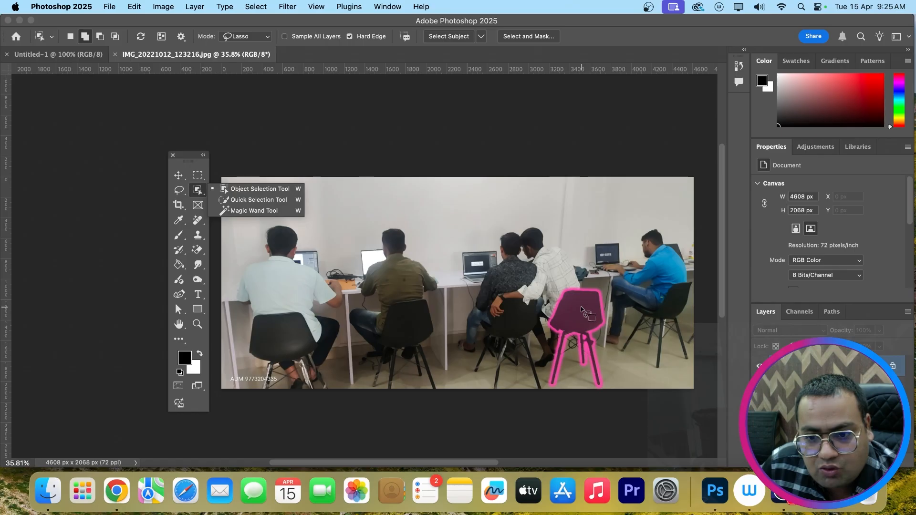
left_click(270, 190)
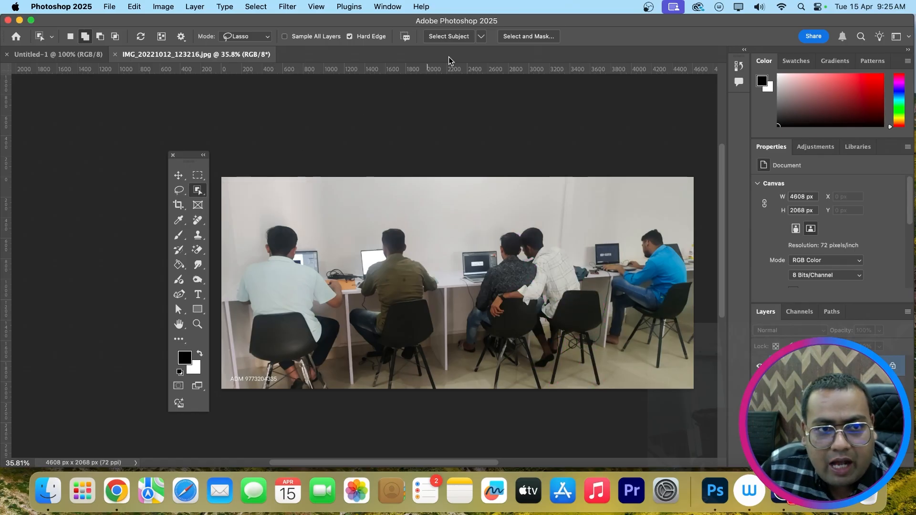
left_click(247, 37)
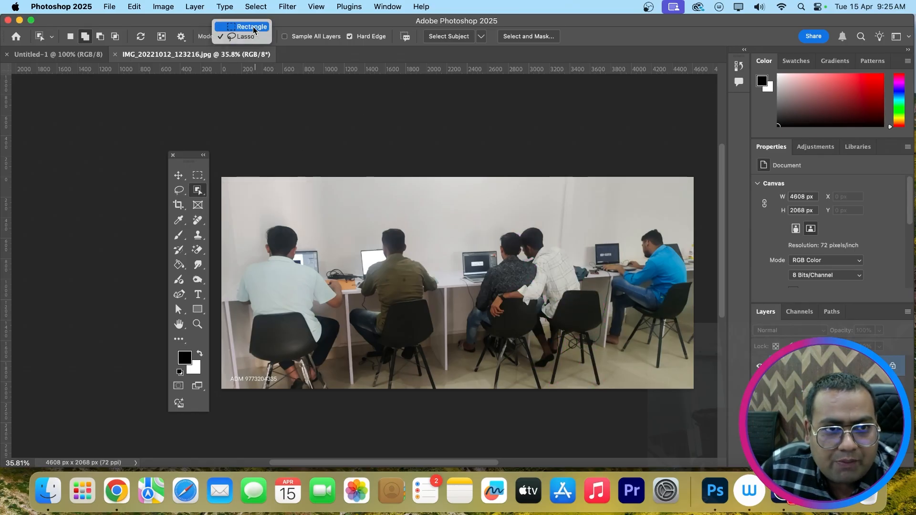
left_click(251, 27)
left_click_drag(541, 283, 606, 386)
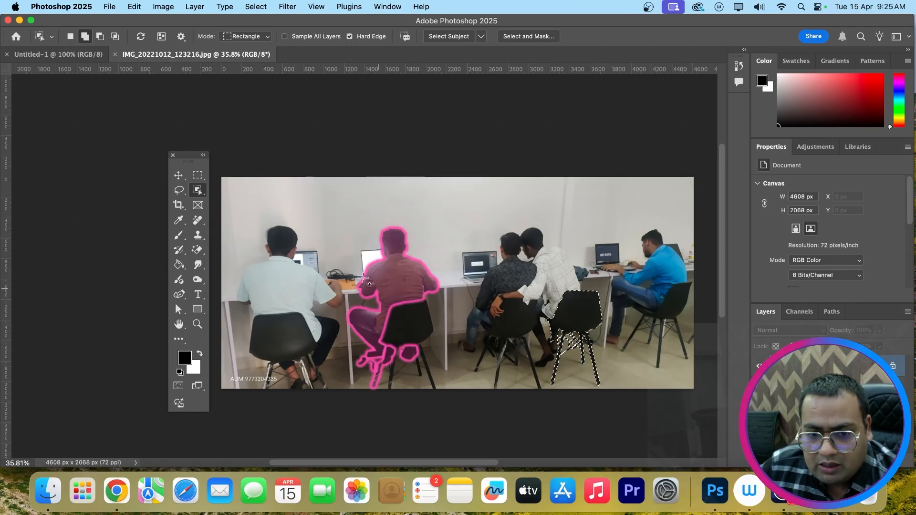
left_click_drag(374, 301, 449, 402)
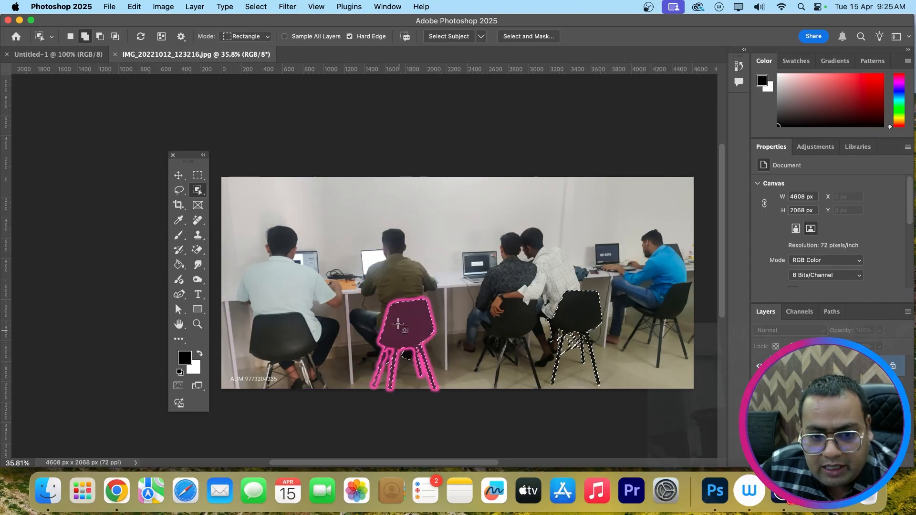
Switch the Object Selection mode to Lasso, add the pale-blue-shirted man's chair to the selection, and clear the whole selection.
left_click(246, 37)
left_click(246, 46)
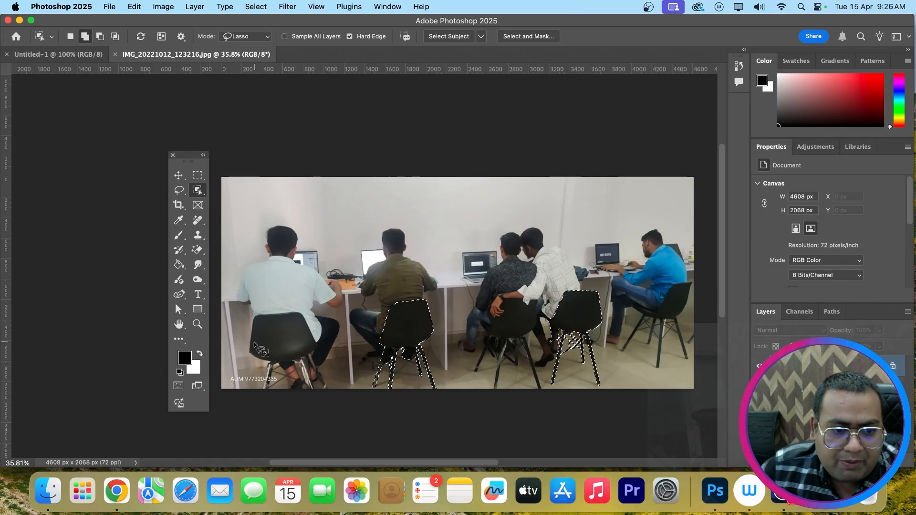
mouse_move(258, 361)
left_mouse_down()
mouse_move(247, 328)
mouse_move(258, 311)
mouse_move(307, 309)
mouse_move(319, 342)
mouse_move(307, 364)
mouse_move(326, 396)
mouse_move(280, 403)
mouse_move(251, 389)
left_mouse_up()
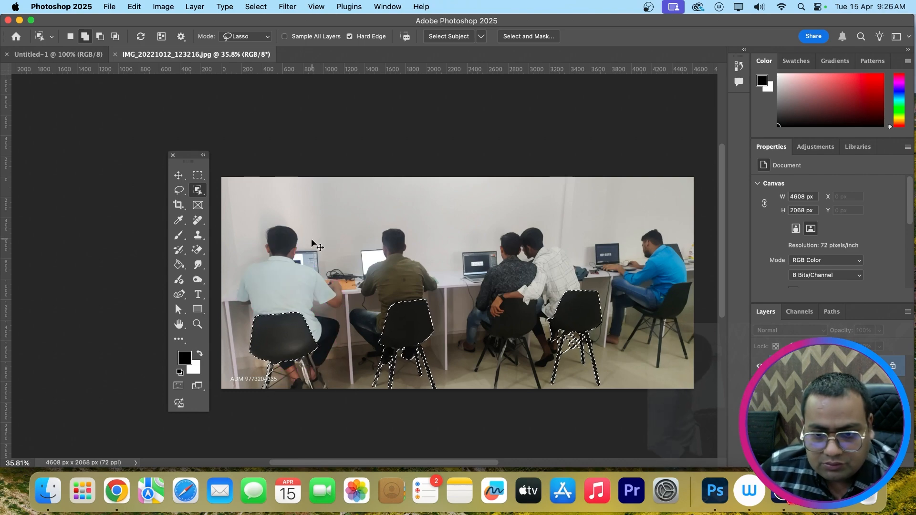
key("super+d")
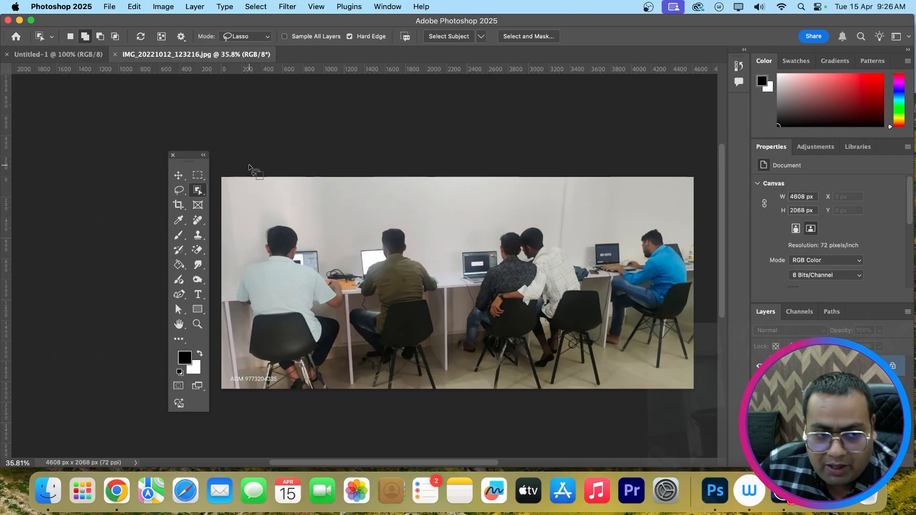
Activate the Quick Selection tool and enlarge its brush to 400.
right_click(200, 191)
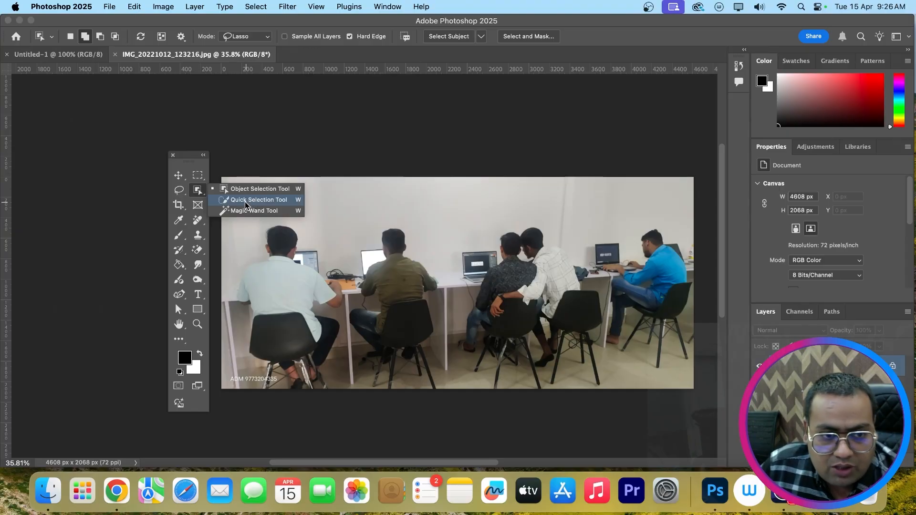
left_click(195, 188)
right_click(196, 191)
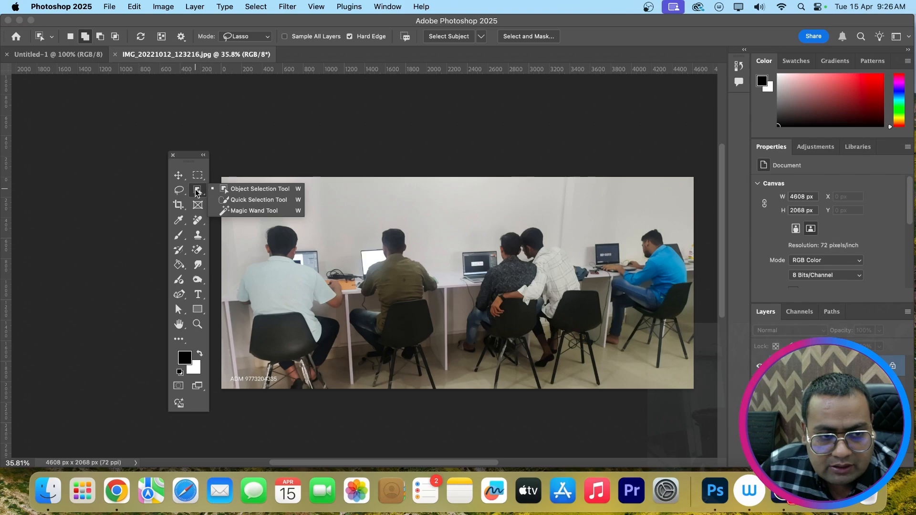
left_click(265, 199)
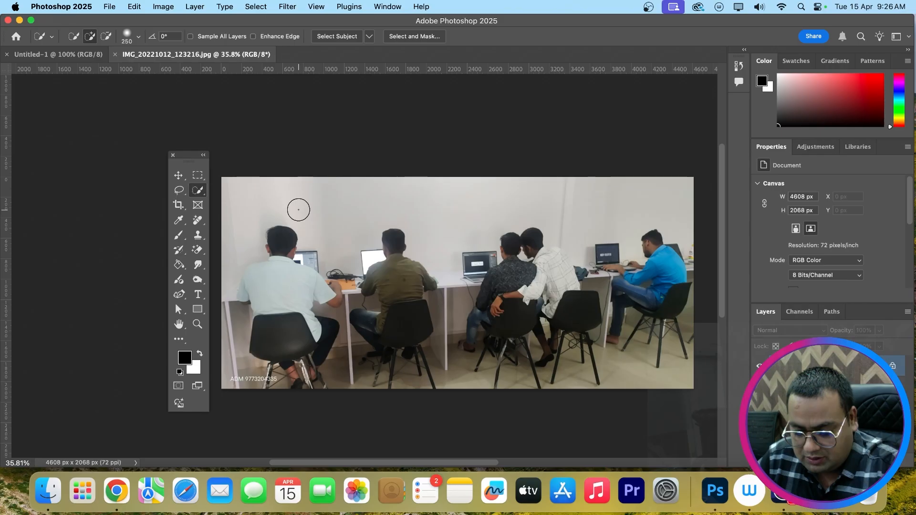
key("bracketright")
key("bracketright")
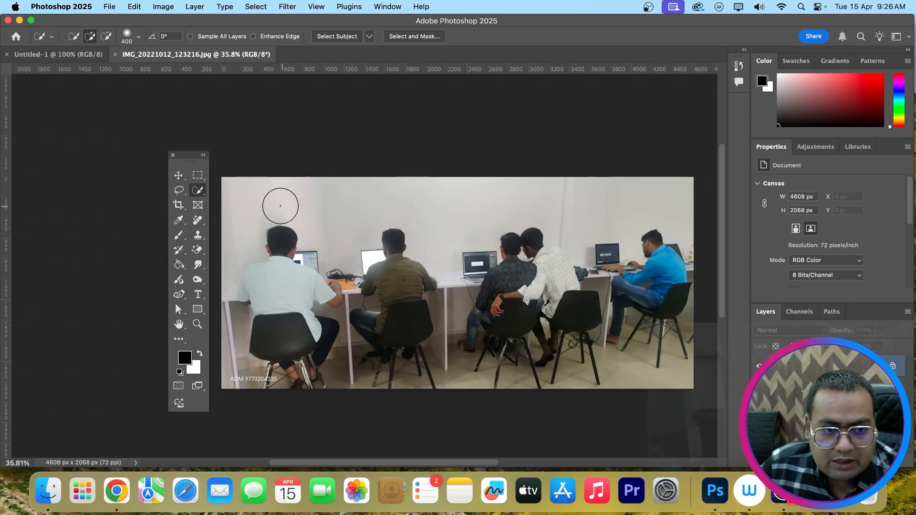
Vary the Quick Selection brush size between 90 and 700, and leave it at 500.
right_click(197, 190)
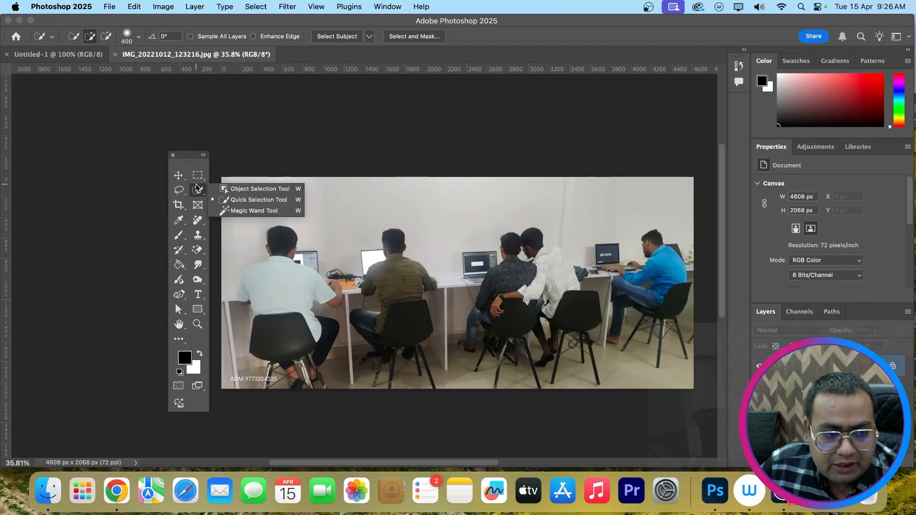
left_click(256, 201)
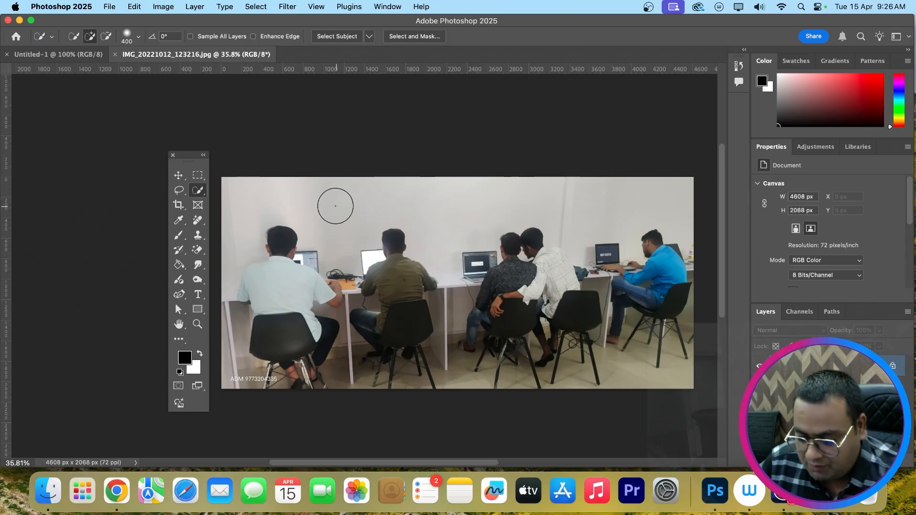
key("bracketleft")
key("bracketleft")
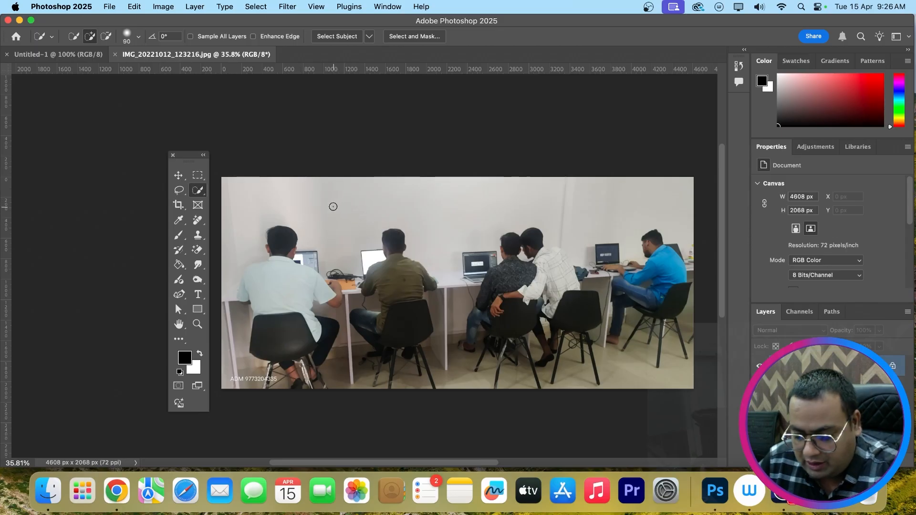
key("bracketright")
key("bracketright")
key("bracketright")
key("bracketright")
key("bracketright")
key("bracketright")
key("bracketright")
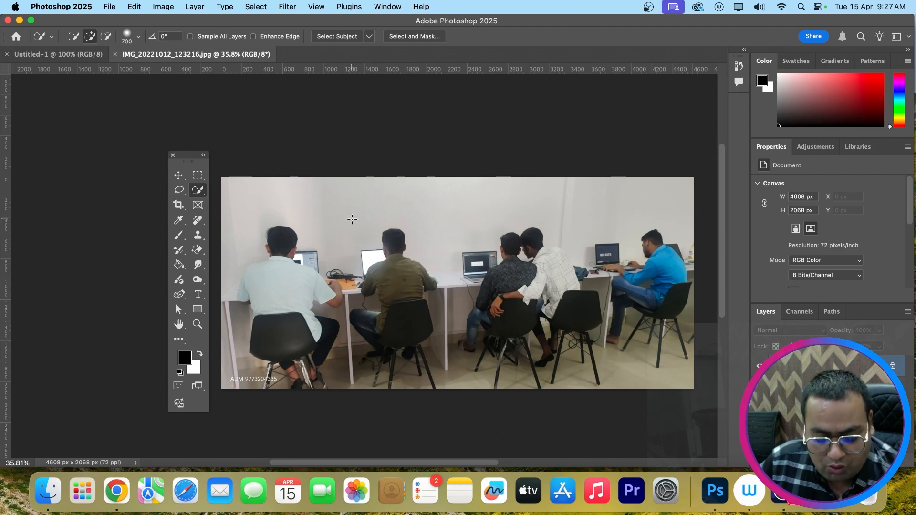
key("bracketleft")
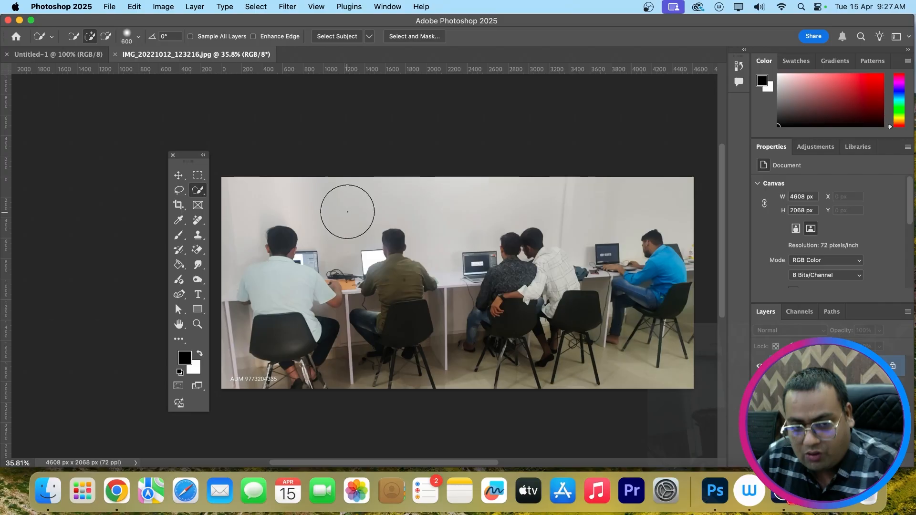
key("bracketleft")
key("bracketleft")
key("bracketleft")
key("bracketright")
key("bracketright")
key("bracketleft")
key("bracketright")
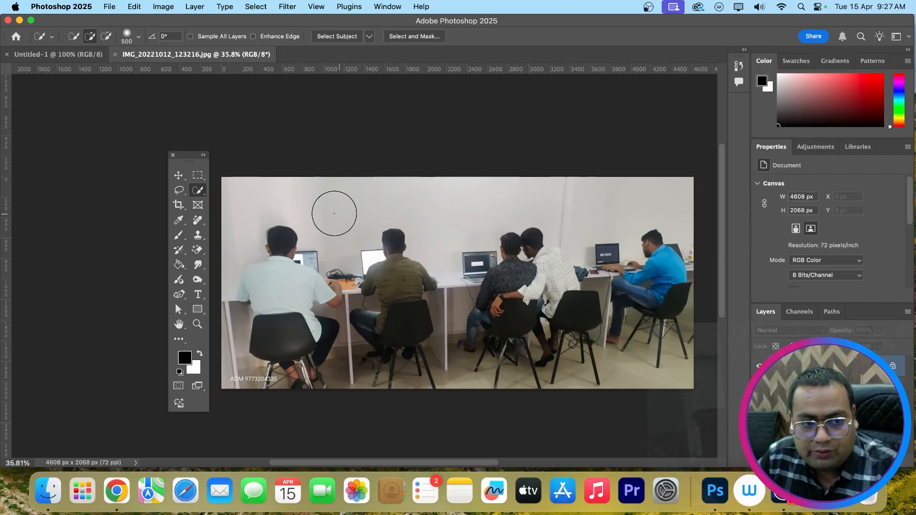
Try painting a quick selection from the wall above the pale-blue-shirted man across the photo with the 500 brush, and clear it.
right_click(197, 189)
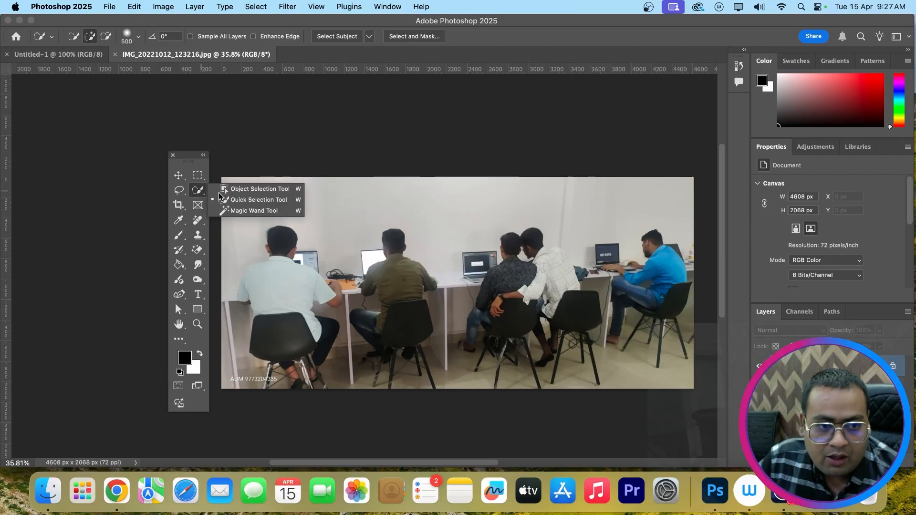
left_click(256, 200)
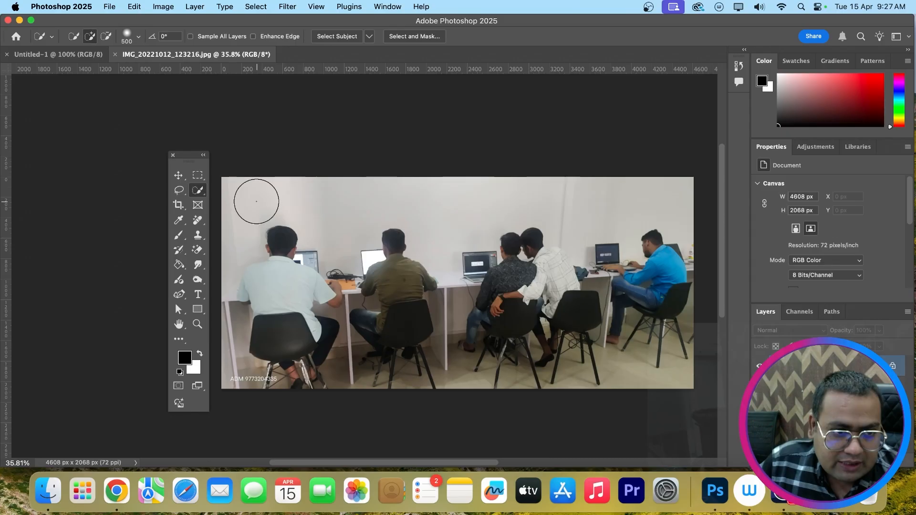
mouse_move(270, 199)
left_mouse_down()
mouse_move(624, 208)
mouse_move(628, 323)
mouse_move(582, 354)
left_mouse_up()
key("super+d")
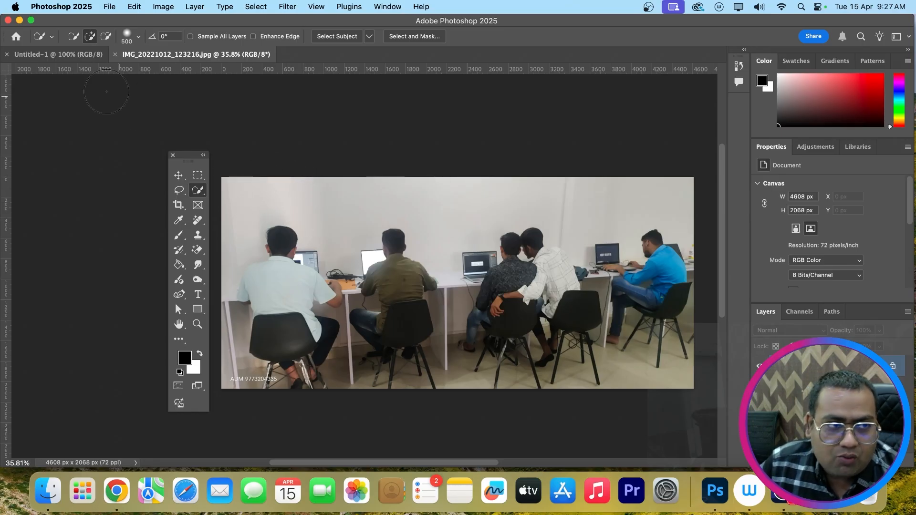
Open WhatsApp Image 2024-12-03 at 6.09.29 PM.jpeg from the Desktop folder.
left_click(67, 56)
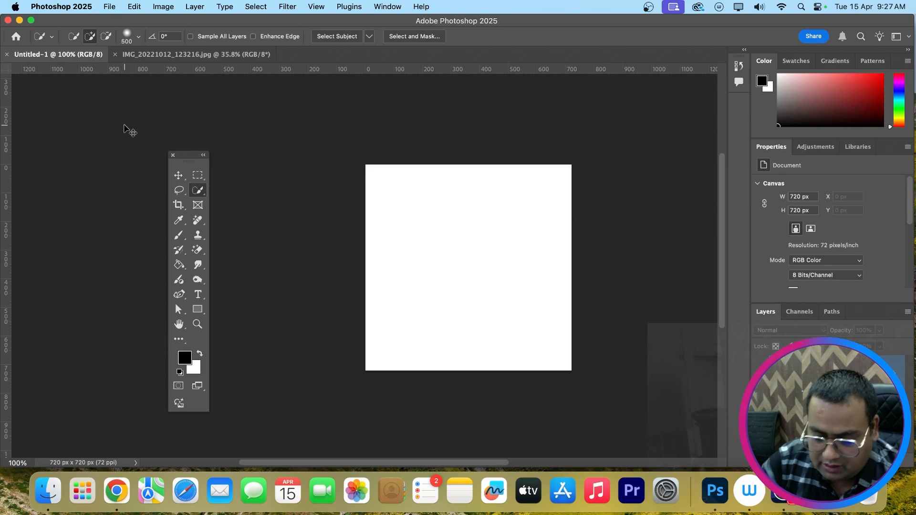
key("super+o")
scroll(563, 241, "down", 3)
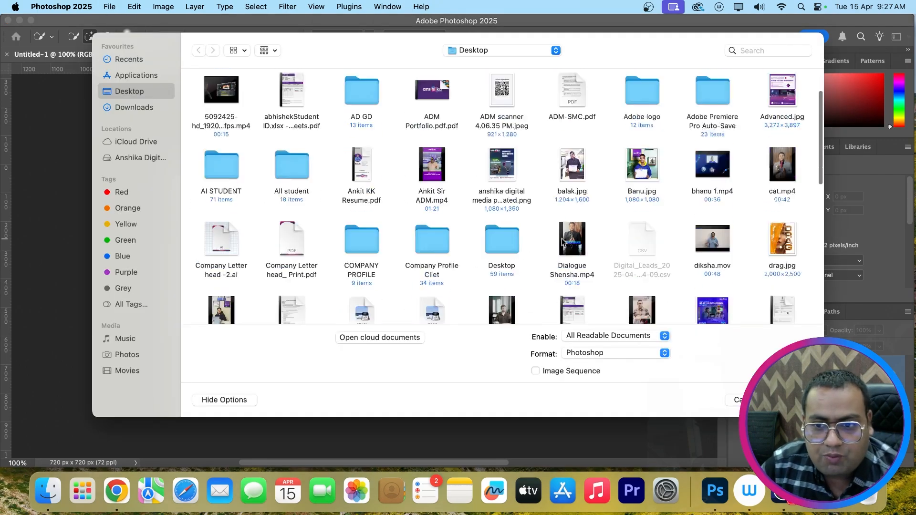
scroll(563, 241, "down", 5)
scroll(562, 241, "down", 10)
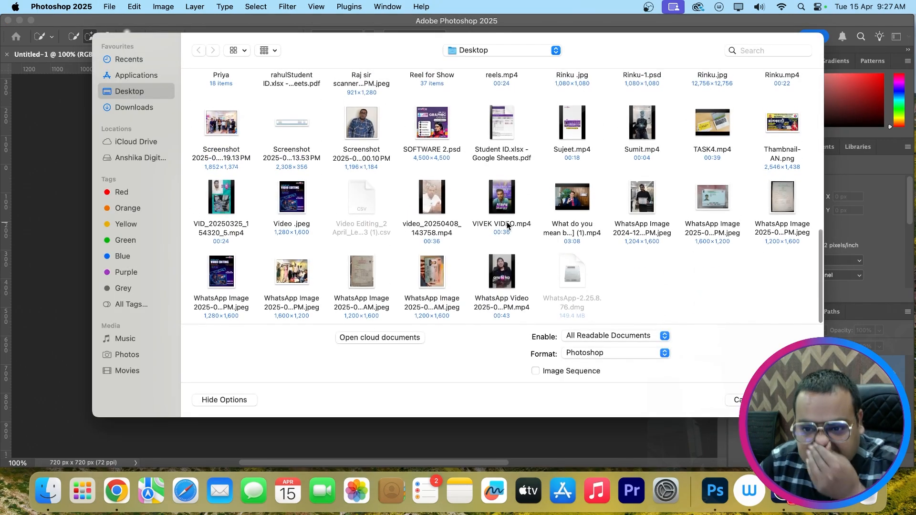
scroll(590, 210, "down", 3)
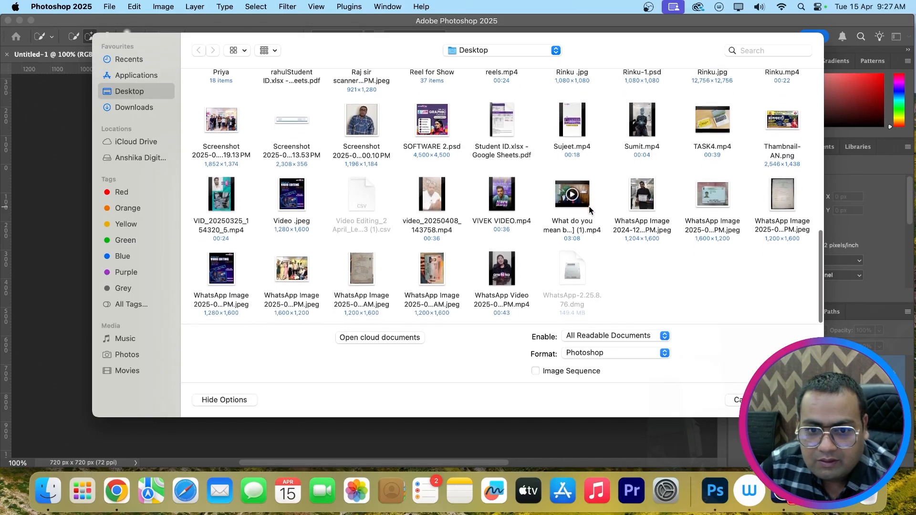
right_click(650, 204)
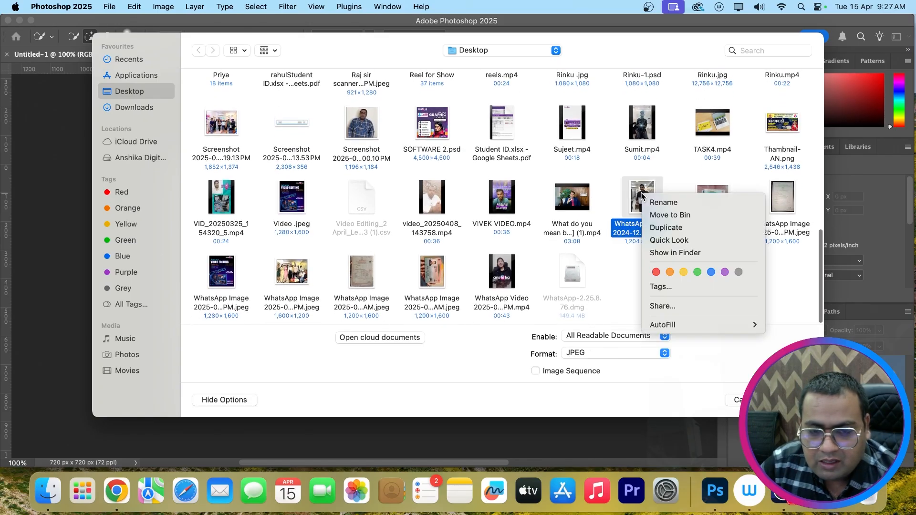
left_click(644, 193)
double_click(645, 194)
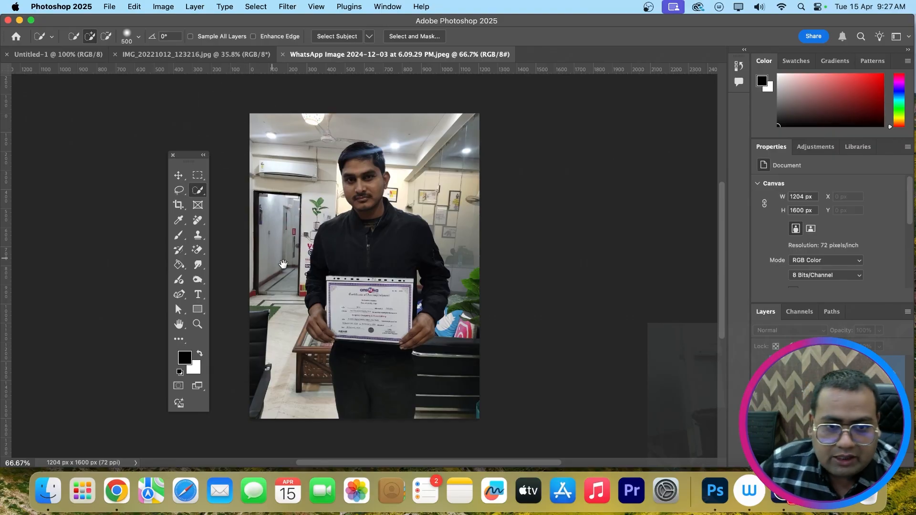
left_click_drag(279, 267, 331, 262)
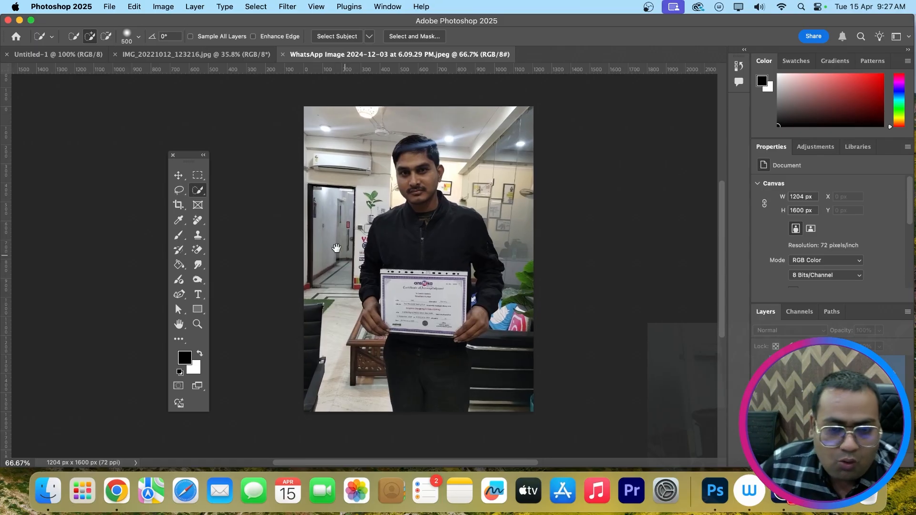
Select the certificate the man is holding with the Object Selection tool, and clear the selection.
right_click(199, 190)
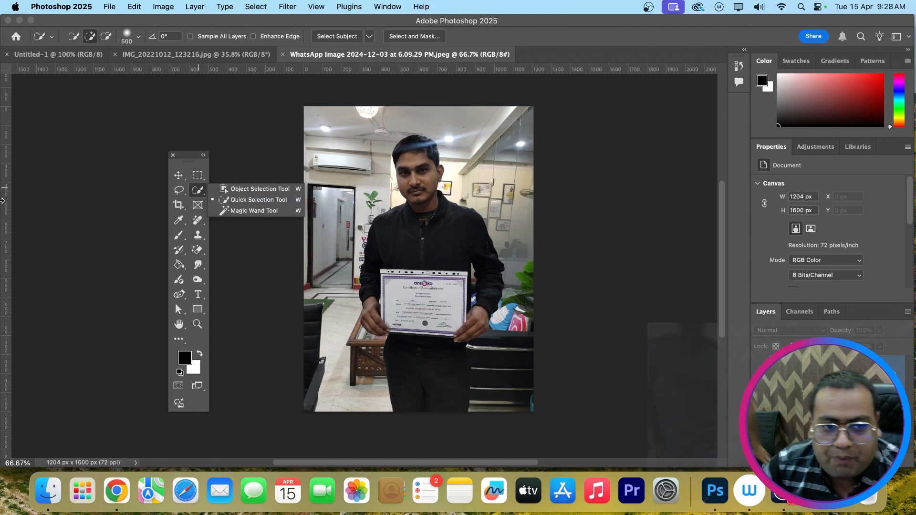
left_click(248, 190)
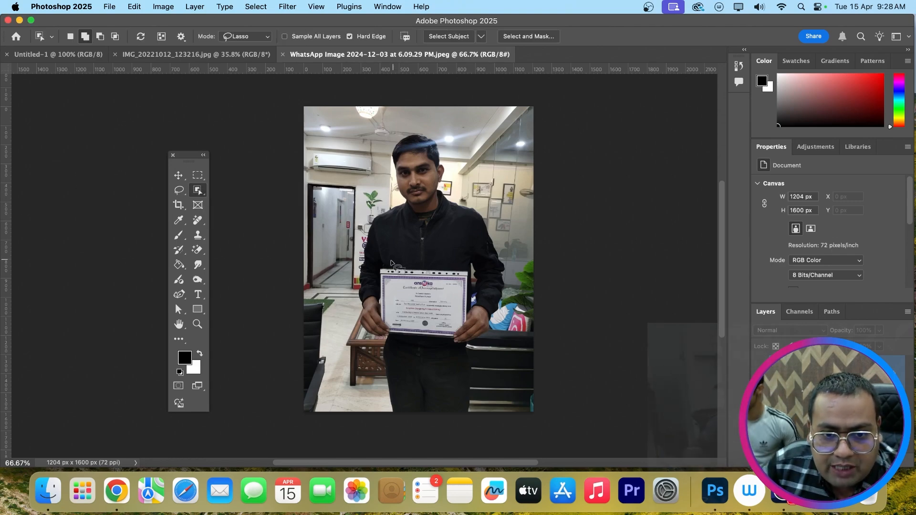
left_click_drag(428, 266, 450, 248)
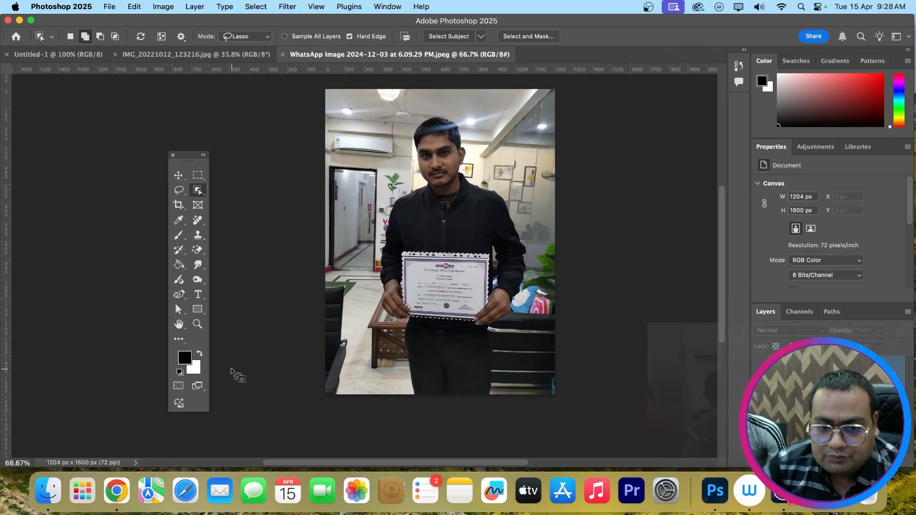
key("super+d")
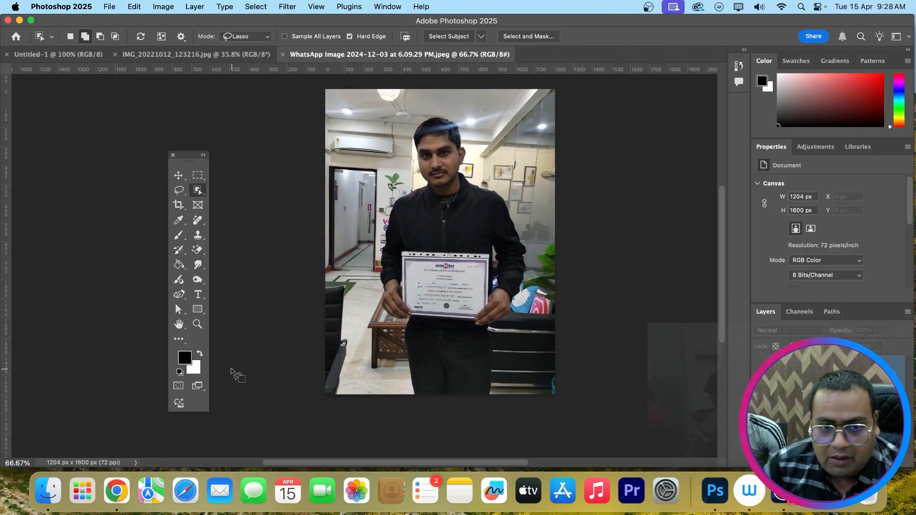
Try a quick selection with the 500 brush from the man's neck to his legs, switch to Object Selection, and clear the selection.
right_click(198, 191)
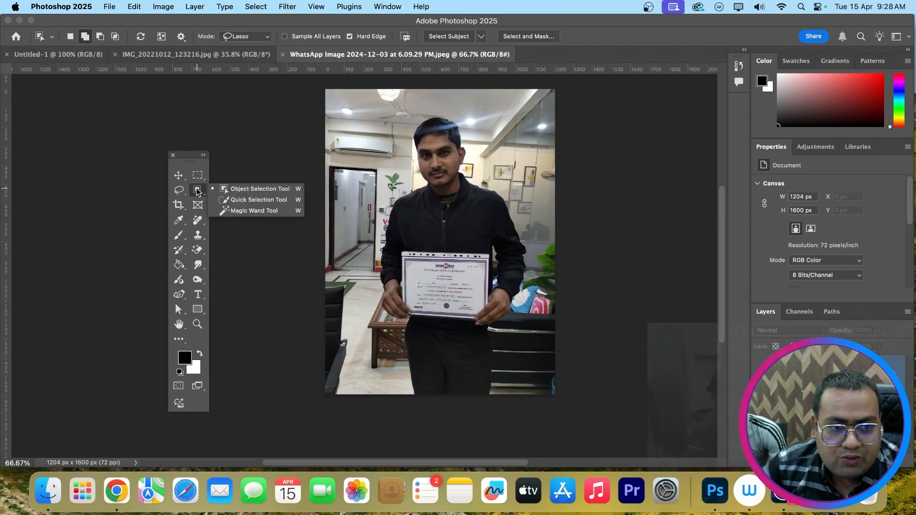
left_click(249, 204)
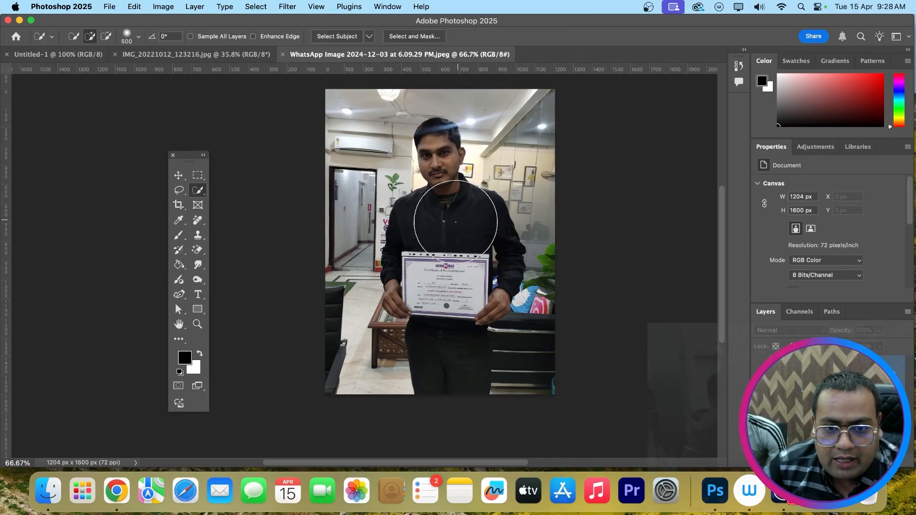
left_click(447, 182)
mouse_move(447, 182)
left_mouse_down()
mouse_move(445, 151)
mouse_move(430, 130)
mouse_move(444, 348)
left_mouse_up()
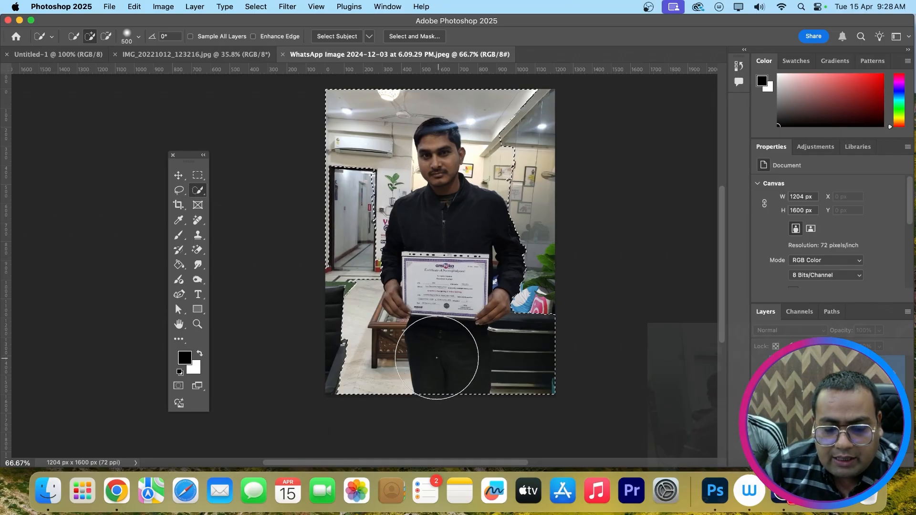
right_click(200, 191)
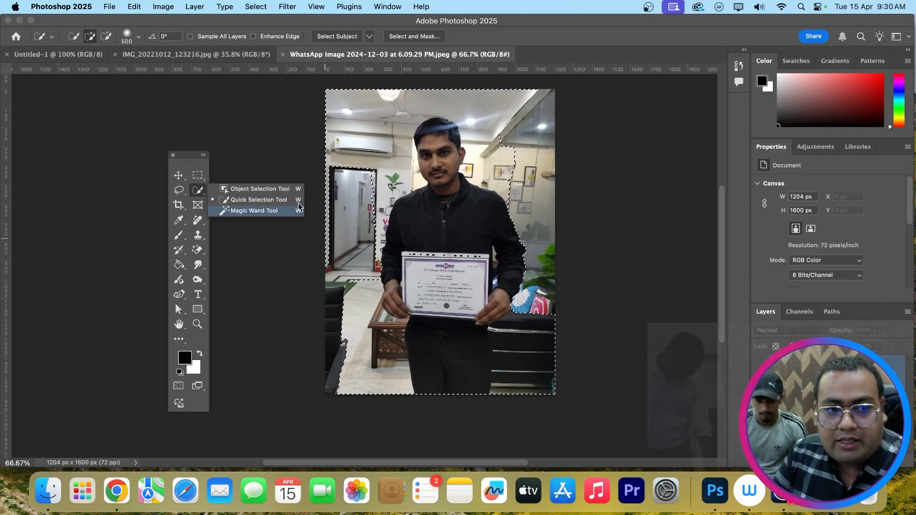
left_click(273, 188)
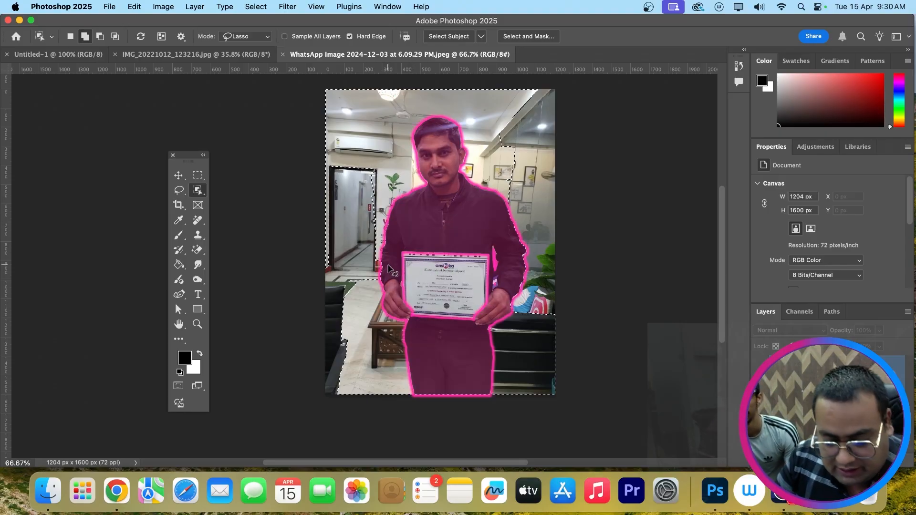
key("super+d")
Activate the Move tool and open IMG_20250127_193508.jpg from the Desktop folder.
right_click(197, 190)
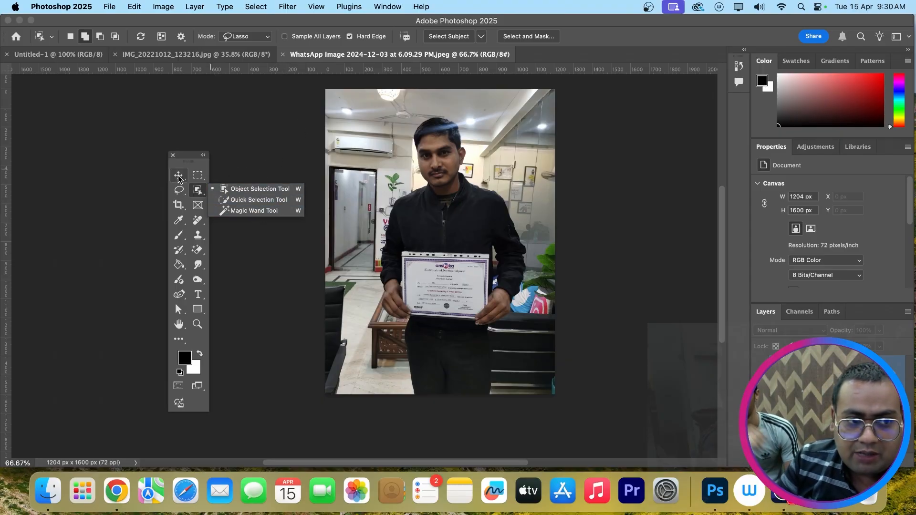
left_click(181, 177)
key("super+o")
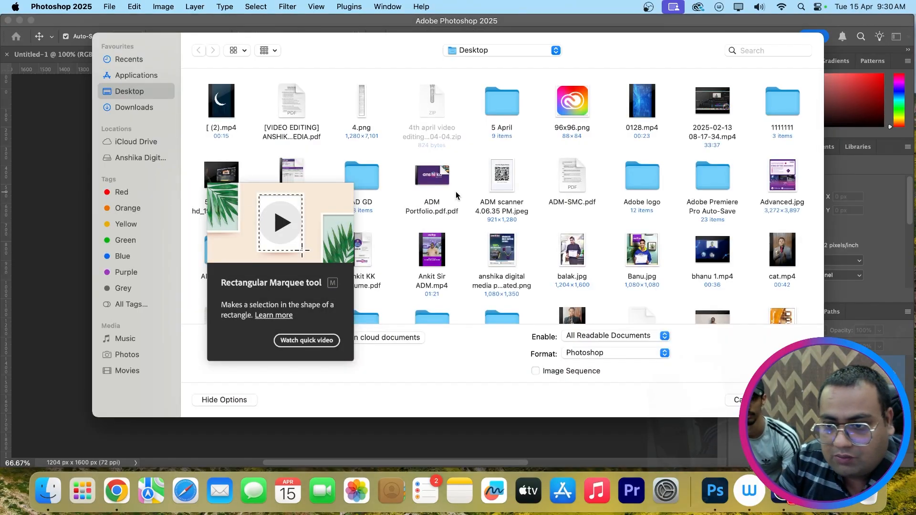
right_click(428, 254)
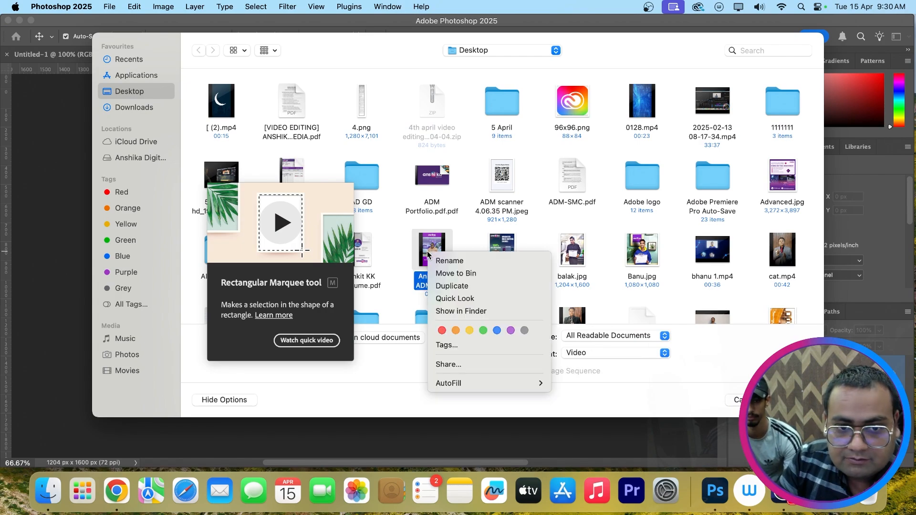
left_click(429, 254)
scroll(447, 238, "down", 15)
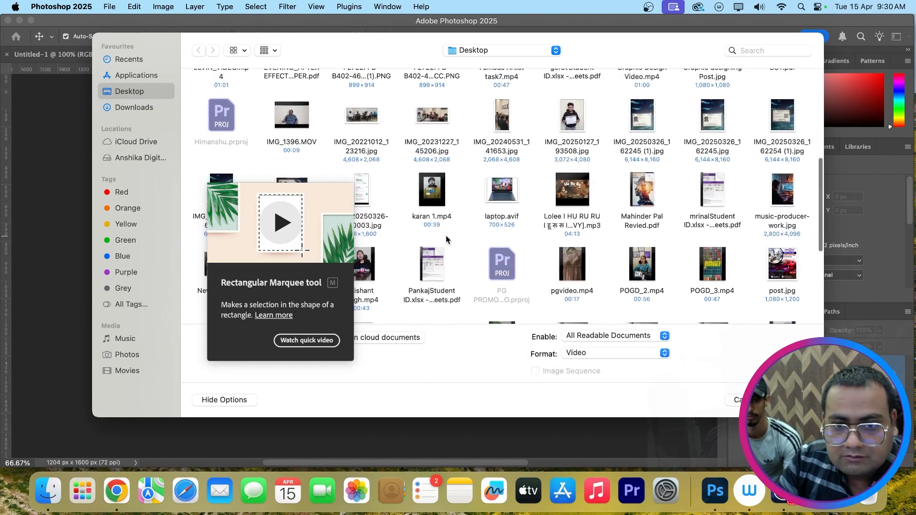
scroll(405, 224, "up", 3)
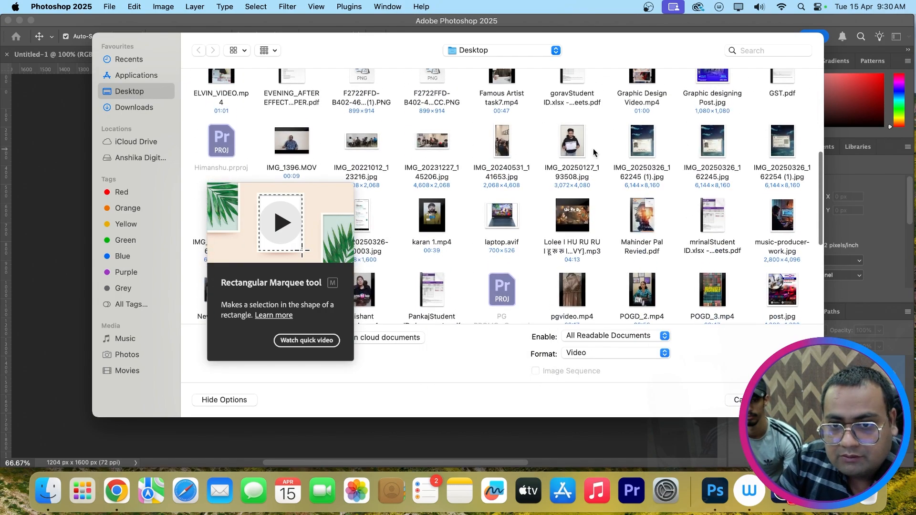
double_click(592, 154)
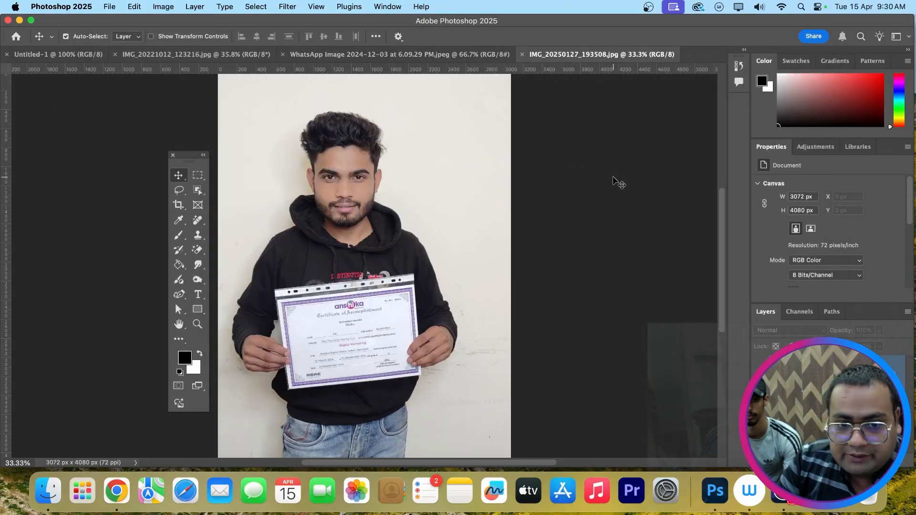
key("super+minus")
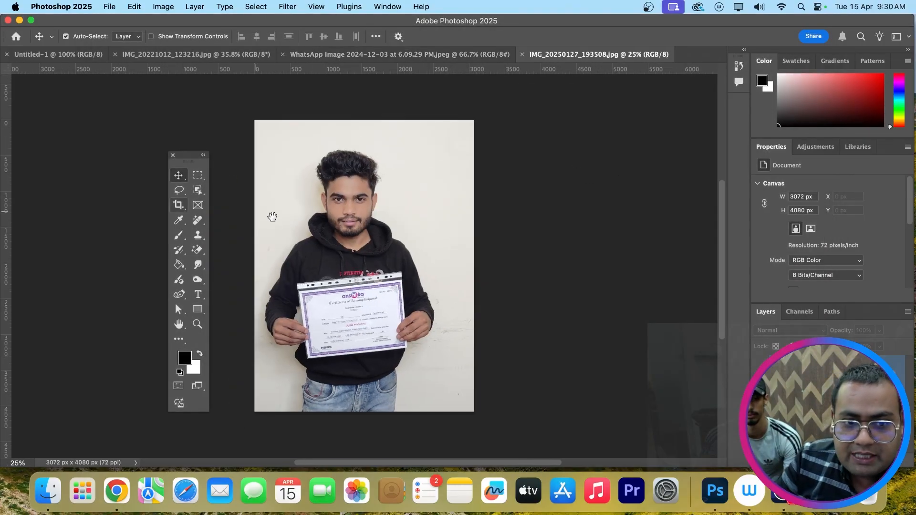
left_click_drag(272, 217, 349, 230)
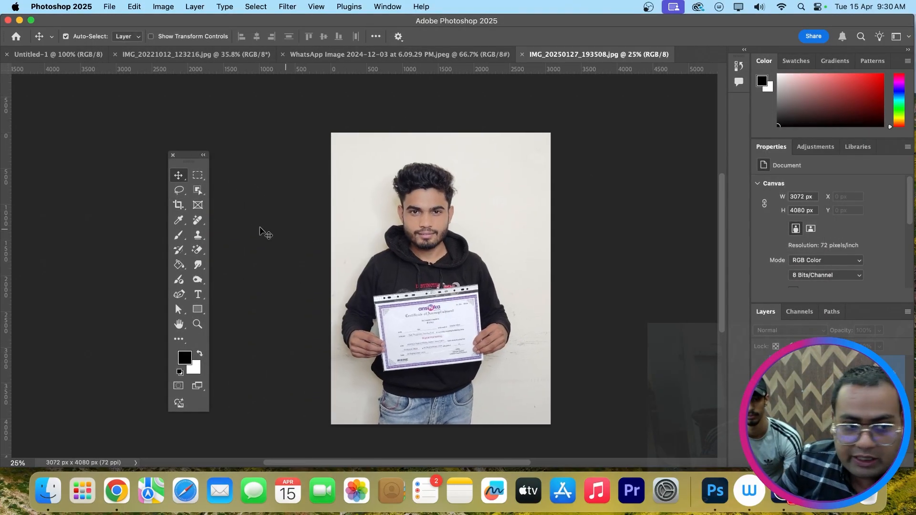
Select the plain wall around the man in the black hoodie with the Quick Selection tool and the 500 brush.
left_click(197, 190)
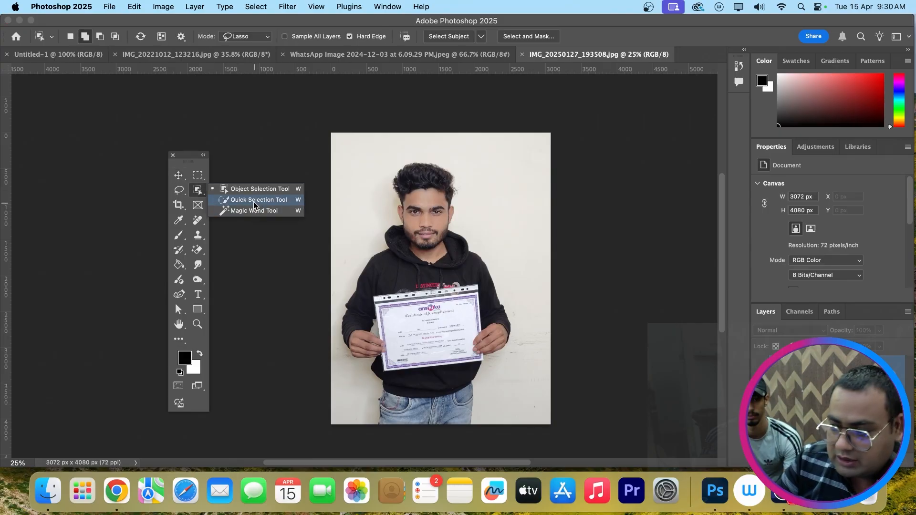
left_click(250, 200)
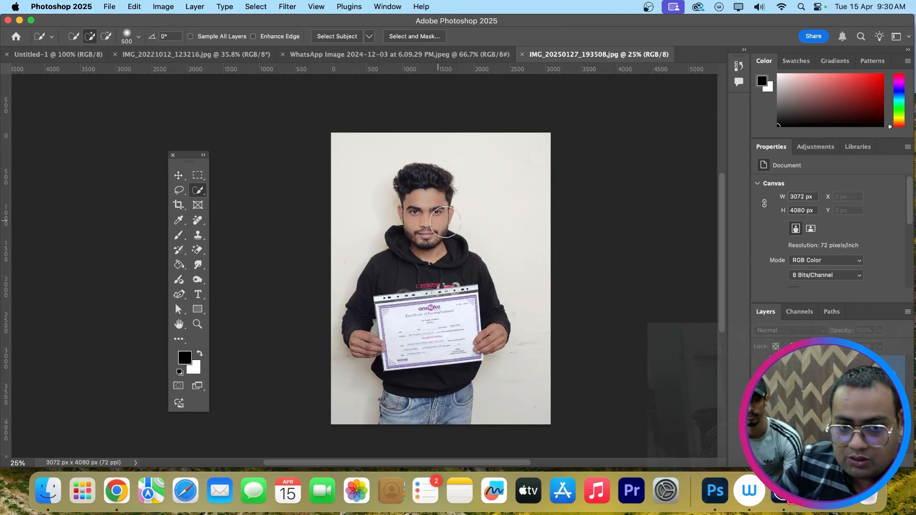
mouse_move(499, 204)
left_mouse_down()
mouse_move(523, 258)
mouse_move(520, 359)
mouse_move(519, 341)
mouse_move(537, 335)
mouse_move(508, 386)
mouse_move(457, 144)
mouse_move(376, 141)
mouse_move(343, 172)
mouse_move(305, 322)
mouse_move(333, 398)
mouse_move(348, 386)
left_mouse_up()
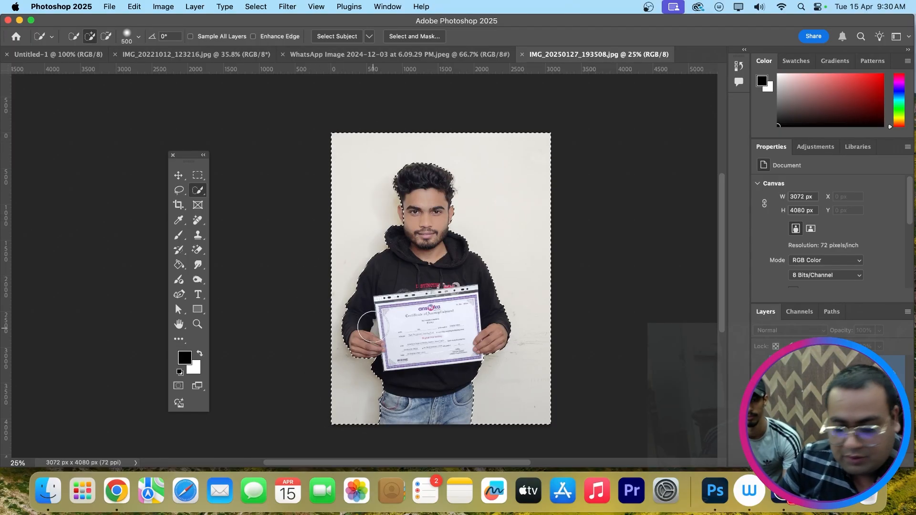
Reduce the Quick Selection brush to 70 and add the small wall gap between the man's sleeve and the certificate to the selection.
key("bracketleft")
key("bracketleft")
key("bracketleft")
key("bracketleft")
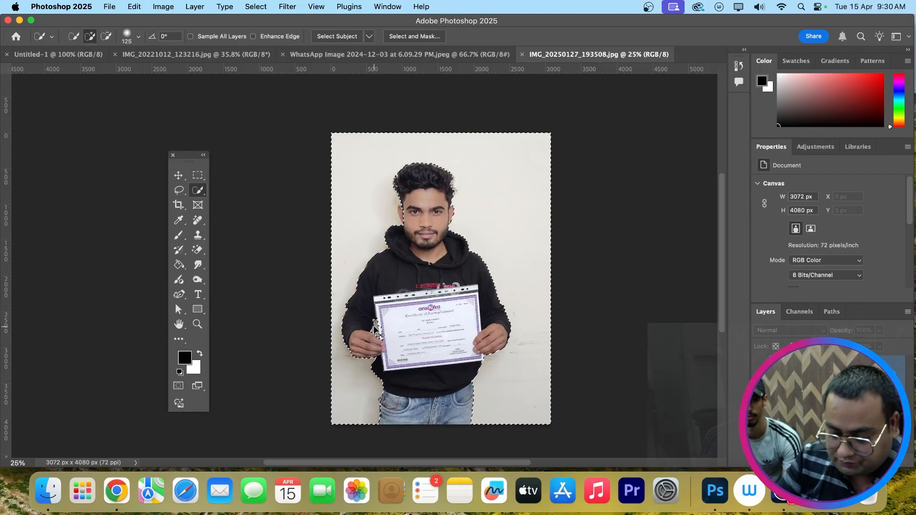
key("super+plus")
left_click_drag(353, 274, 391, 232)
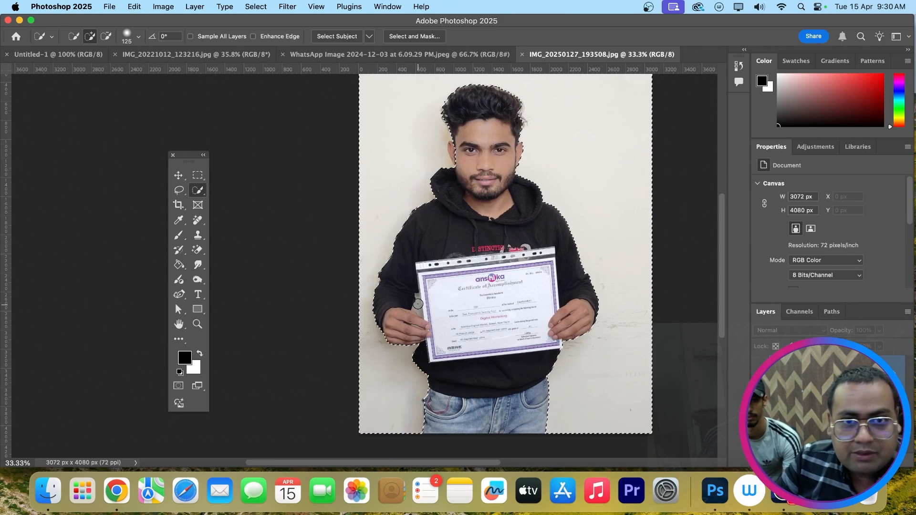
key("bracketleft")
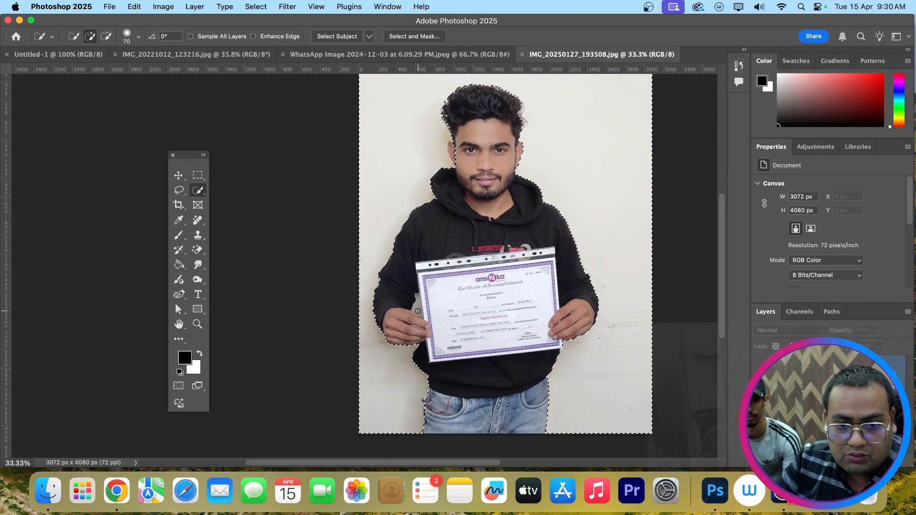
left_click(418, 308)
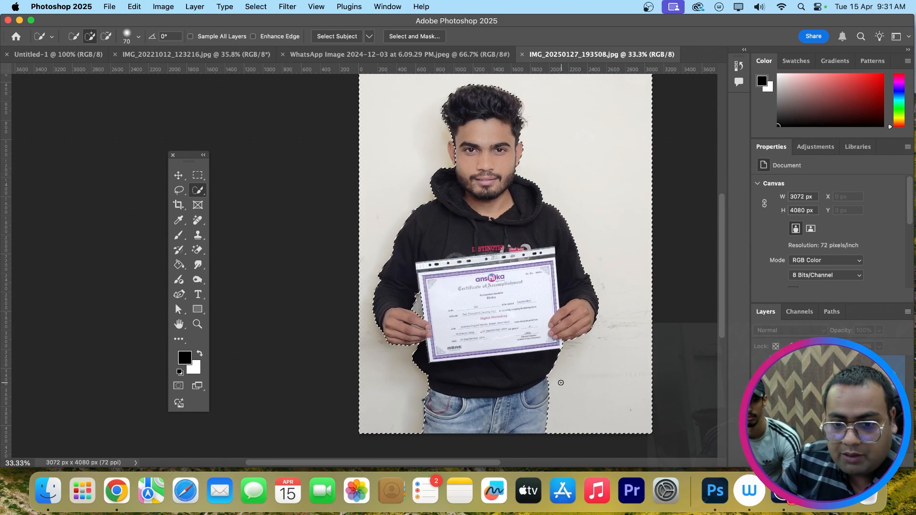
Add part of the man's cheek beside his ear to the wall selection with the Quick Selection tool.
left_click_drag(494, 338, 474, 342)
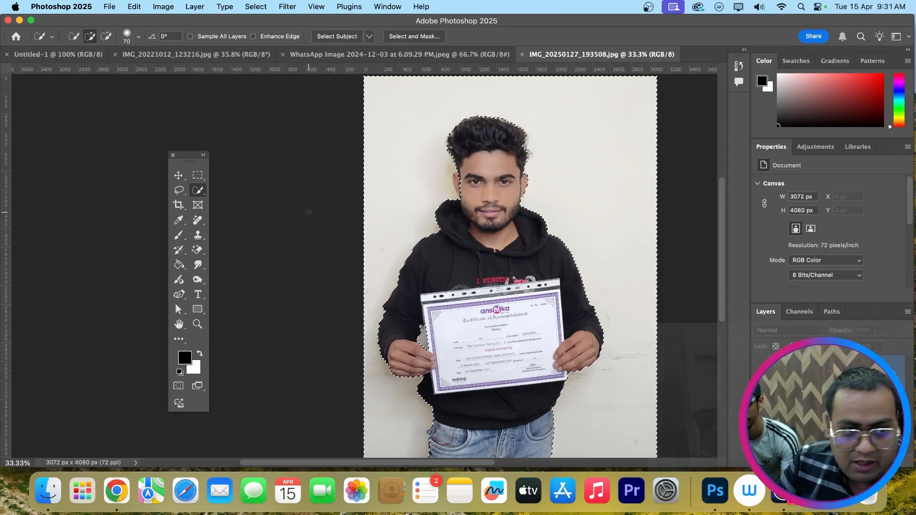
right_click(203, 192)
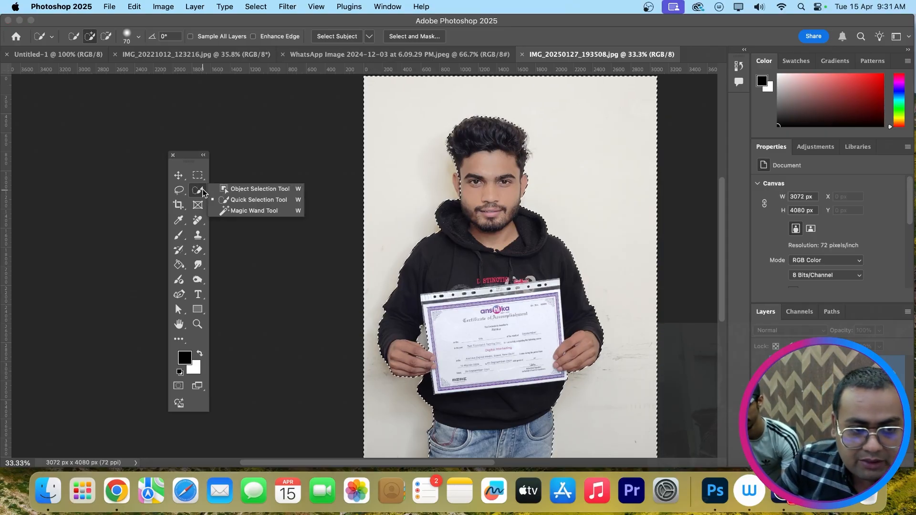
left_click(274, 198)
key("z")
left_click_drag(447, 174, 481, 215)
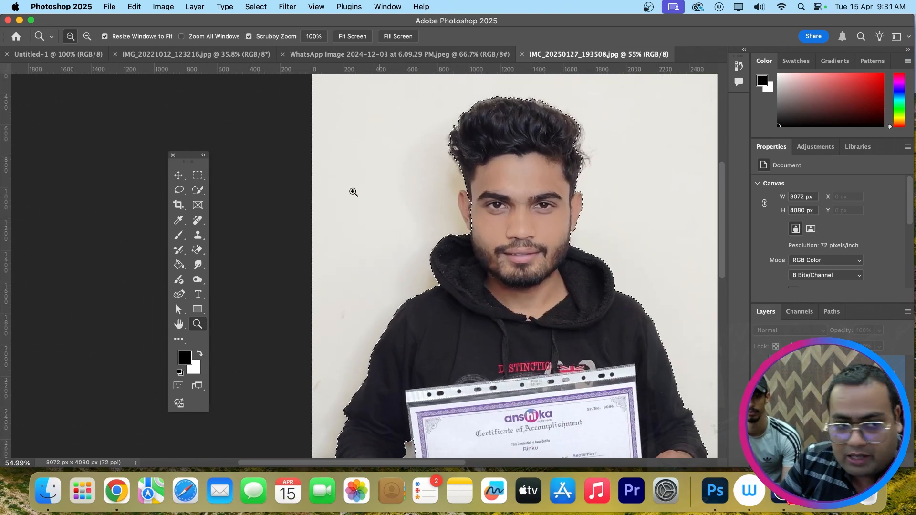
left_click(198, 191)
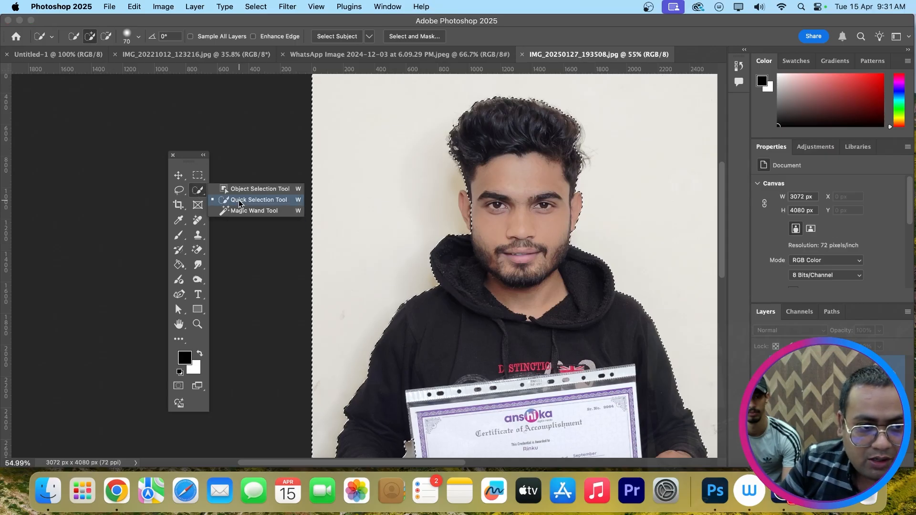
left_click(232, 200)
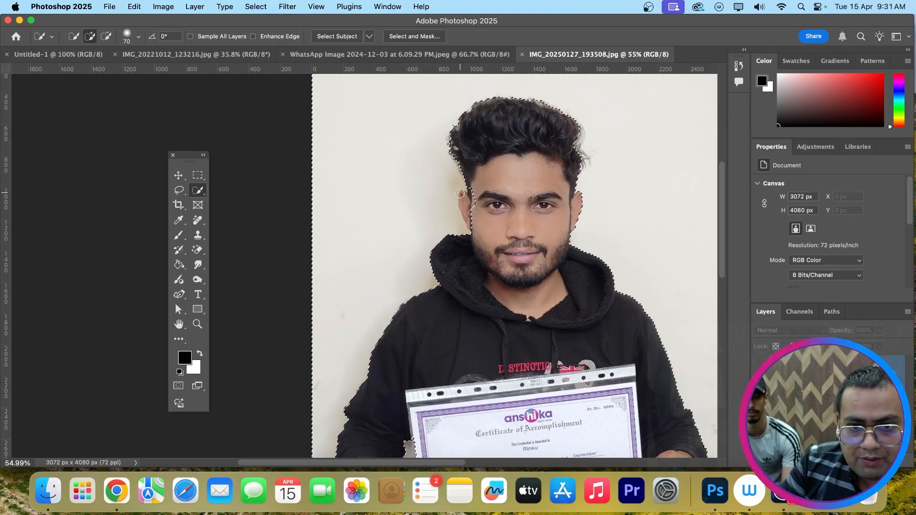
left_click(480, 202)
left_click(479, 218)
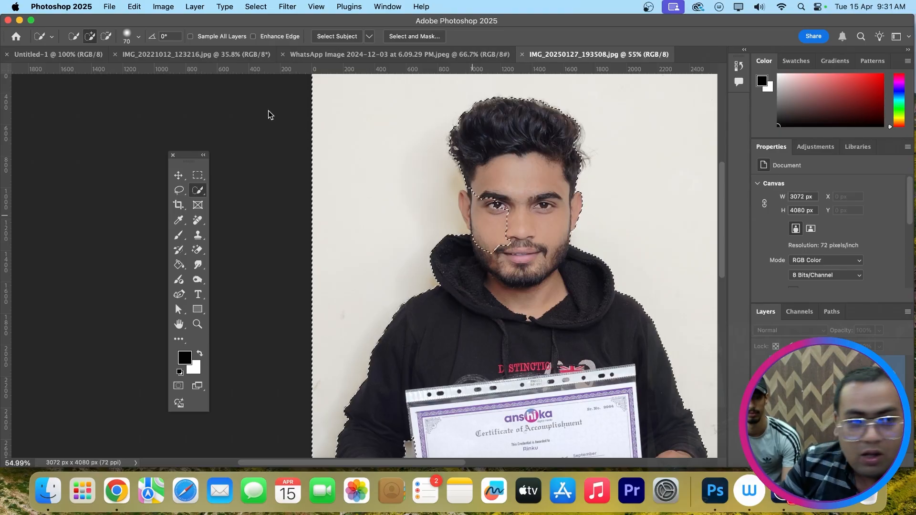
Subtract the man's cheek and the adjacent ear from the wall selection with the Quick Selection tool.
left_click(110, 37)
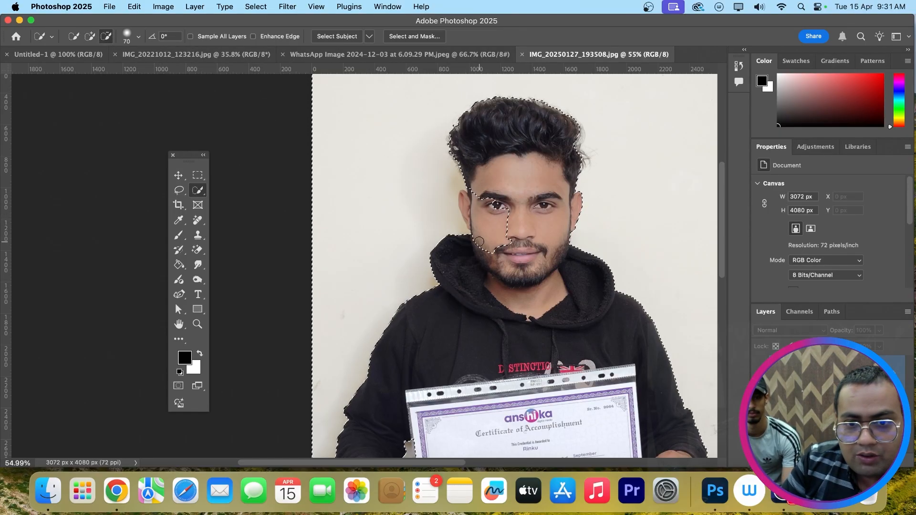
left_click(502, 244)
left_click(483, 195)
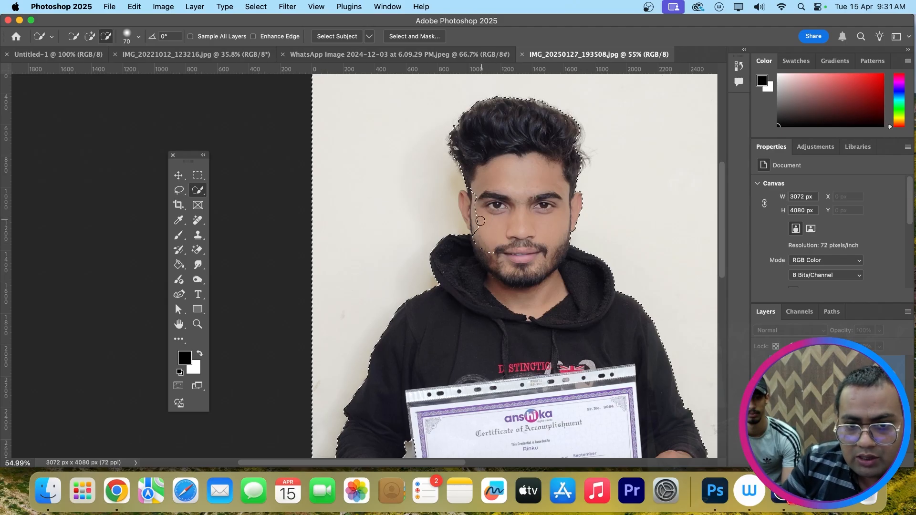
left_click(485, 248)
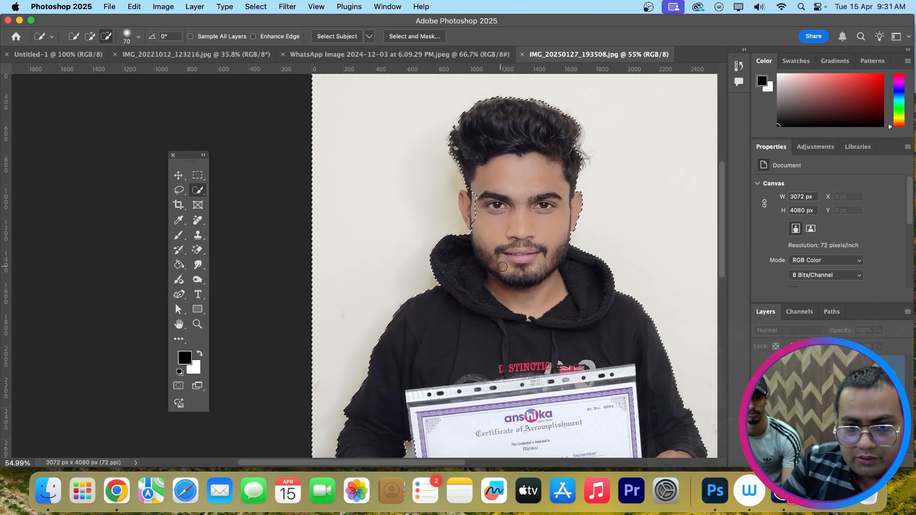
left_click(470, 201)
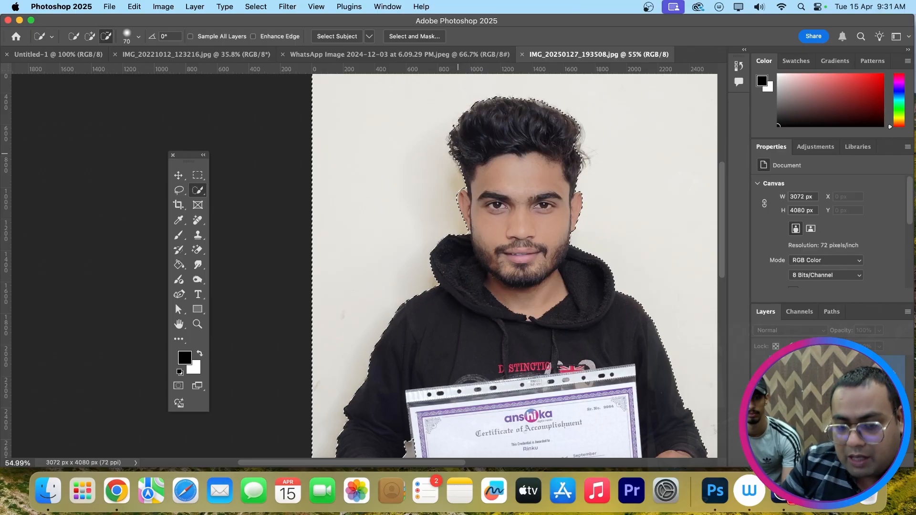
Set Quick Selection to add with a brush size of 35, try it above the man's ear, and undo the stroke.
key("super+plus")
key("super+plus")
key("space")
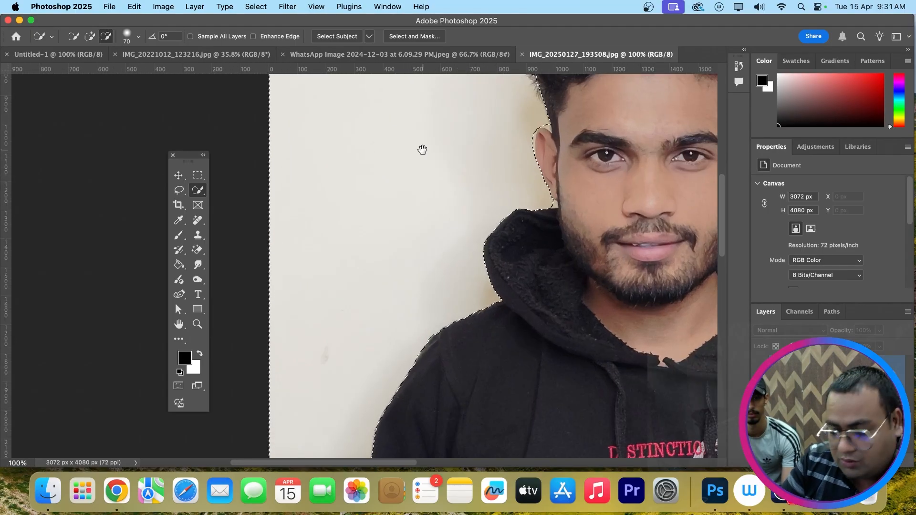
mouse_move(422, 149)
left_mouse_down()
mouse_move(348, 243)
mouse_move(356, 253)
left_mouse_up()
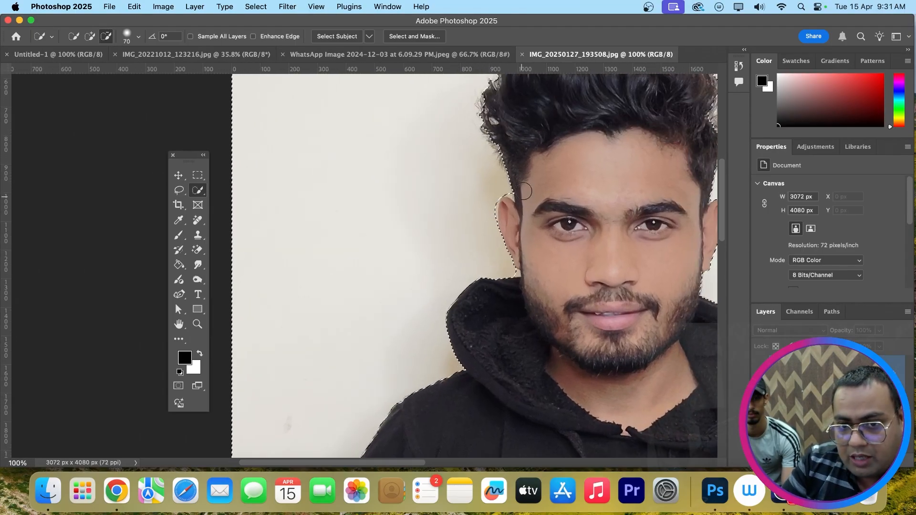
left_click(90, 36)
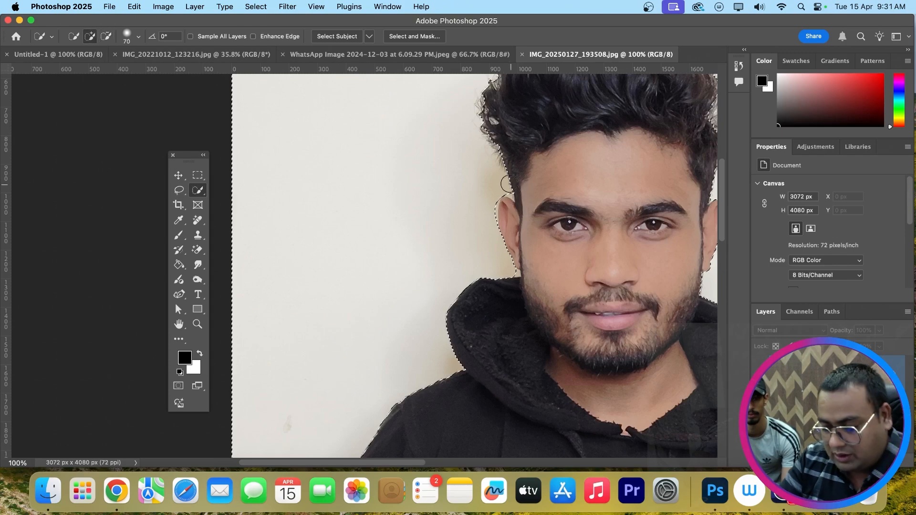
key("bracketleft")
key("bracketleft")
key("bracketleft")
key("bracketleft")
key("bracketleft")
left_click(513, 196)
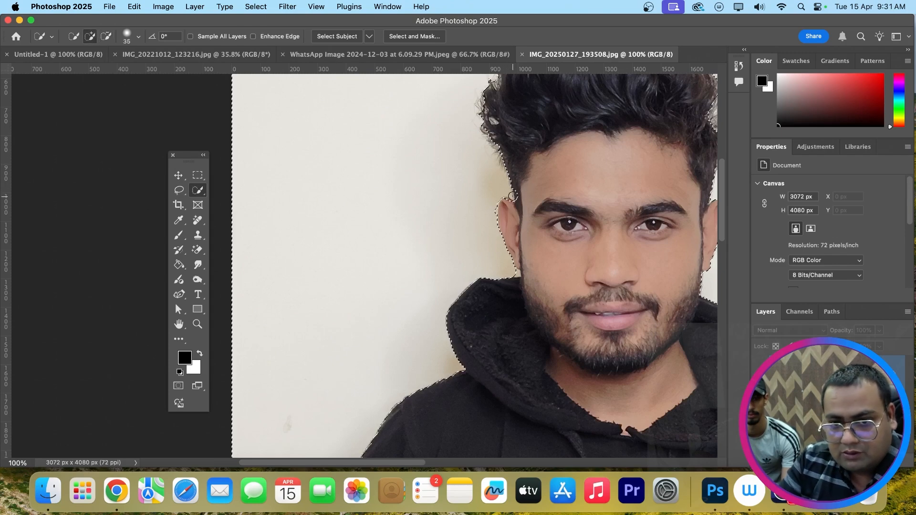
key("super+z")
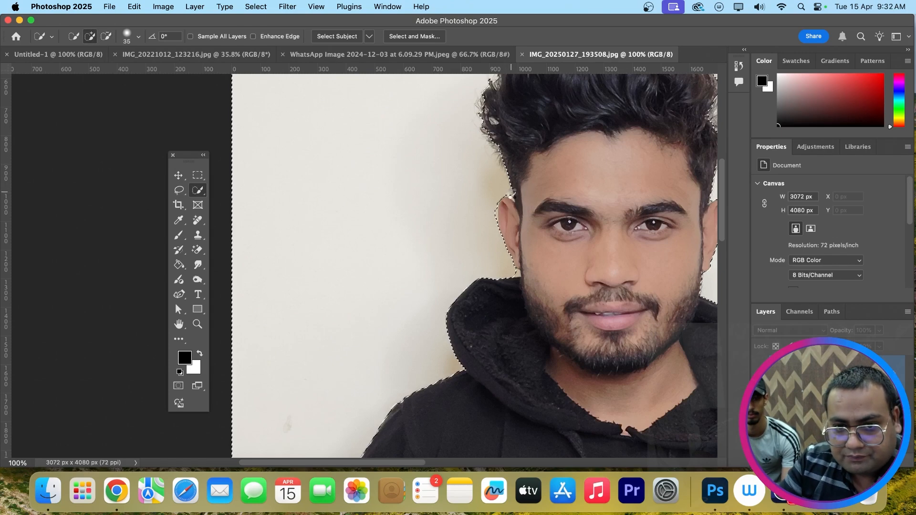
Show the whole photo at 25% and clear the wall selection.
key("super+0")
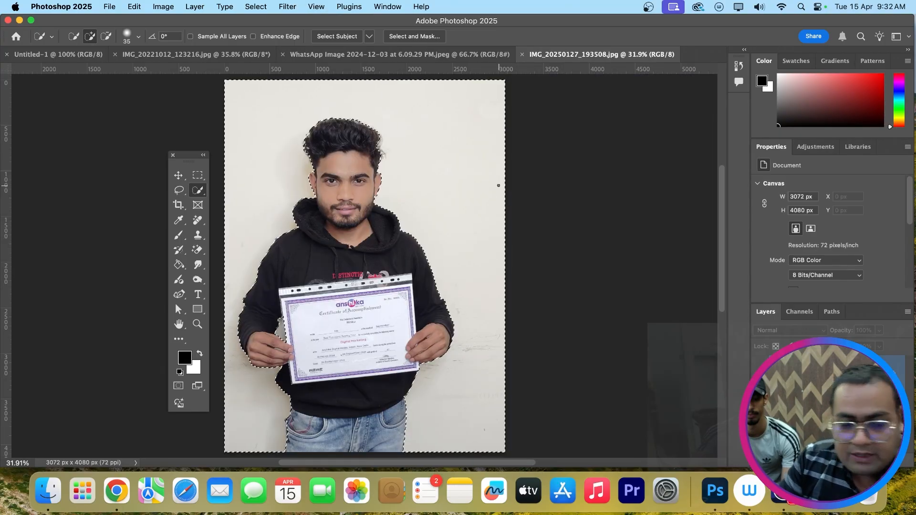
right_click(197, 191)
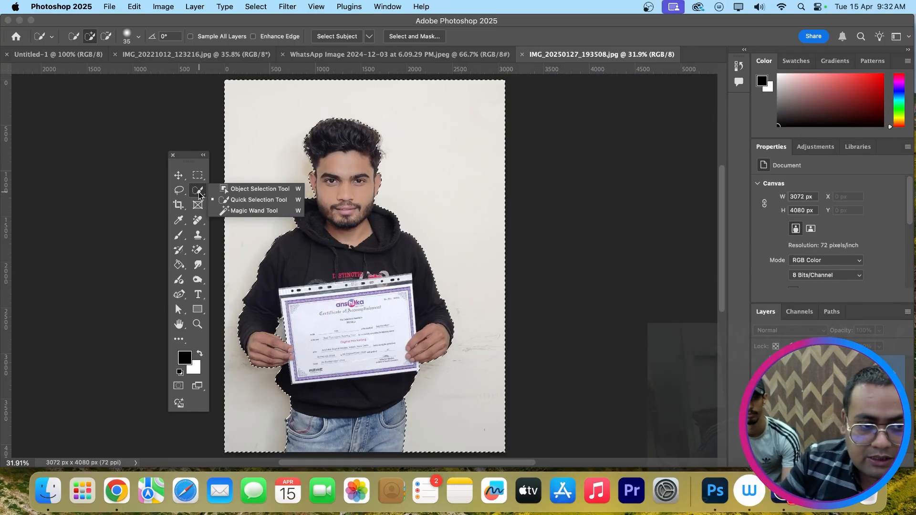
left_click(260, 200)
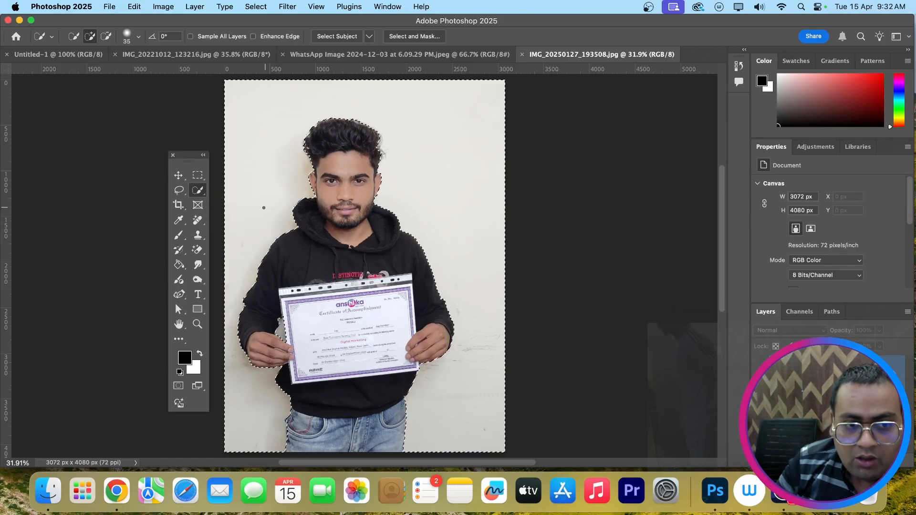
right_click(199, 191)
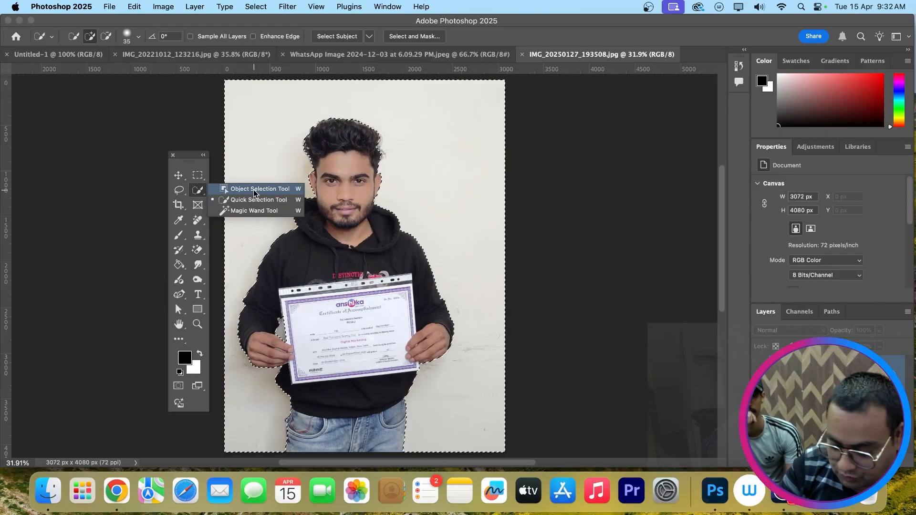
key("super+minus")
left_click_drag(293, 203, 342, 204)
right_click(199, 190)
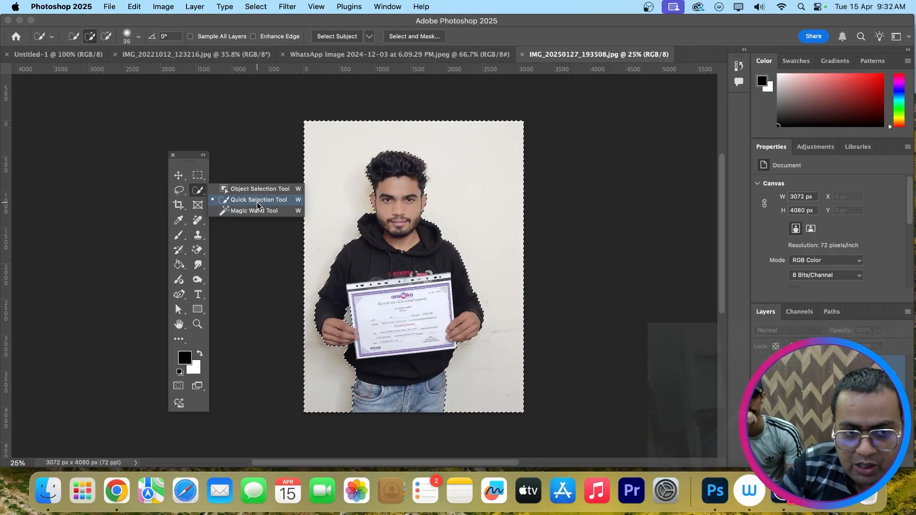
key("super+d")
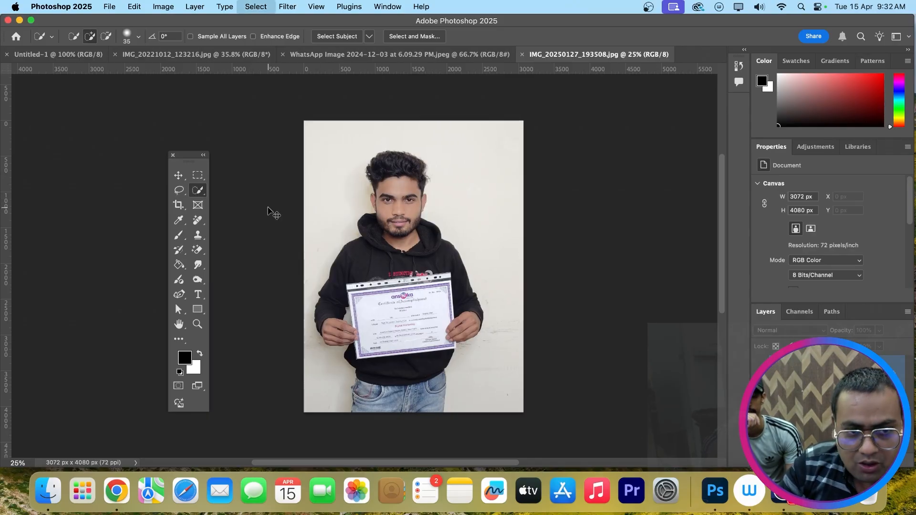
Select the man with the certificate using the Object Selection tool's automatic object detection, and clear the selection.
right_click(197, 191)
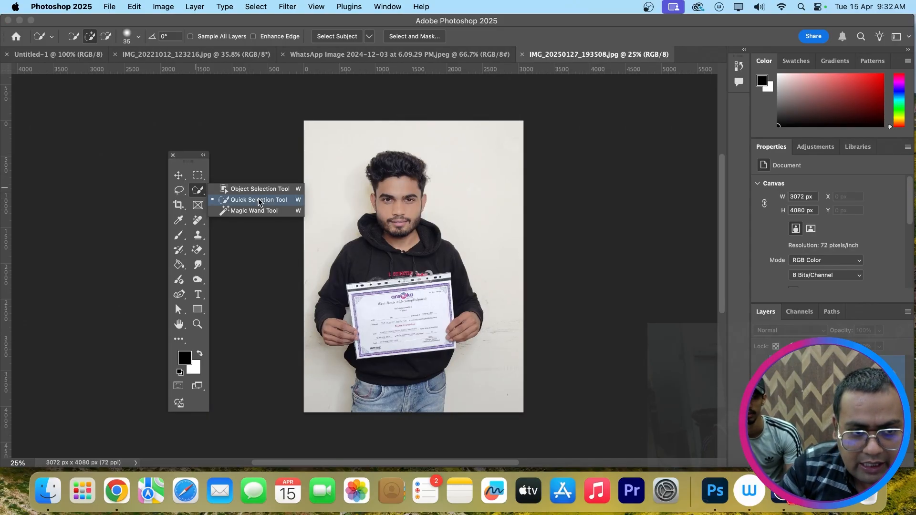
left_click(256, 190)
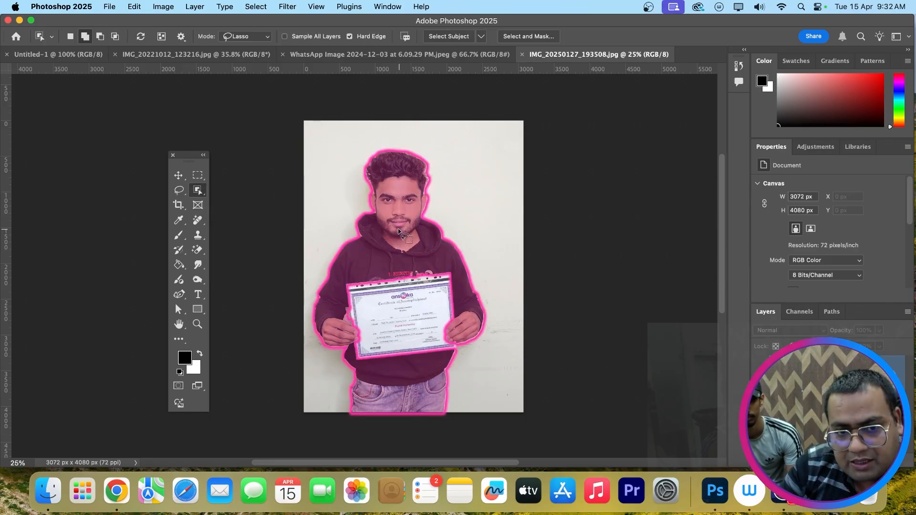
left_click(355, 255)
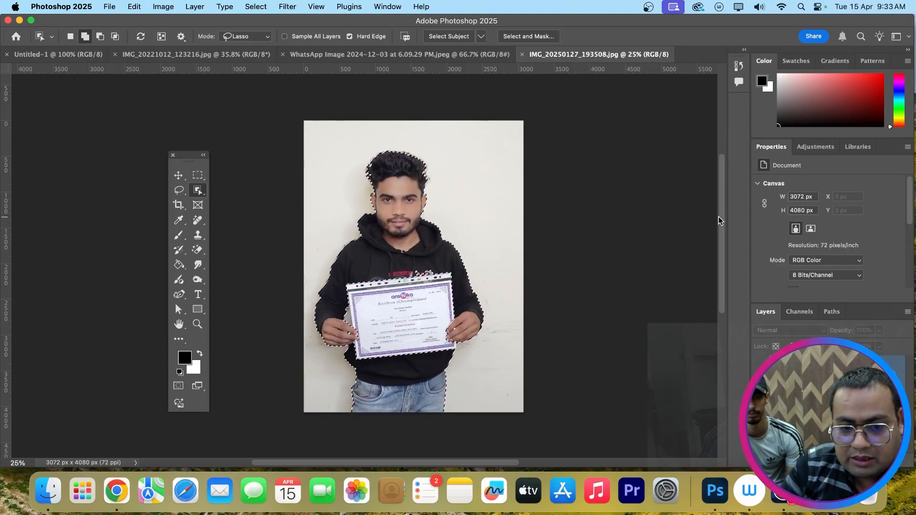
key("super+d")
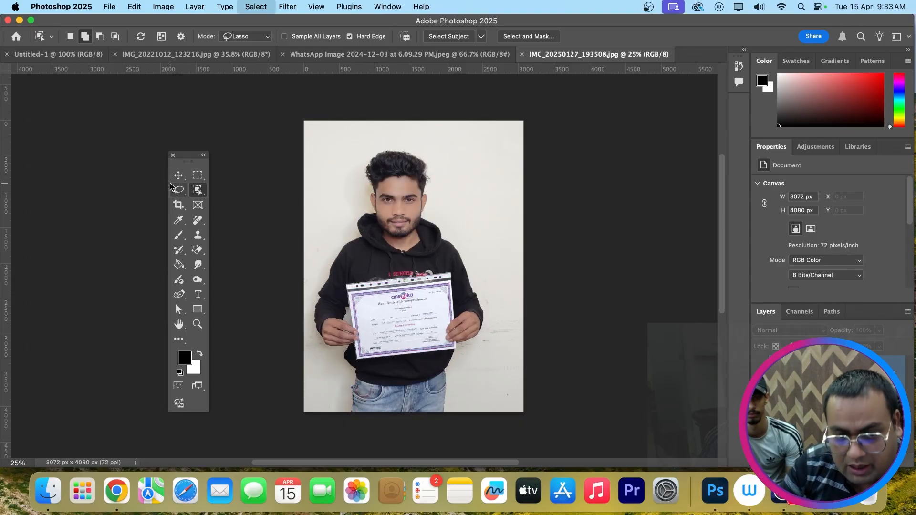
Run Select Subject on the photo with the Object Selection tool active, and deselect the man.
right_click(198, 191)
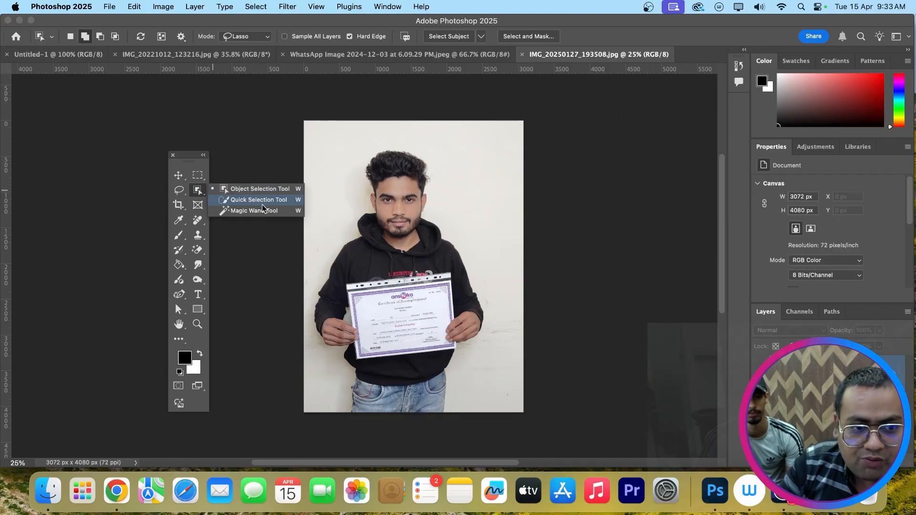
left_click(253, 200)
right_click(198, 191)
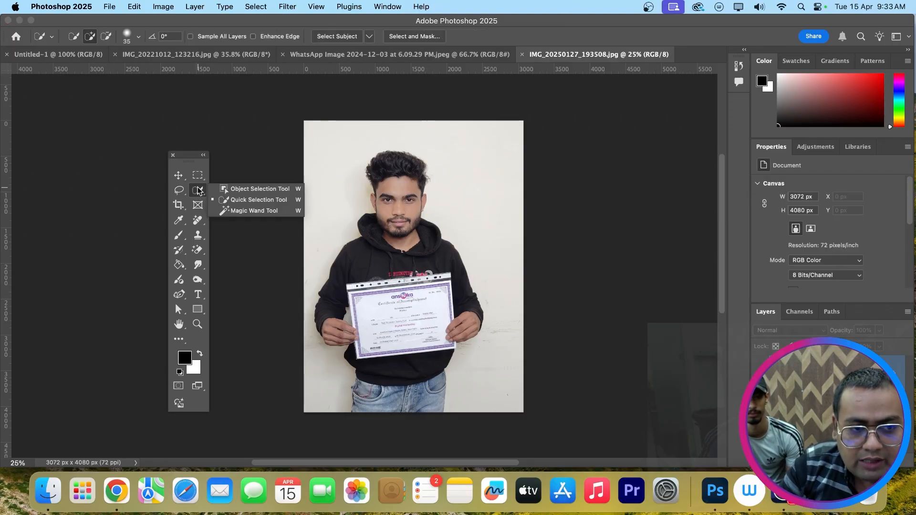
left_click(244, 191)
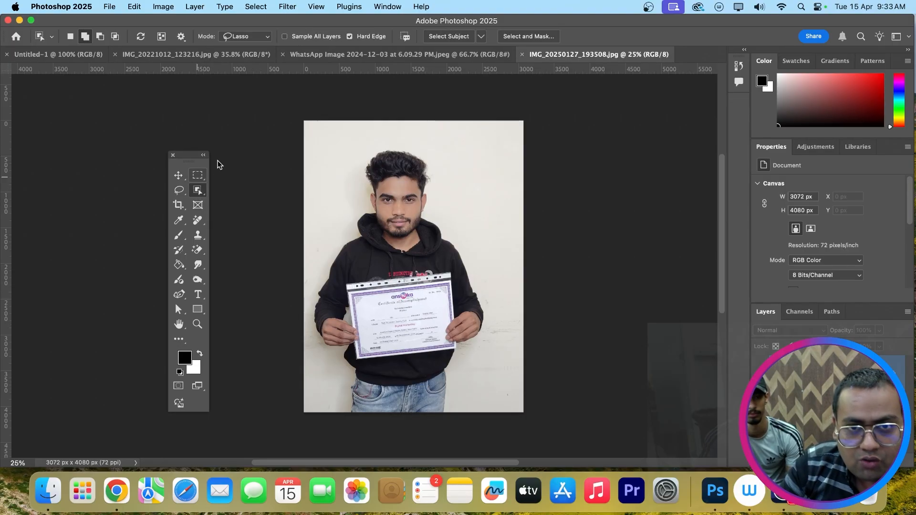
left_click(451, 36)
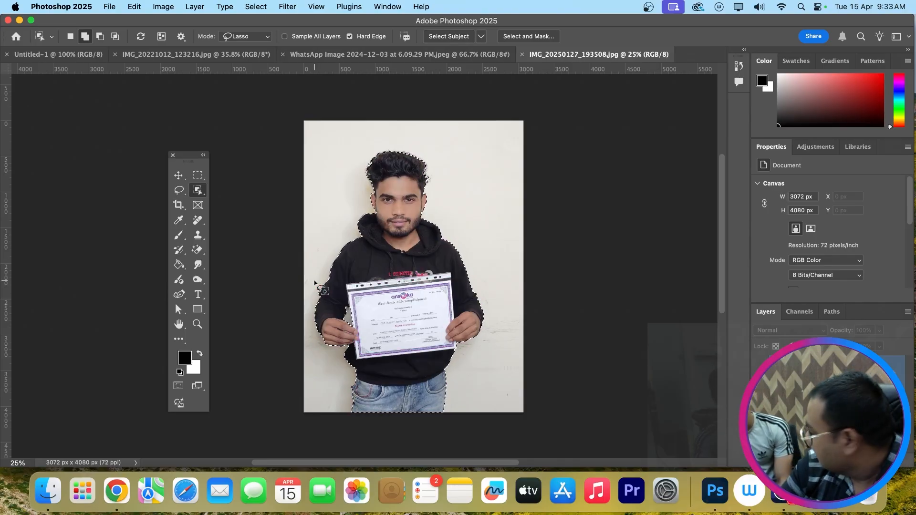
key("super+d")
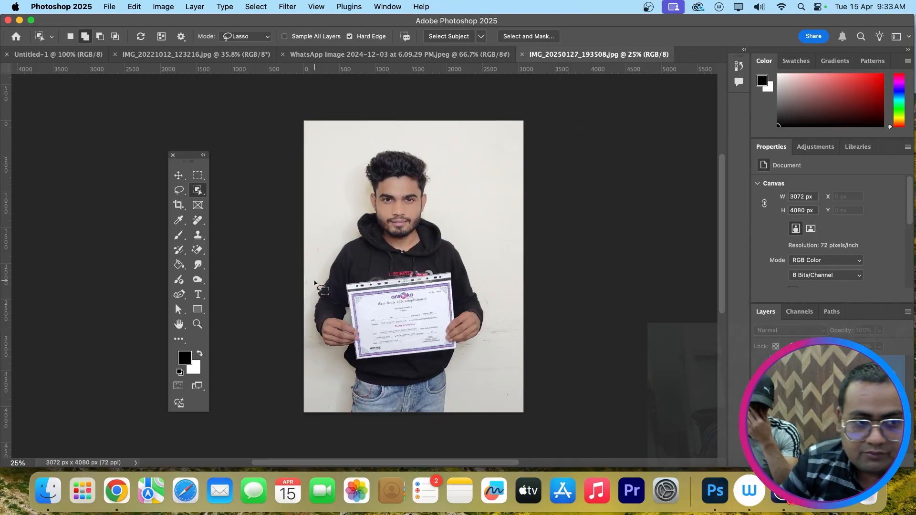
Switch to the Quick Selection tool, select the man with Select Subject, and clear the selection.
right_click(197, 193)
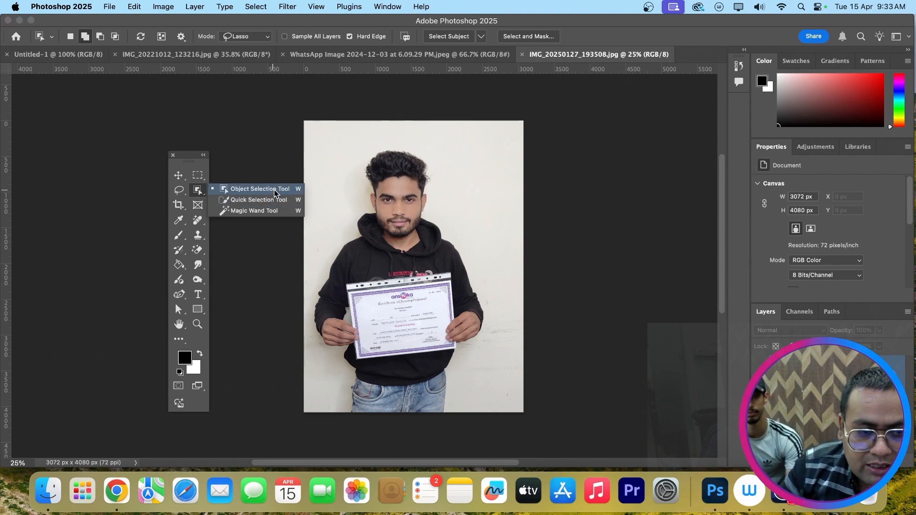
left_click(245, 199)
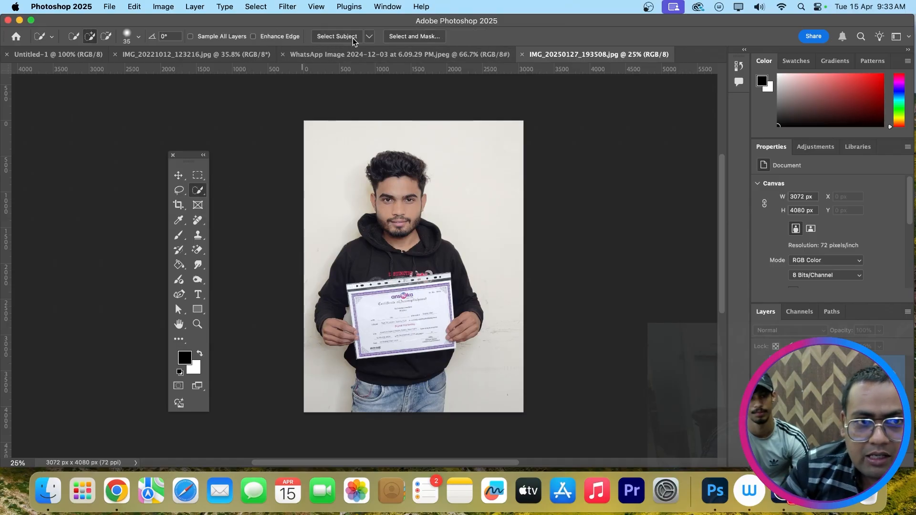
left_click(332, 37)
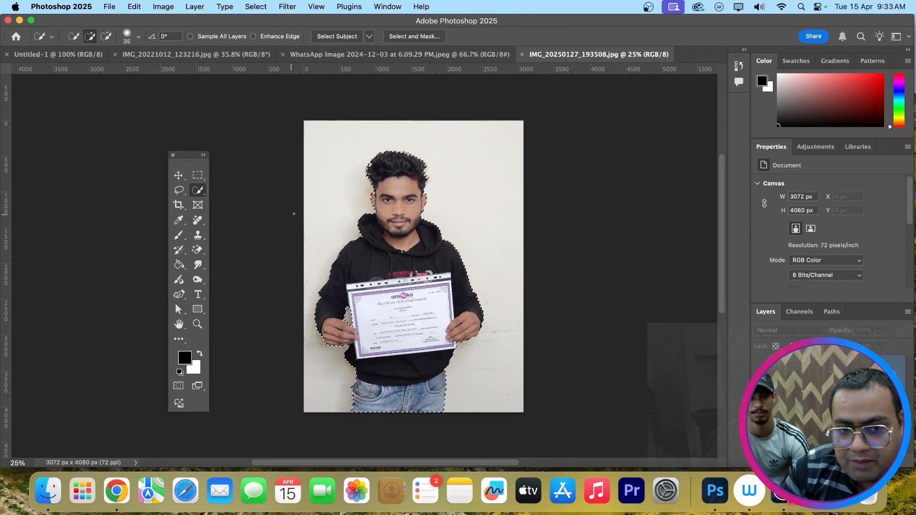
key("super+d")
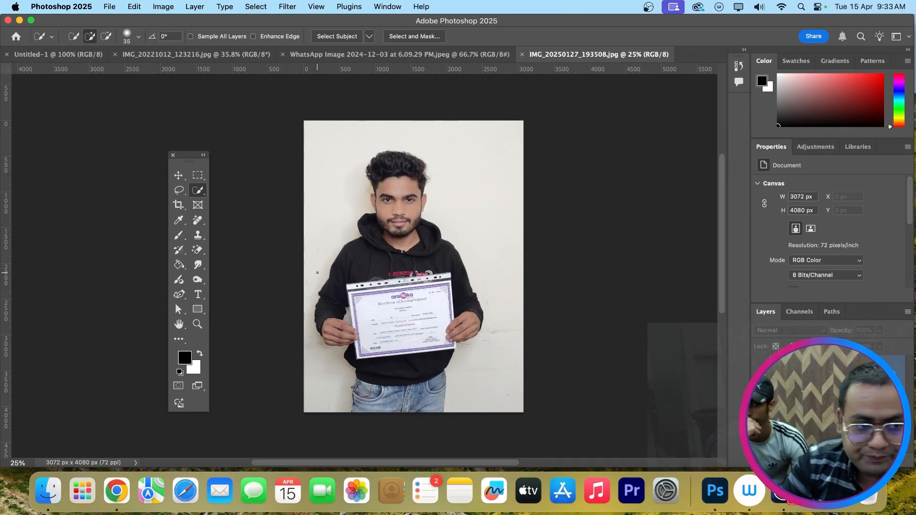
right_click(199, 192)
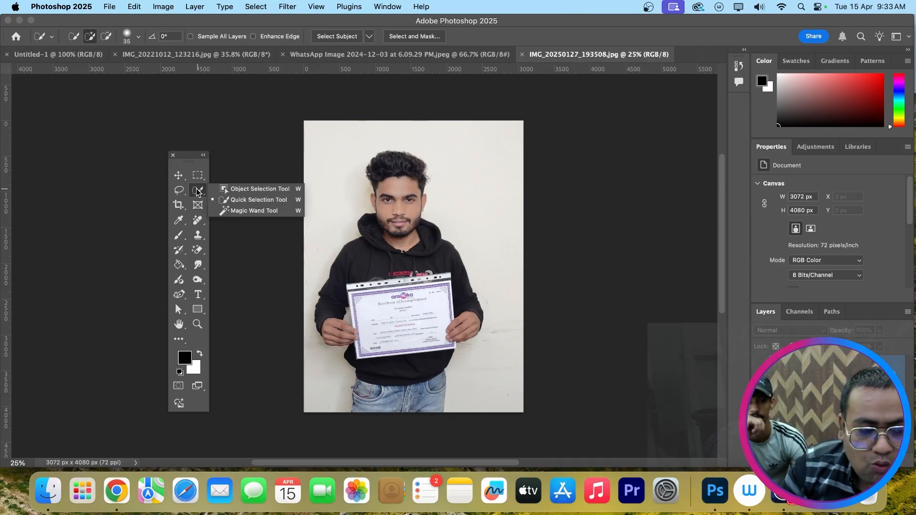
Switch to the Magic Wand tool, select the wall beside the man at tolerance 60, and clear the selection.
left_click(193, 191)
right_click(200, 190)
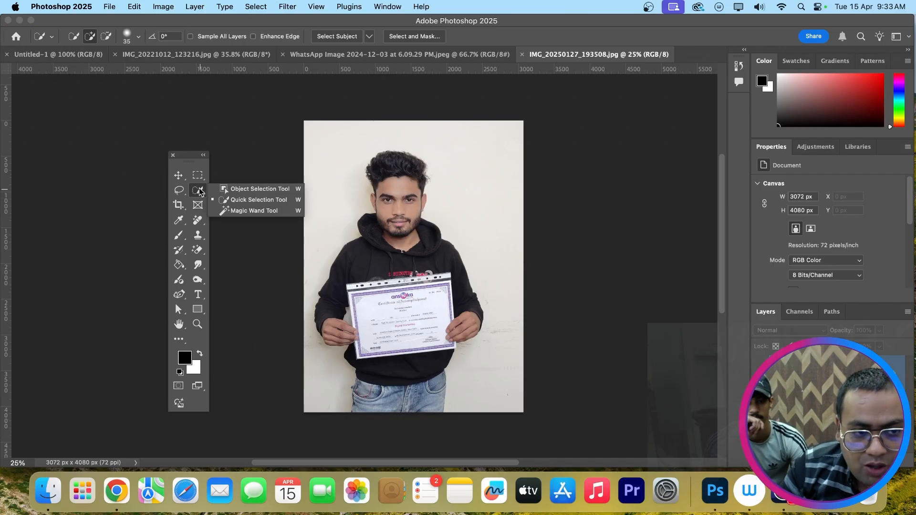
left_click(251, 211)
left_click(323, 226)
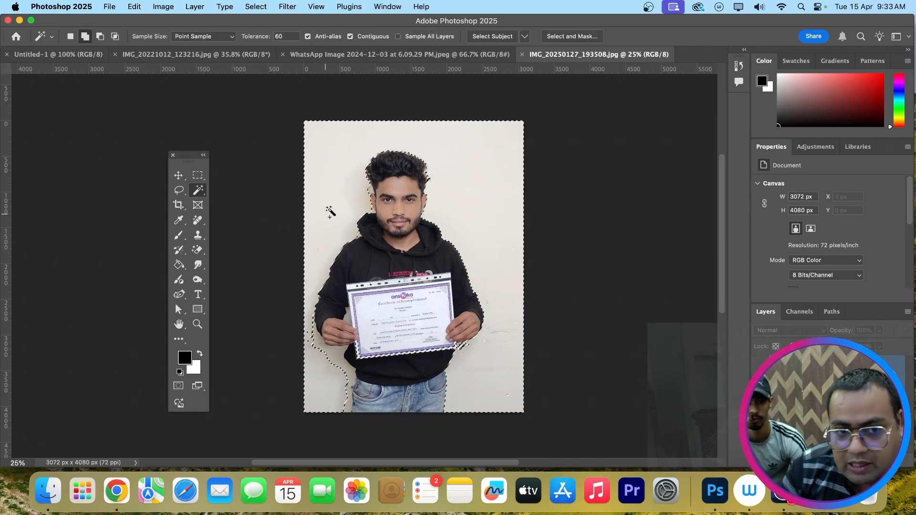
left_click(301, 203)
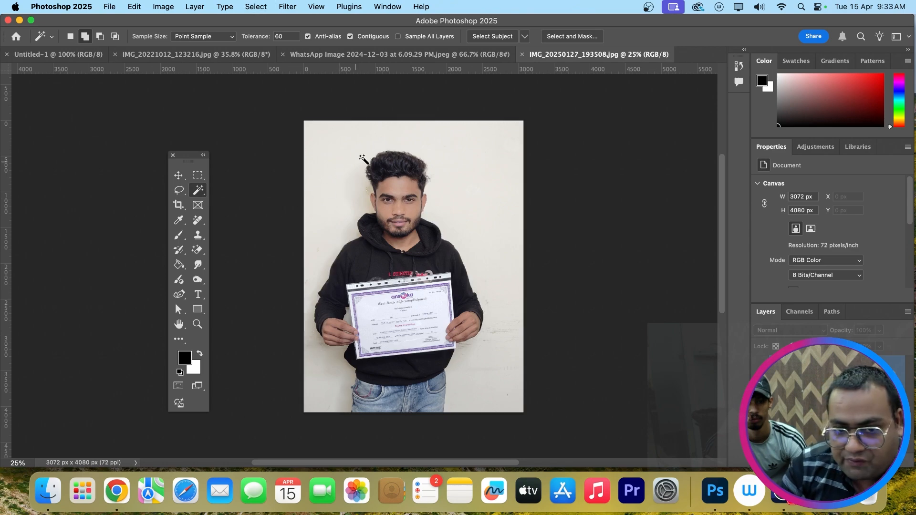
left_click(351, 198)
key("super+d")
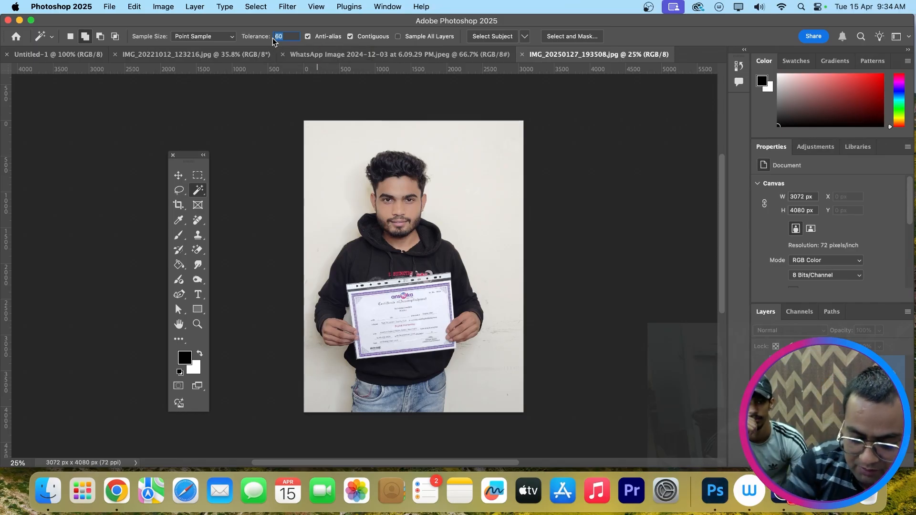
Set the Magic Wand tolerance to 10, select several areas of the wall around the man, and clear the selection.
type("10")
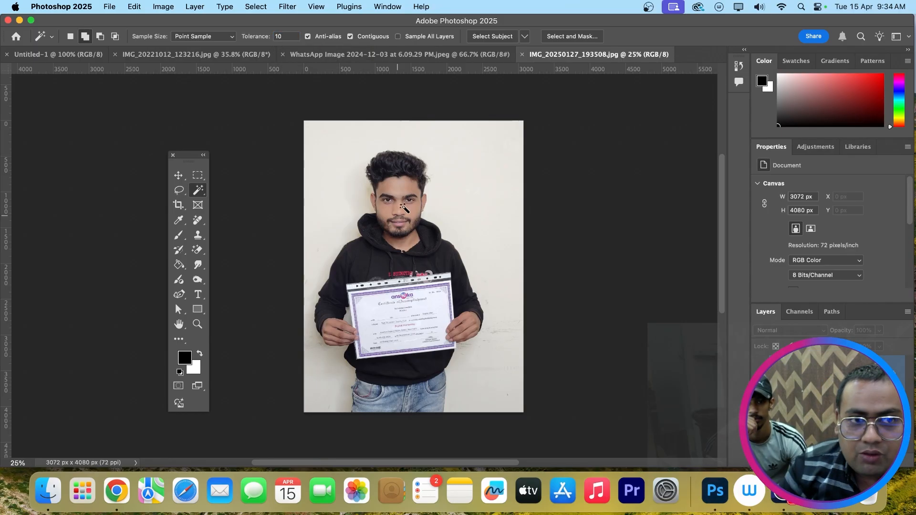
left_click(486, 281)
left_click(476, 371)
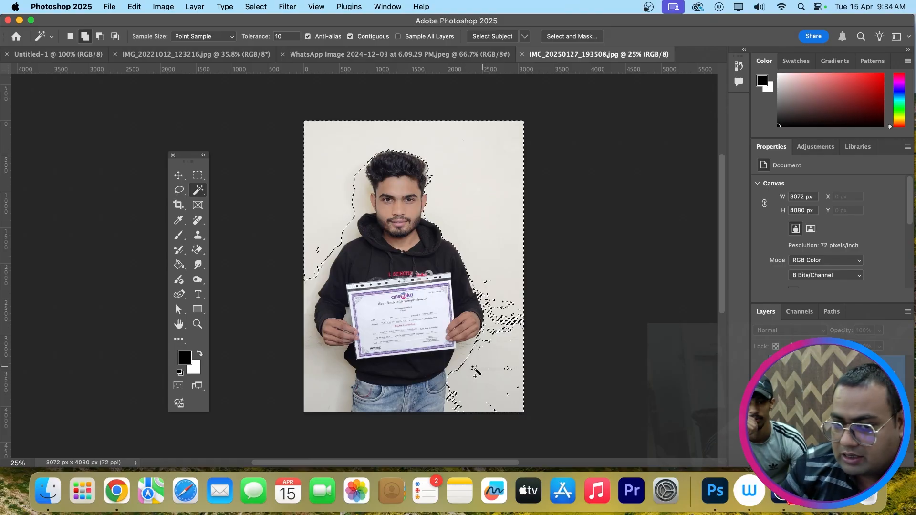
left_click(328, 359)
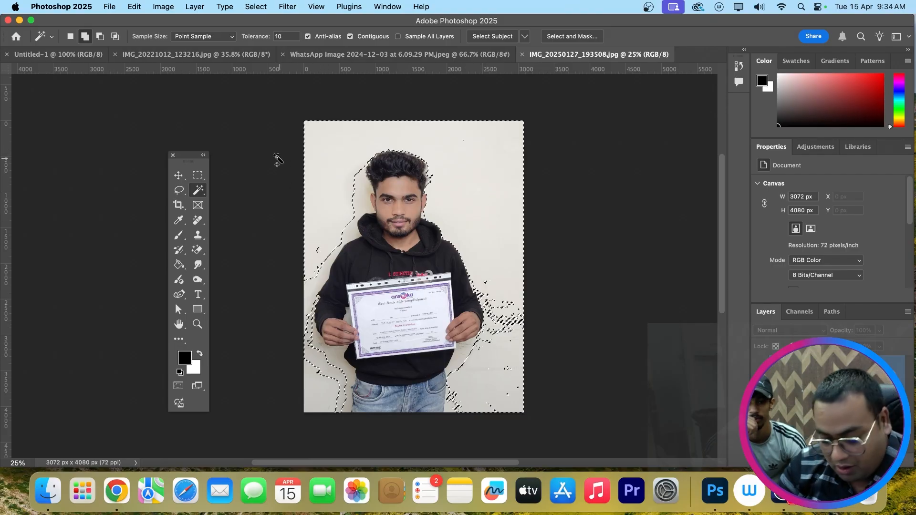
key("super+d")
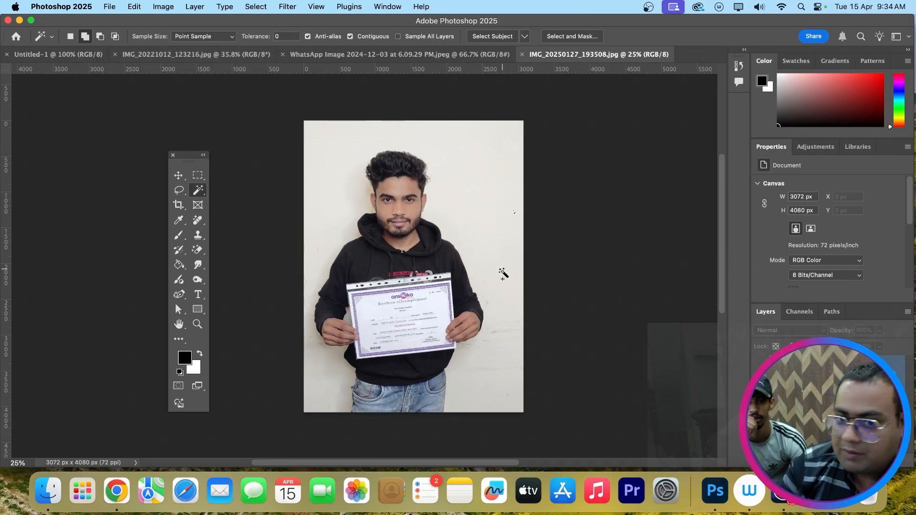
Sample the wall with the Magic Wand at tolerance 0 and again at tolerance 80, clearing the selection after each try.
left_click(501, 271)
key("super+d")
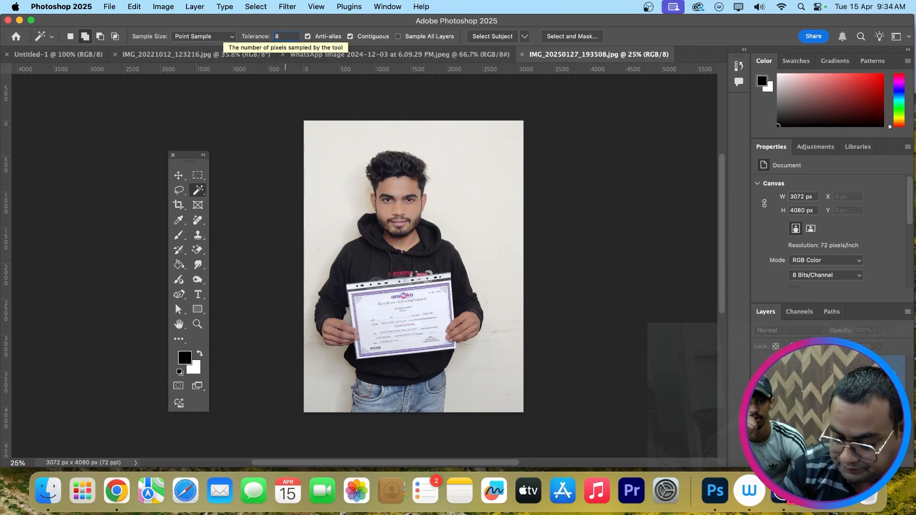
left_click(462, 245)
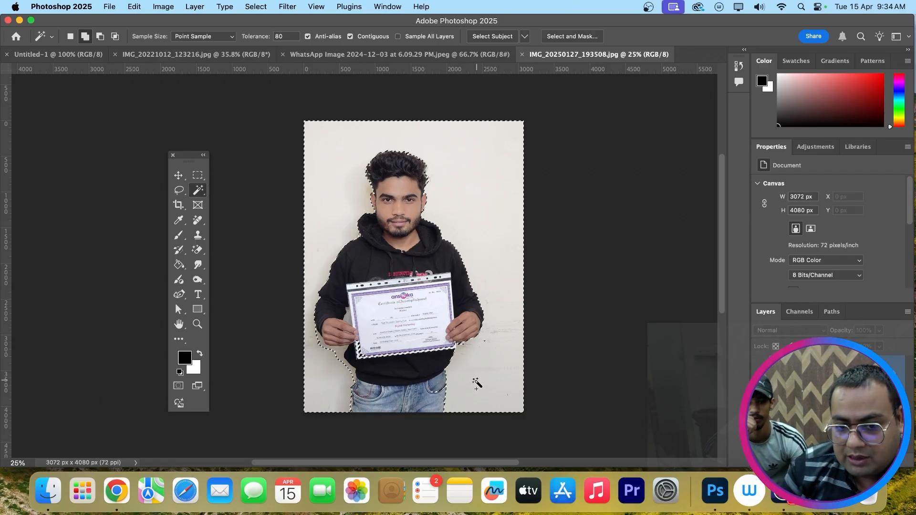
left_click(341, 362)
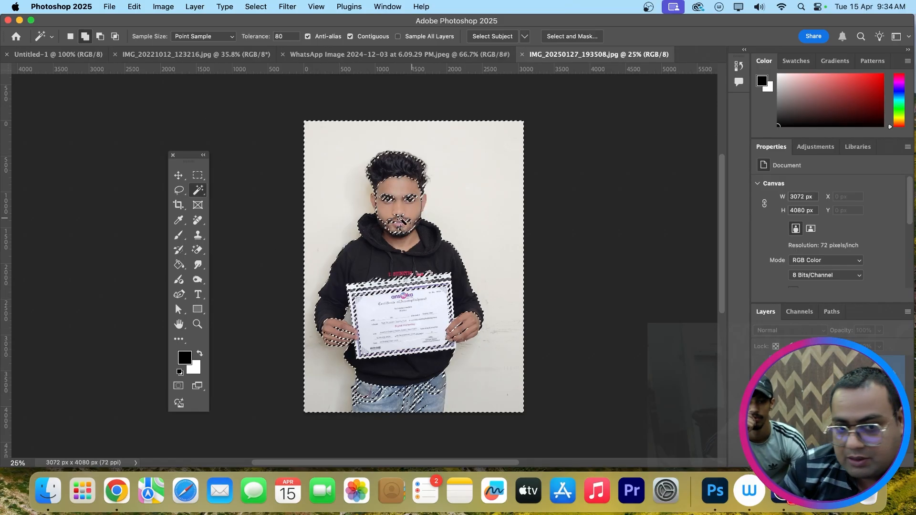
key("super+d")
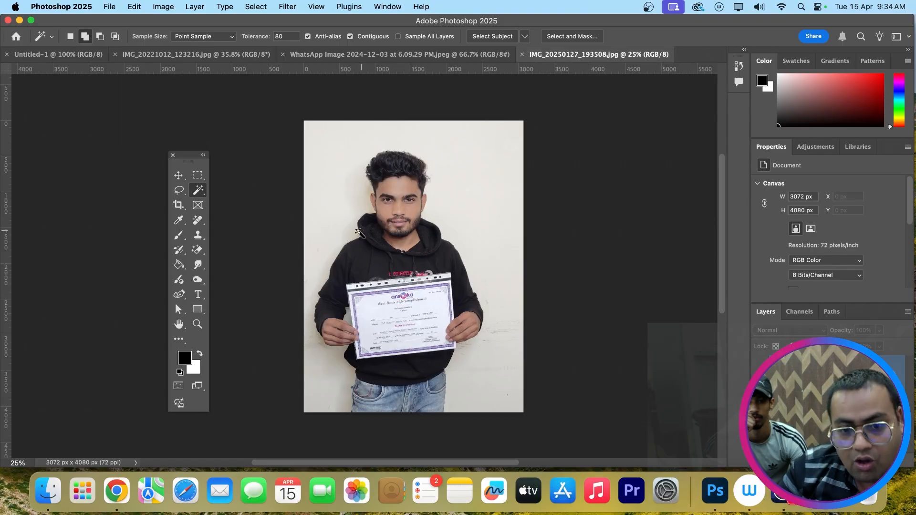
Select the wall at tolerance 80, extend the selection with Similar, and deselect everything.
left_click_drag(347, 244, 373, 233)
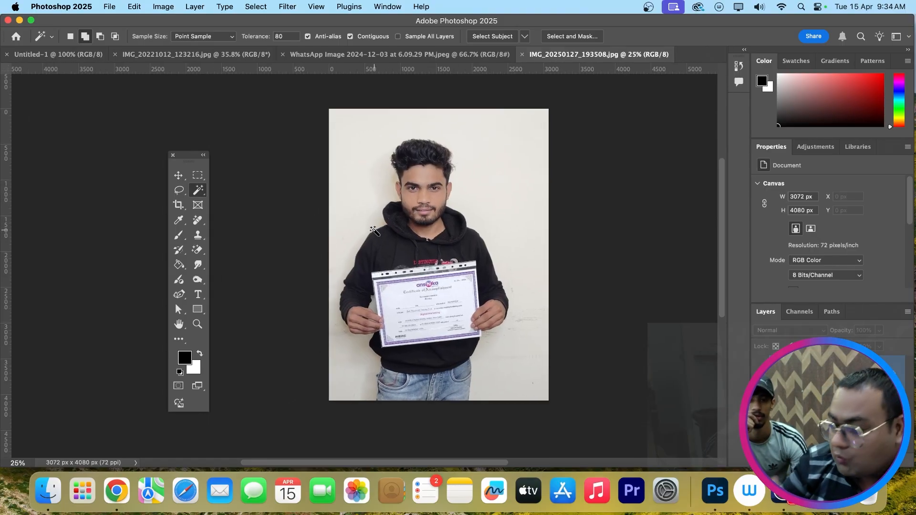
left_click(351, 150)
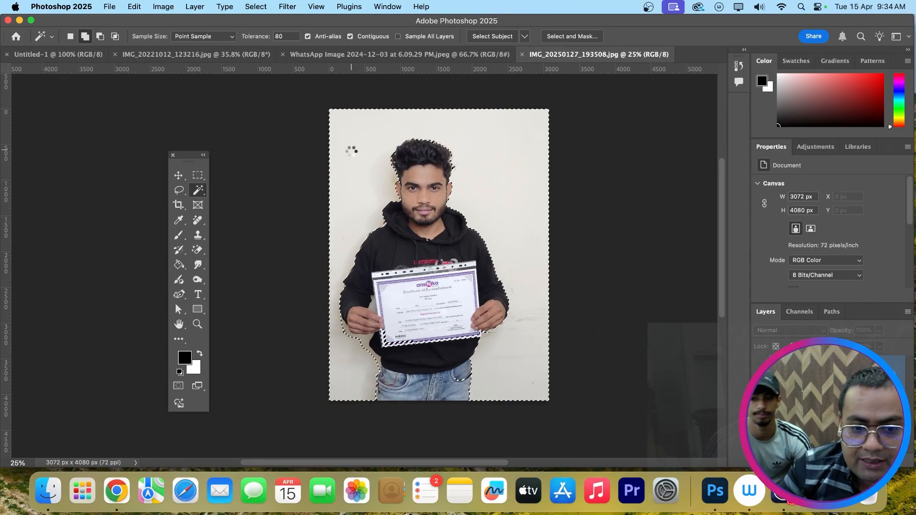
right_click(371, 165)
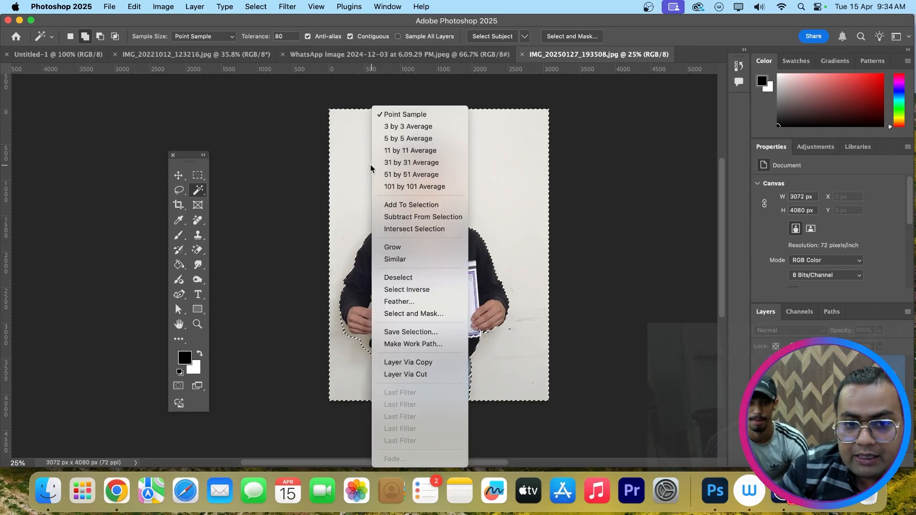
left_click(434, 262)
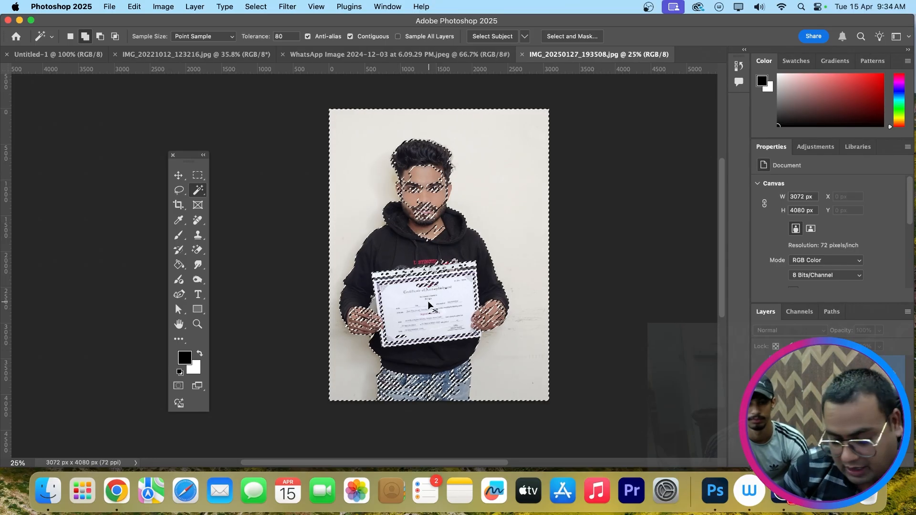
key("super+d")
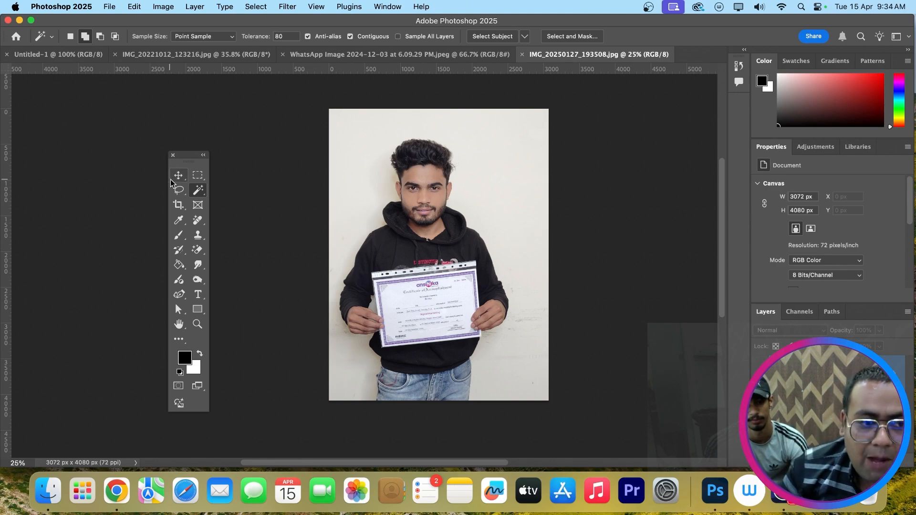
Paint a selection over the man's face and certificate with the Selection Brush tool at size 250, and clear it.
left_click(202, 176)
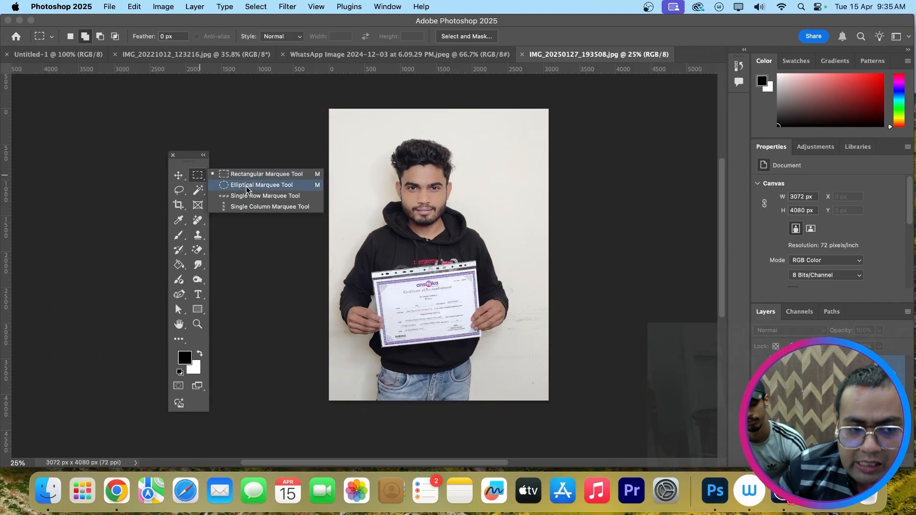
left_click(179, 190)
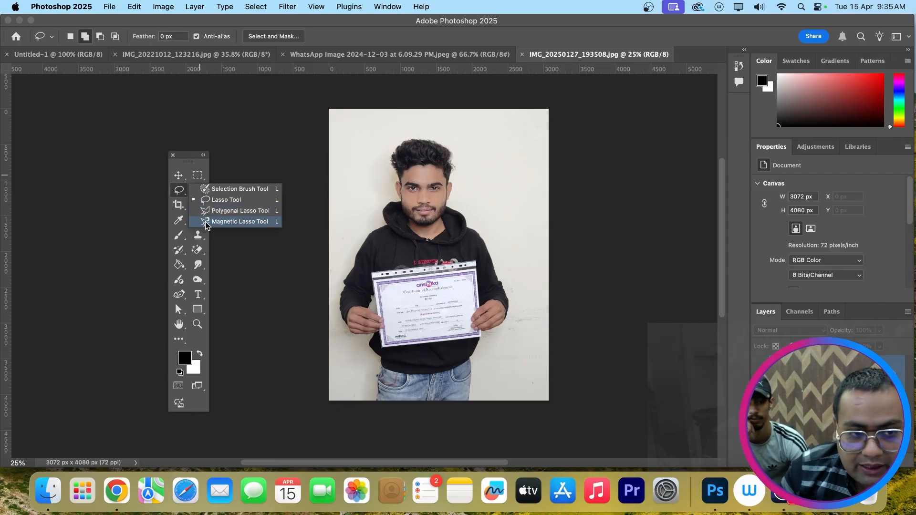
left_click(240, 190)
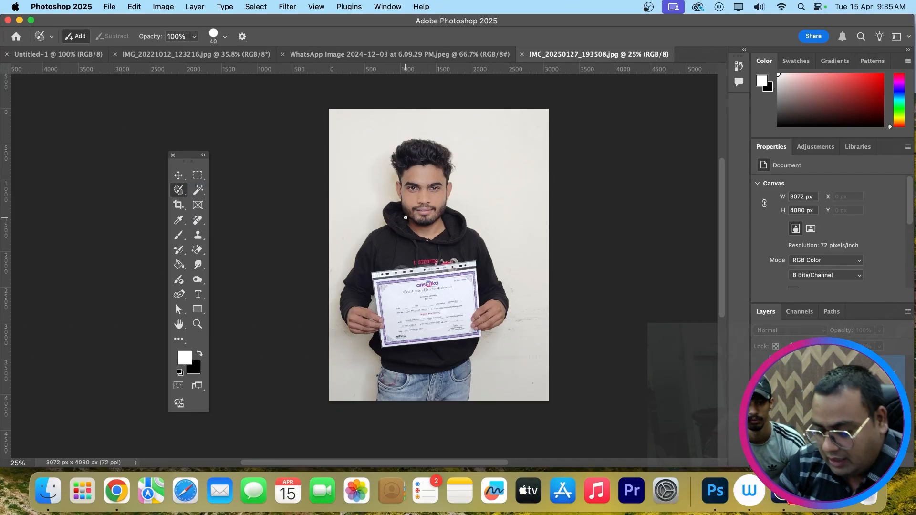
key("bracketright")
mouse_move(420, 200)
left_mouse_down()
mouse_move(397, 267)
mouse_move(409, 290)
mouse_move(429, 179)
mouse_move(432, 229)
mouse_move(471, 296)
mouse_move(430, 304)
mouse_move(396, 358)
mouse_move(407, 303)
mouse_move(399, 291)
mouse_move(449, 294)
mouse_move(429, 306)
mouse_move(444, 336)
mouse_move(467, 330)
mouse_move(419, 322)
mouse_move(395, 340)
mouse_move(384, 273)
mouse_move(445, 290)
mouse_move(480, 265)
mouse_move(386, 260)
mouse_move(373, 295)
mouse_move(391, 314)
mouse_move(386, 332)
mouse_move(418, 345)
mouse_move(477, 343)
mouse_move(460, 314)
left_mouse_up()
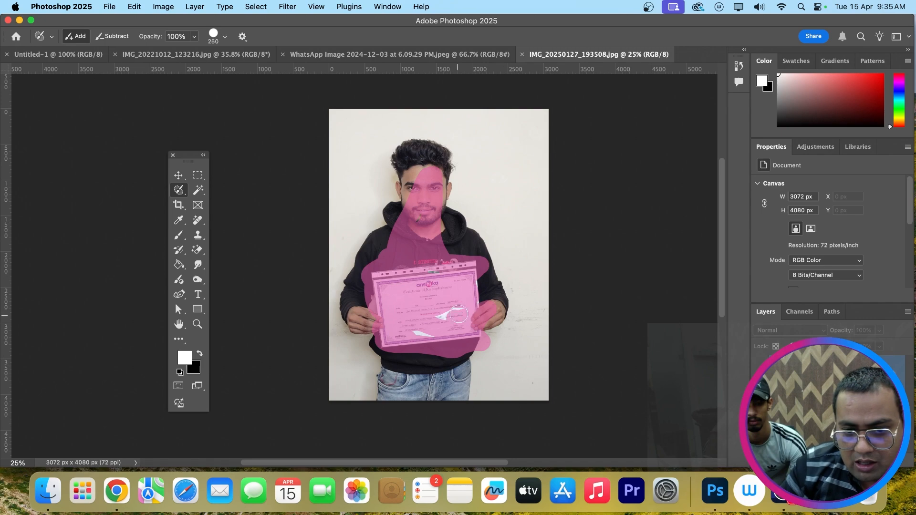
left_click(178, 175)
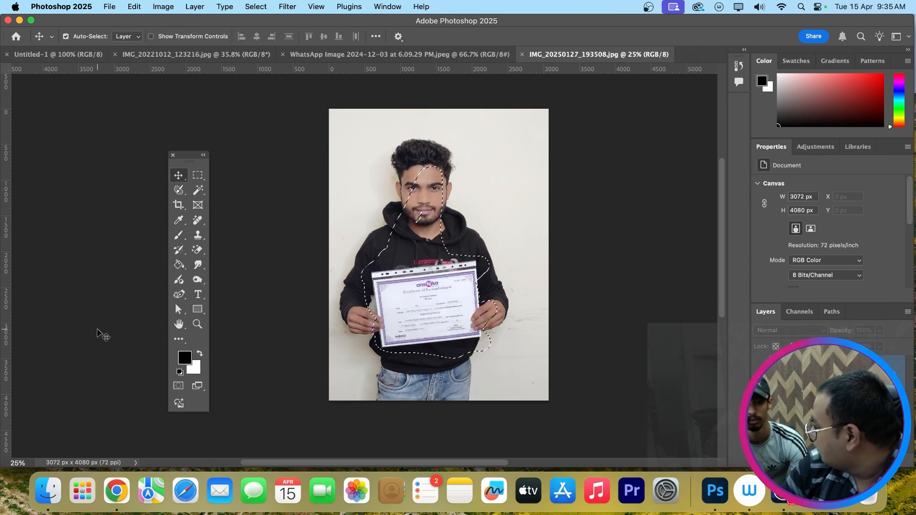
key("super+d")
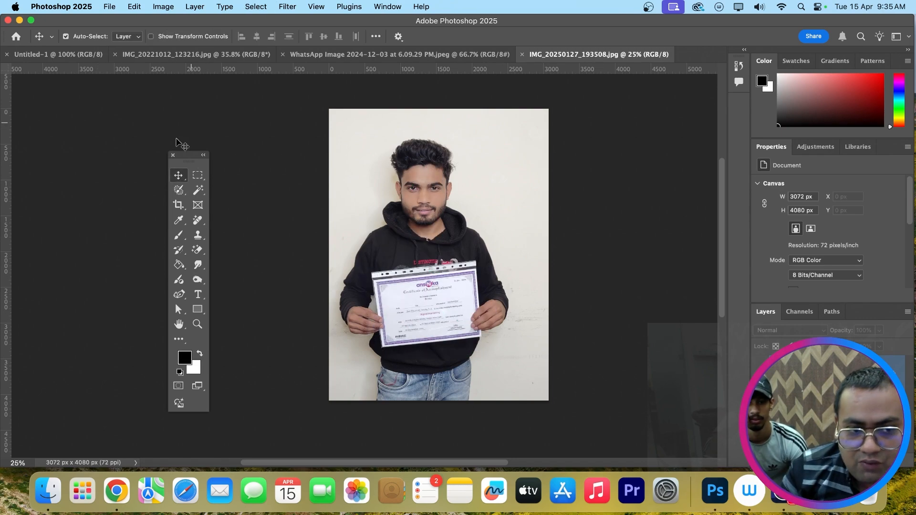
Paint a selection over only the certificate with the Selection Brush tool, switch to the Move tool, and deselect.
left_click(179, 190)
right_click(179, 189)
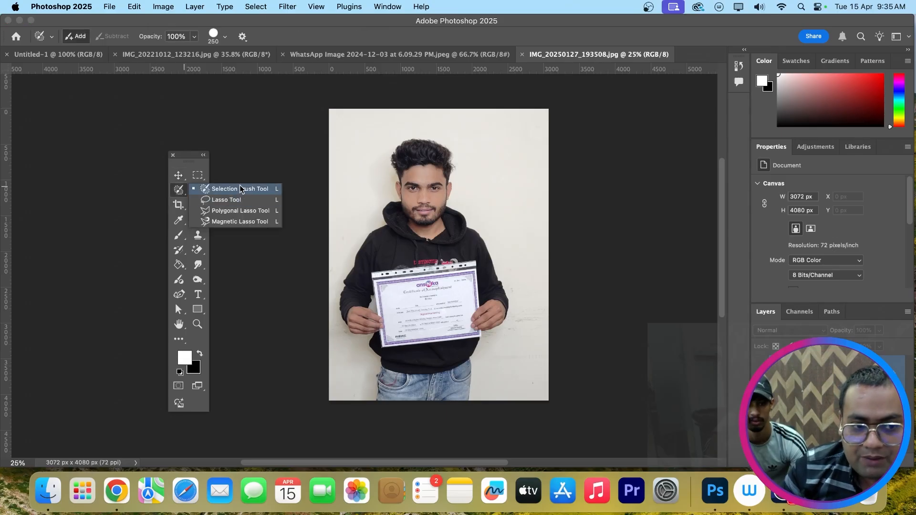
left_click(244, 191)
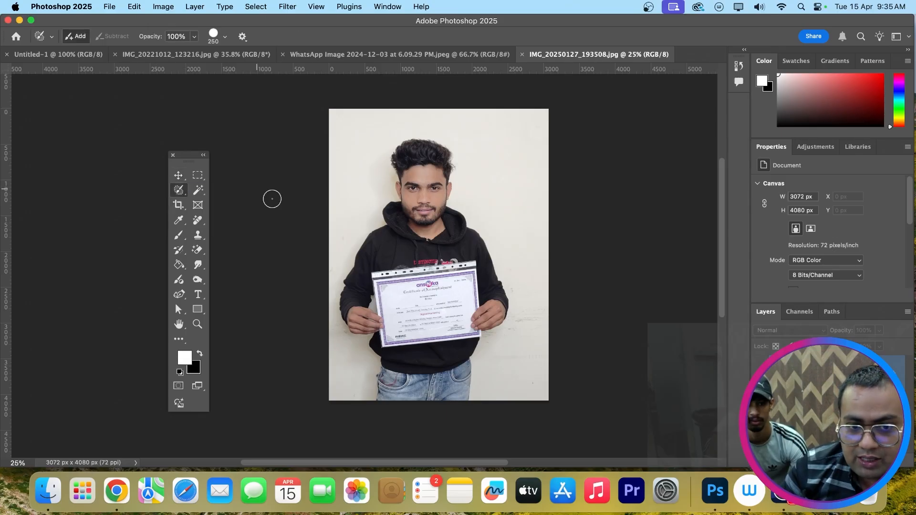
mouse_move(377, 279)
left_mouse_down()
mouse_move(459, 290)
mouse_move(465, 280)
mouse_move(463, 268)
mouse_move(389, 273)
mouse_move(385, 346)
mouse_move(472, 339)
mouse_move(489, 280)
mouse_move(457, 285)
mouse_move(412, 318)
mouse_move(446, 330)
mouse_move(397, 316)
mouse_move(407, 306)
mouse_move(443, 328)
mouse_move(476, 295)
left_mouse_up()
left_click_drag(424, 307, 381, 284)
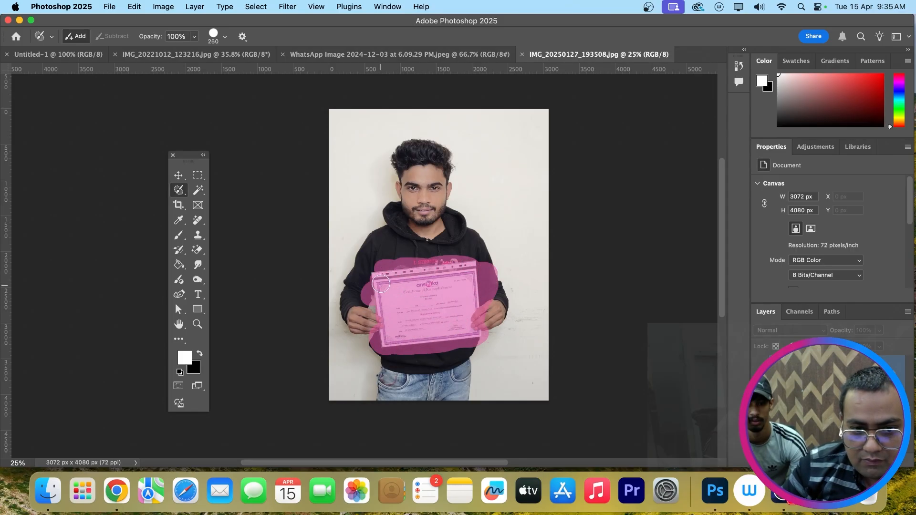
left_click(176, 175)
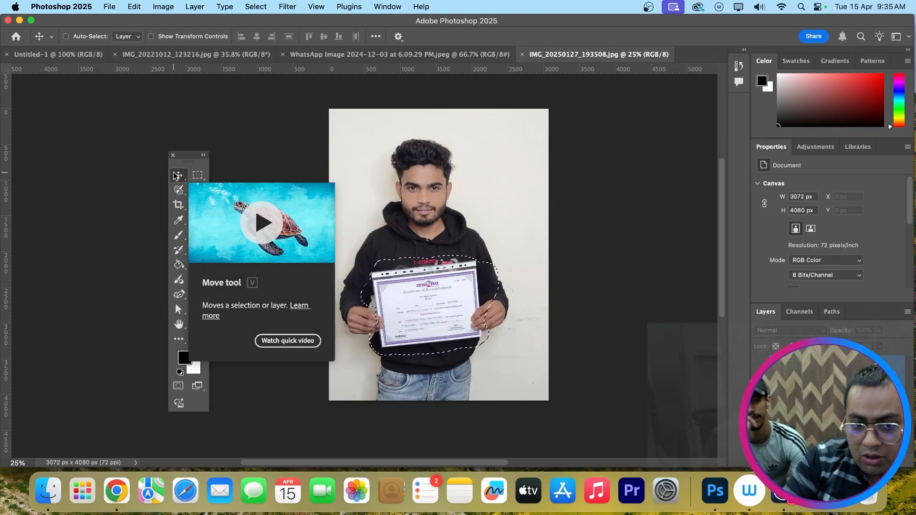
key("super+d")
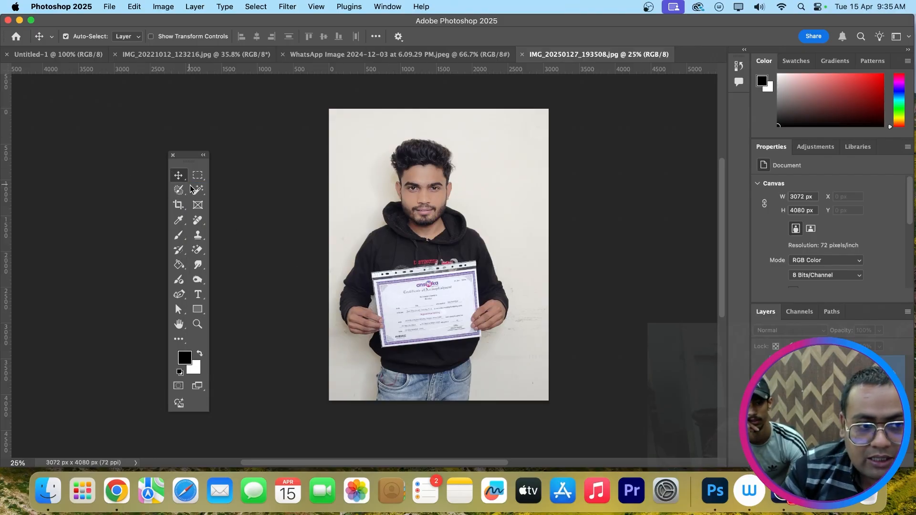
Outline the certificate with the Object Selection tool in Lasso mode to select it, and clear the selection.
left_click(200, 192)
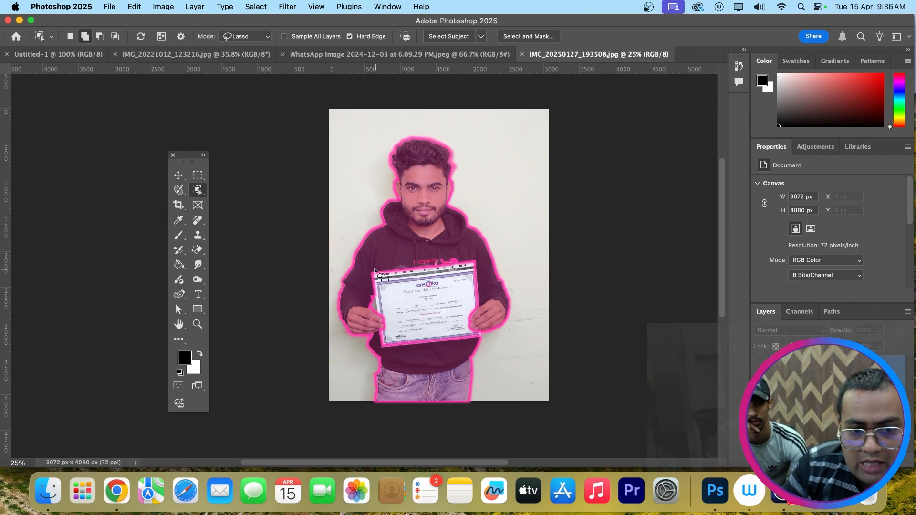
mouse_move(375, 271)
left_mouse_down()
mouse_move(476, 266)
mouse_move(465, 286)
mouse_move(477, 328)
mouse_move(466, 339)
mouse_move(375, 339)
mouse_move(386, 306)
mouse_move(375, 268)
left_mouse_up()
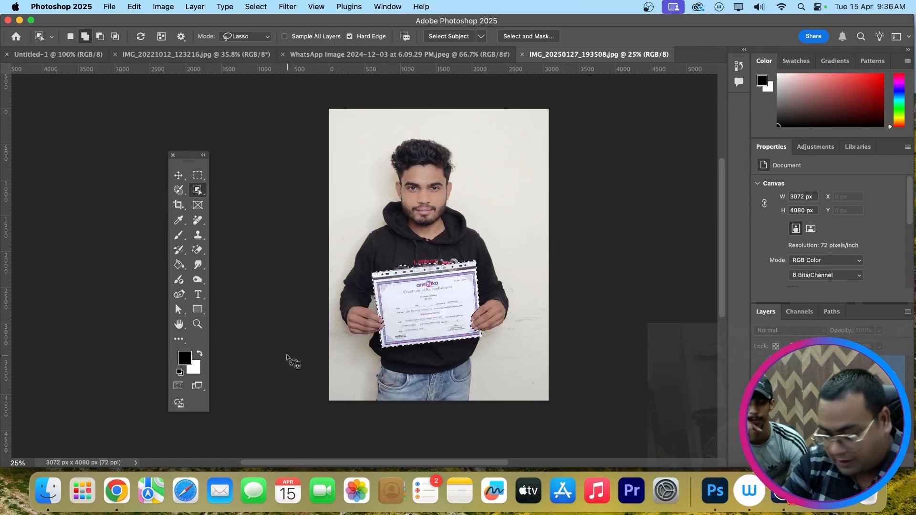
key("super+d")
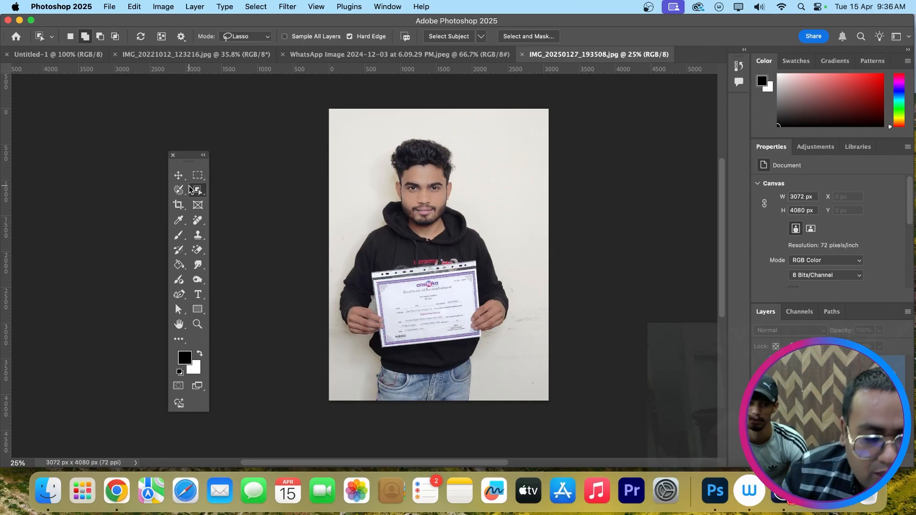
left_click(198, 190)
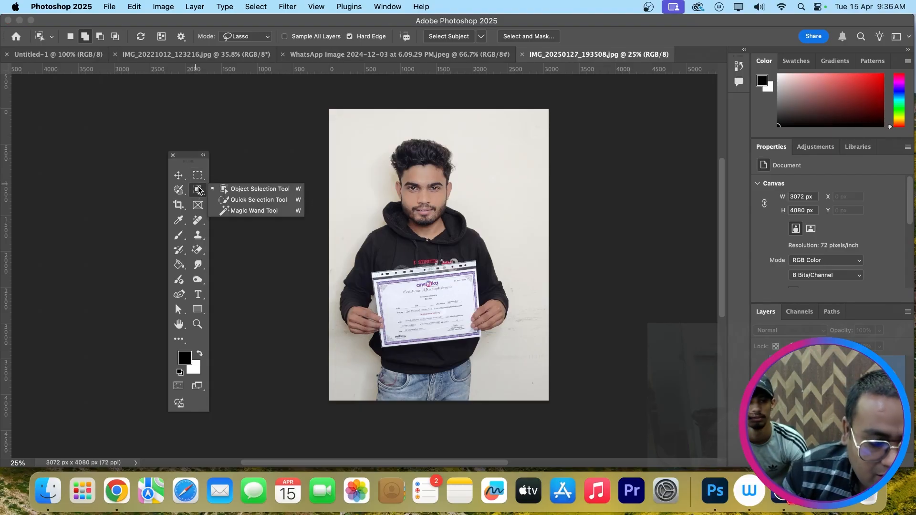
left_click(198, 192)
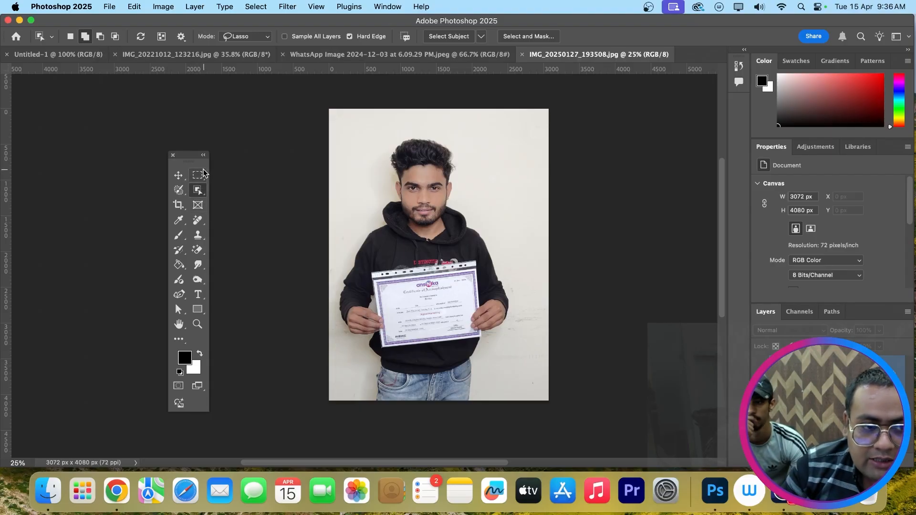
left_click(199, 176)
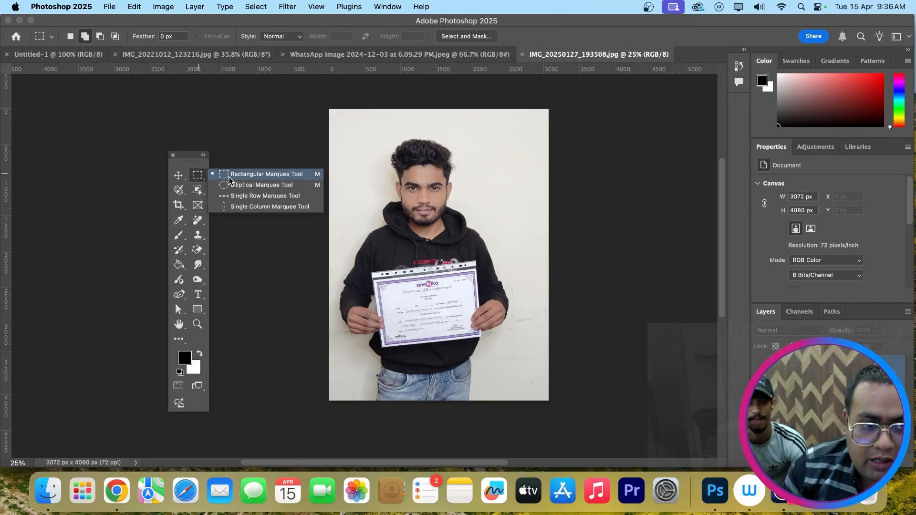
left_click(179, 191)
key("x")
right_click(180, 194)
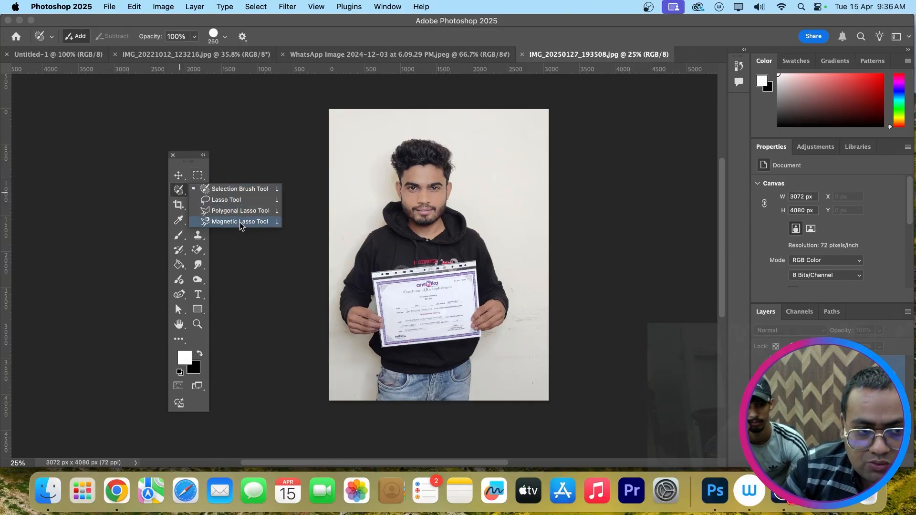
Review the selection mode options of the Rectangular Marquee tool, choosing Subtract from selection, and of the Elliptical Marquee tool.
left_click(177, 194)
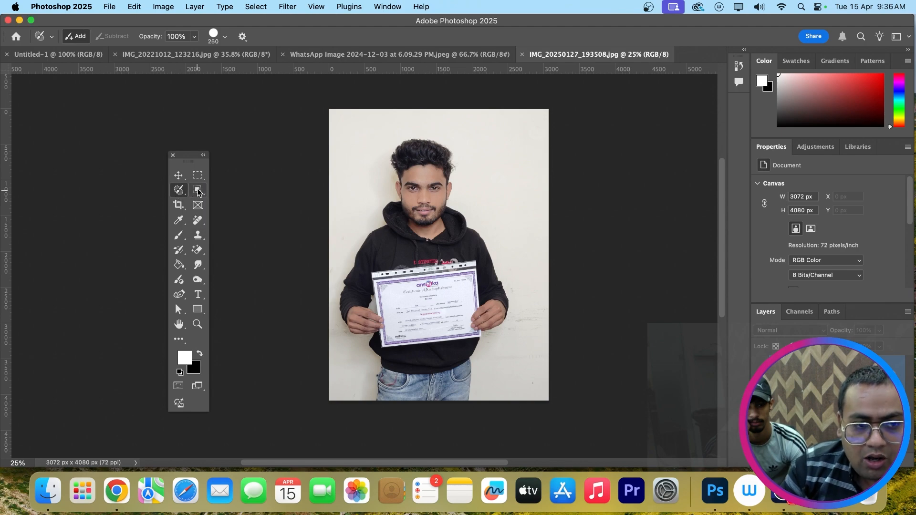
left_click(198, 192)
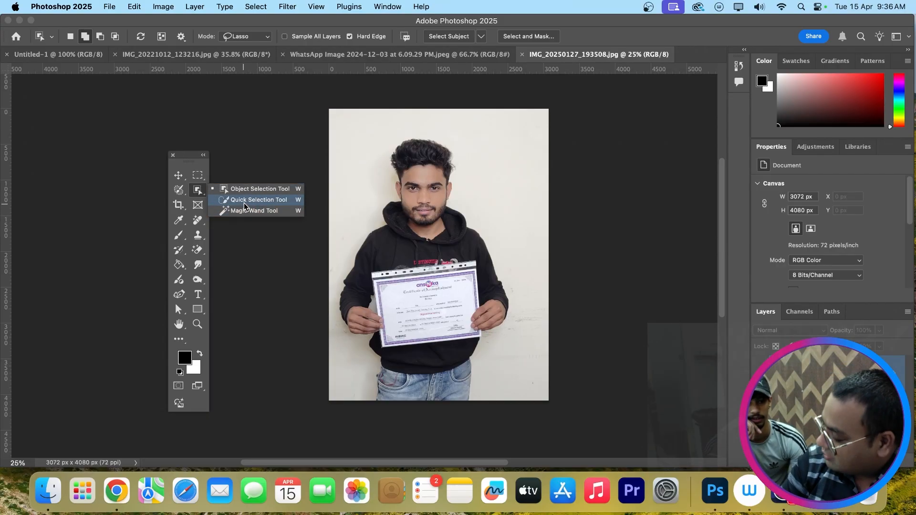
left_click(197, 175)
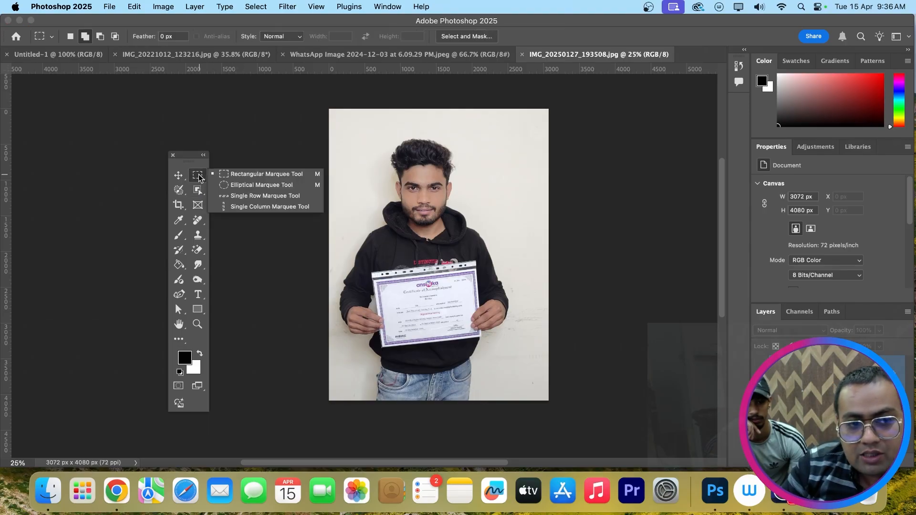
left_click(259, 174)
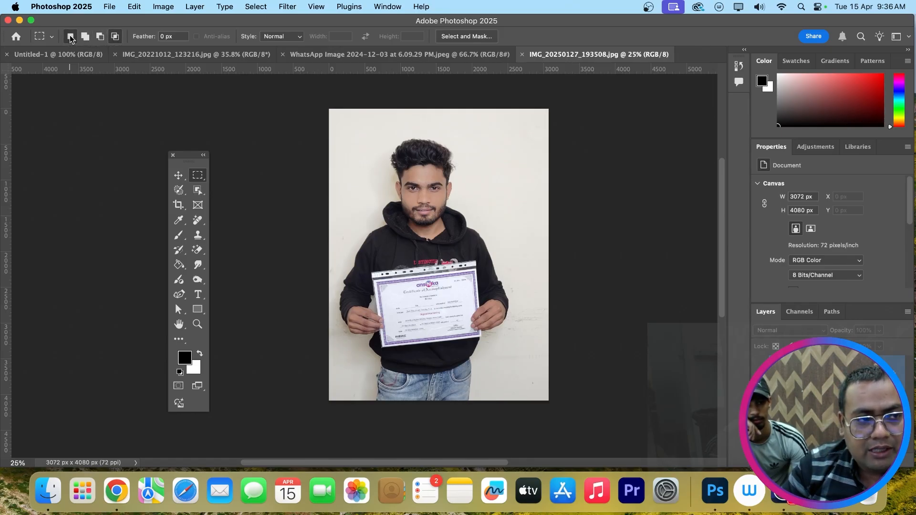
left_click(100, 37)
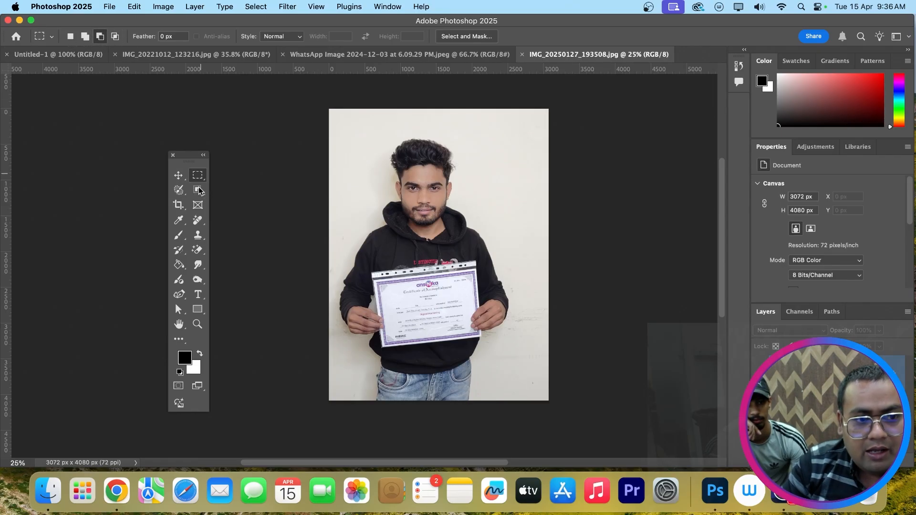
right_click(199, 175)
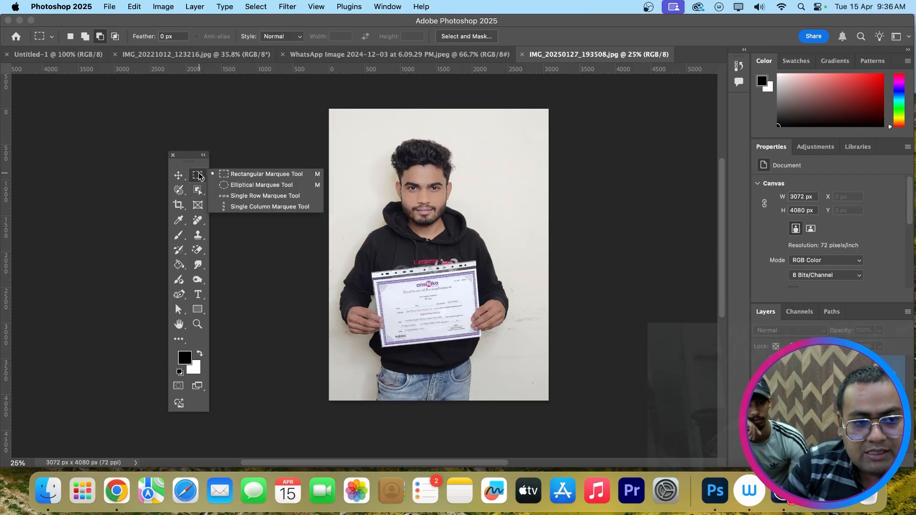
left_click(251, 186)
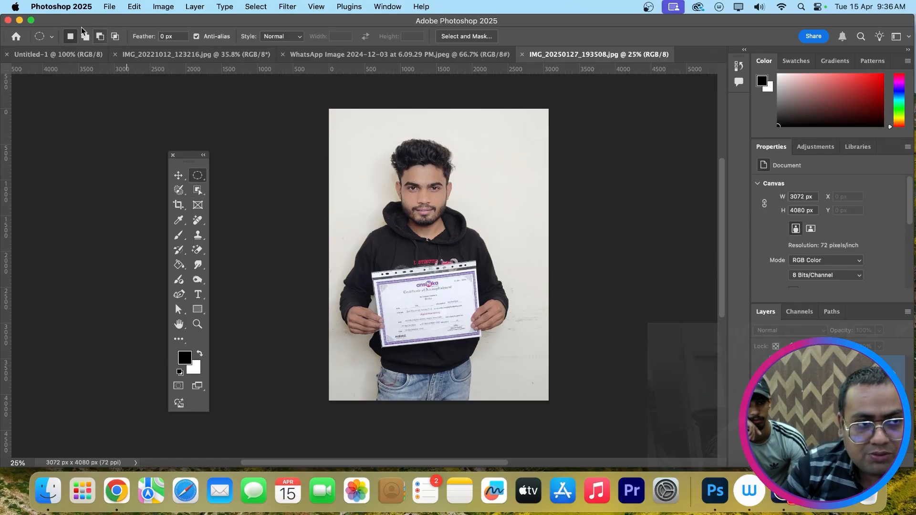
Compare the mode options of the Selection Brush, Lasso, Polygonal Lasso and Magnetic Lasso tools, and return to the Move tool.
left_click(179, 190)
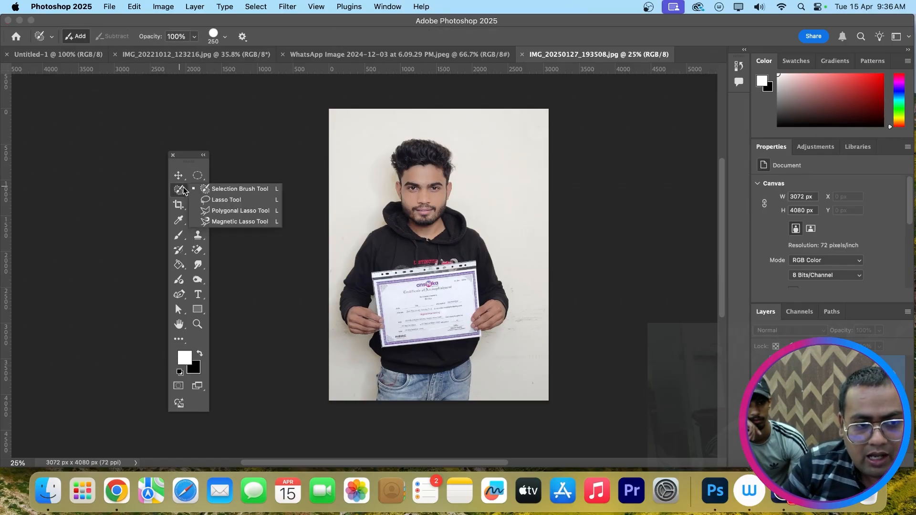
left_click(219, 188)
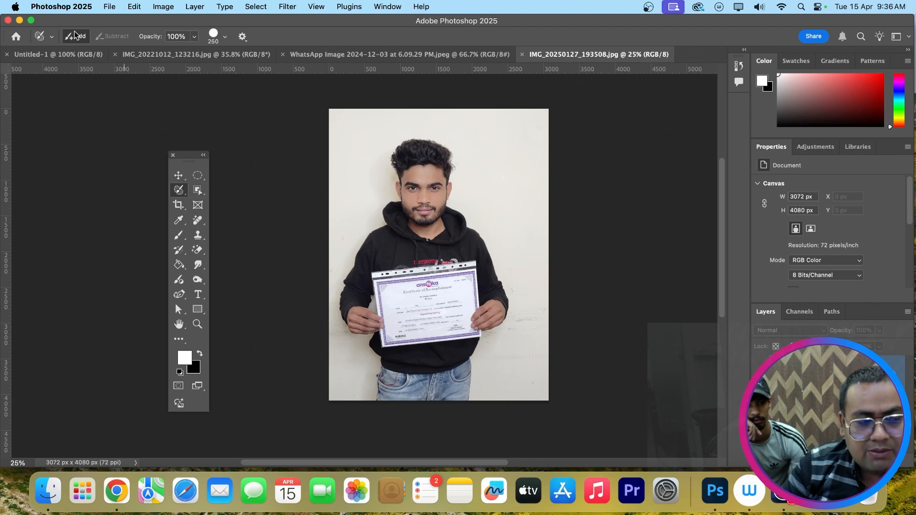
left_click(179, 190)
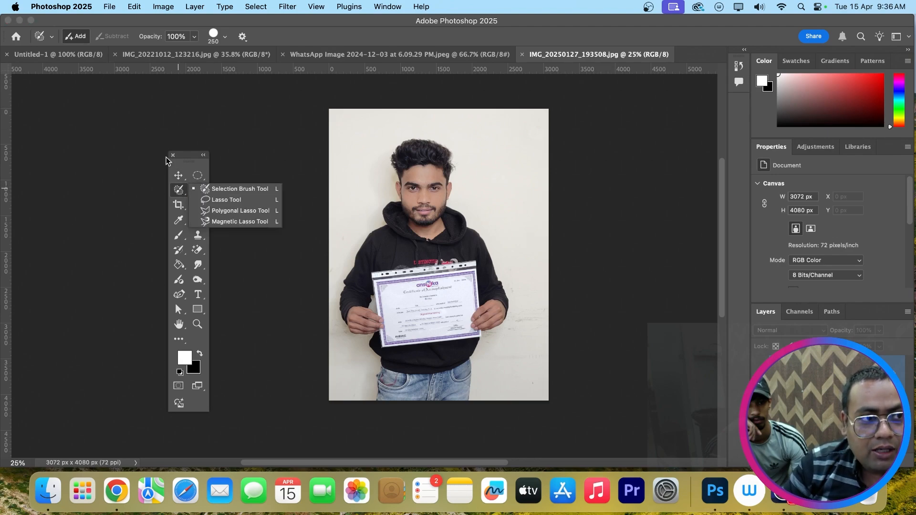
left_click(224, 200)
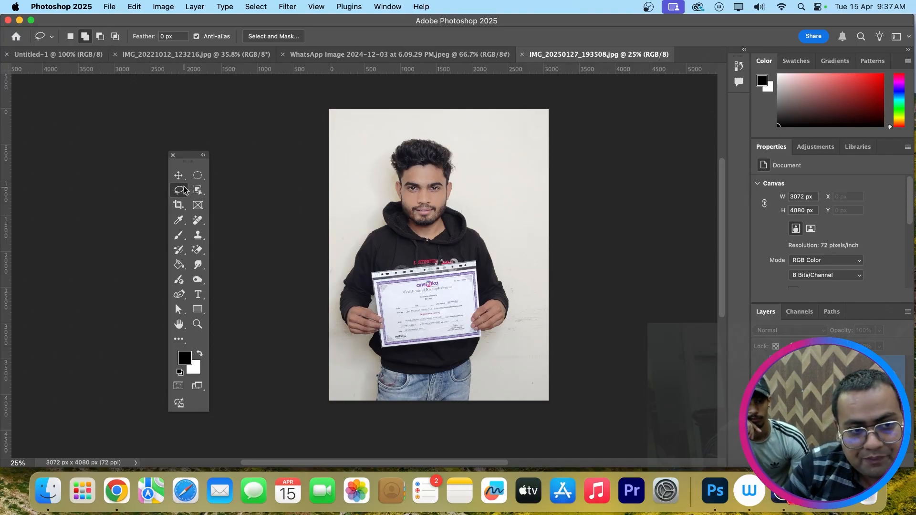
left_click(185, 190)
left_click(233, 210)
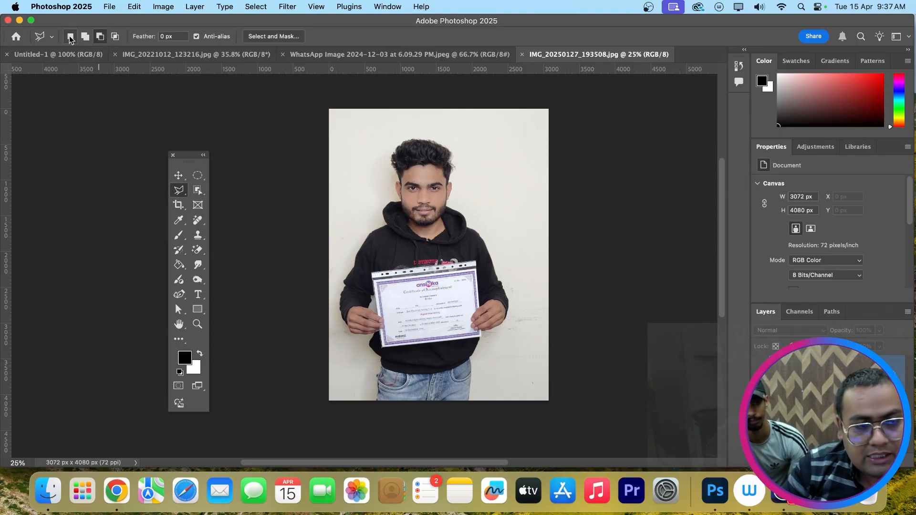
left_click(180, 190)
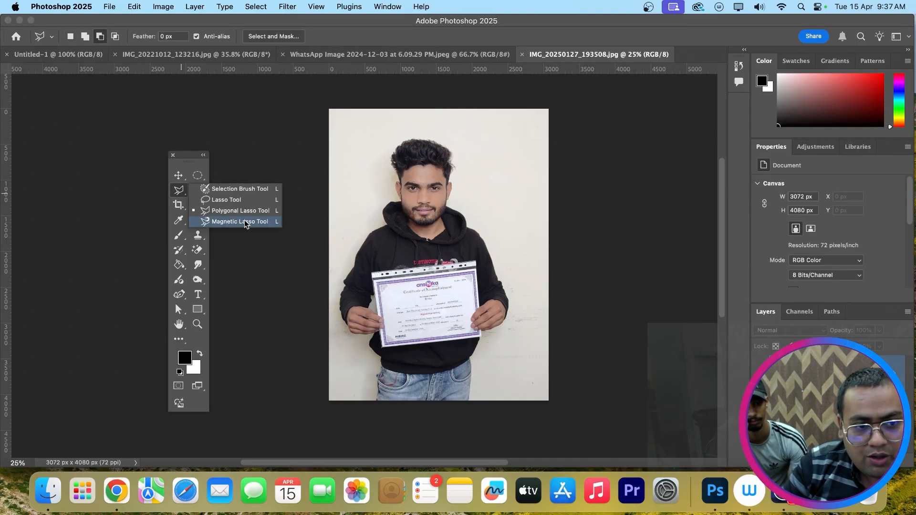
left_click(230, 222)
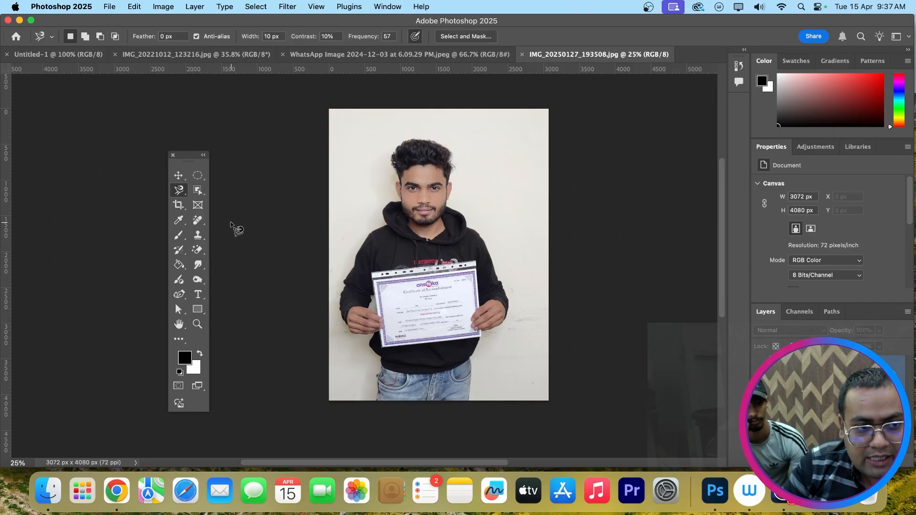
left_click(184, 193)
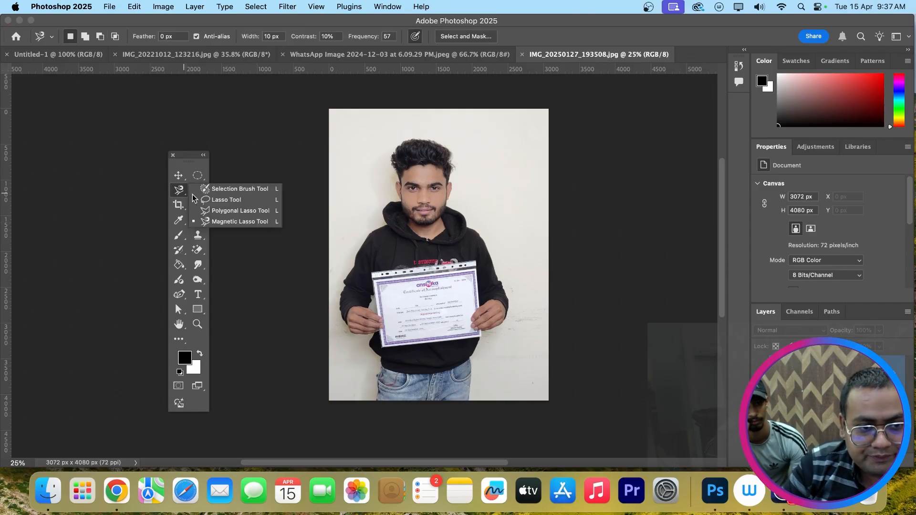
left_click(178, 179)
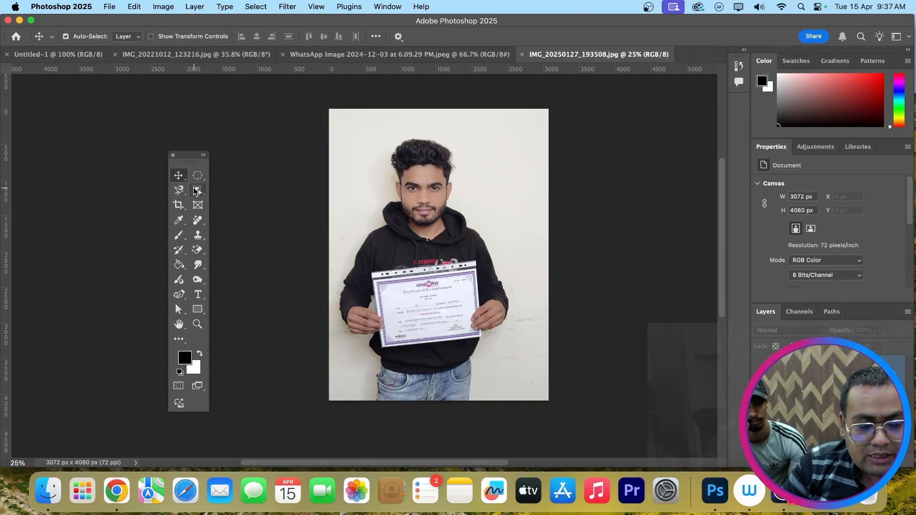
Compare the mode options of the Object Selection, Quick Selection and Magic Wand tools, and return to the Move tool.
left_click(197, 191)
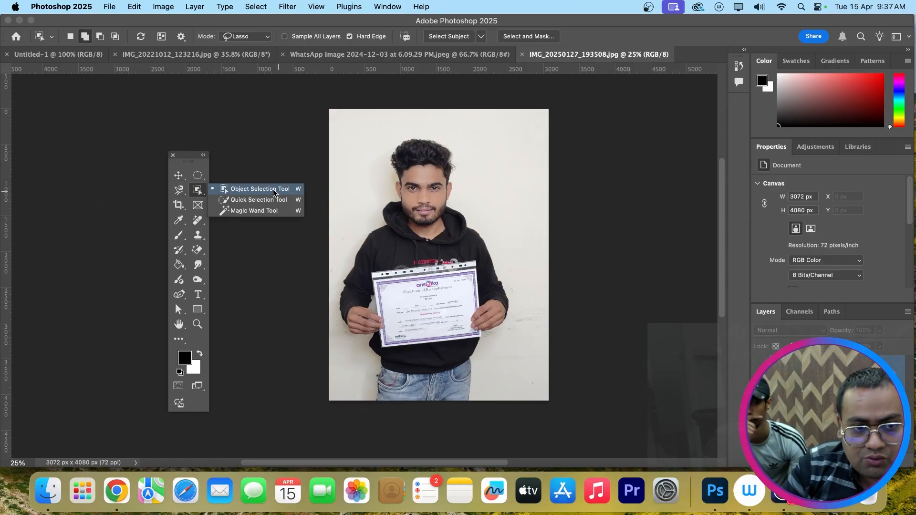
left_click(252, 200)
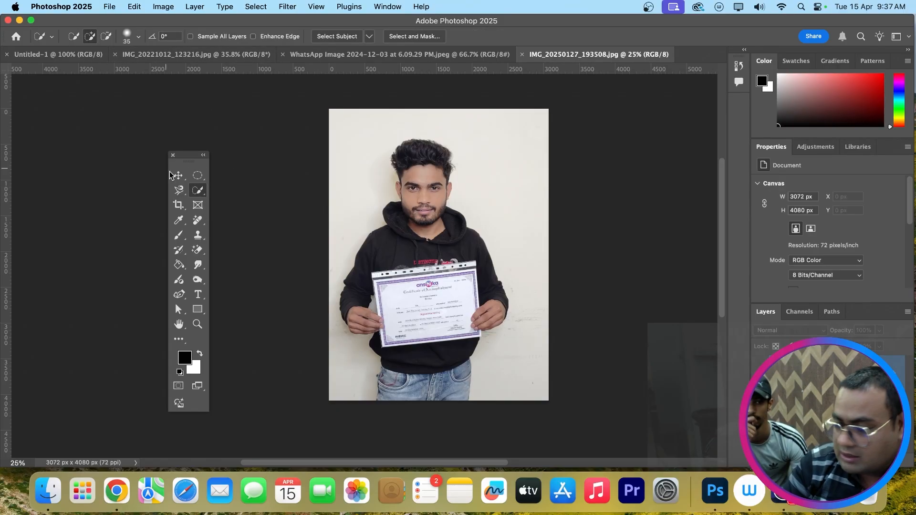
left_click(198, 190)
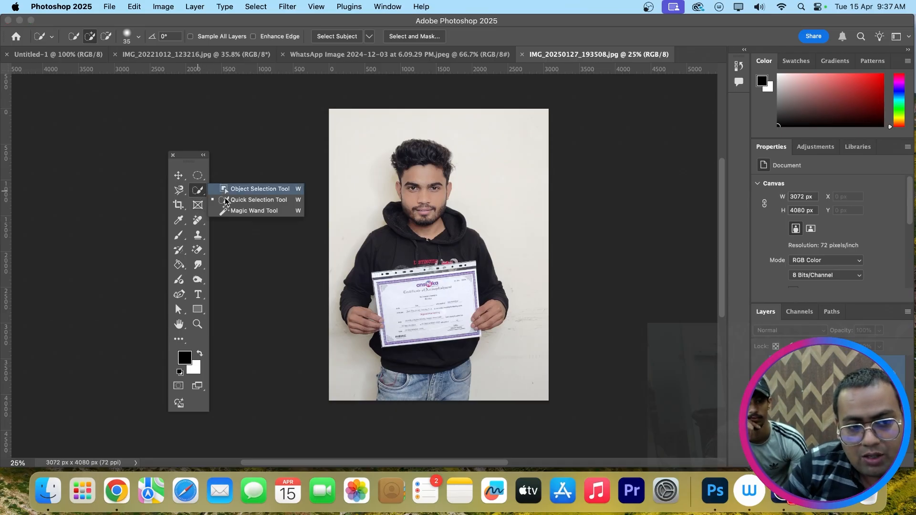
left_click(253, 210)
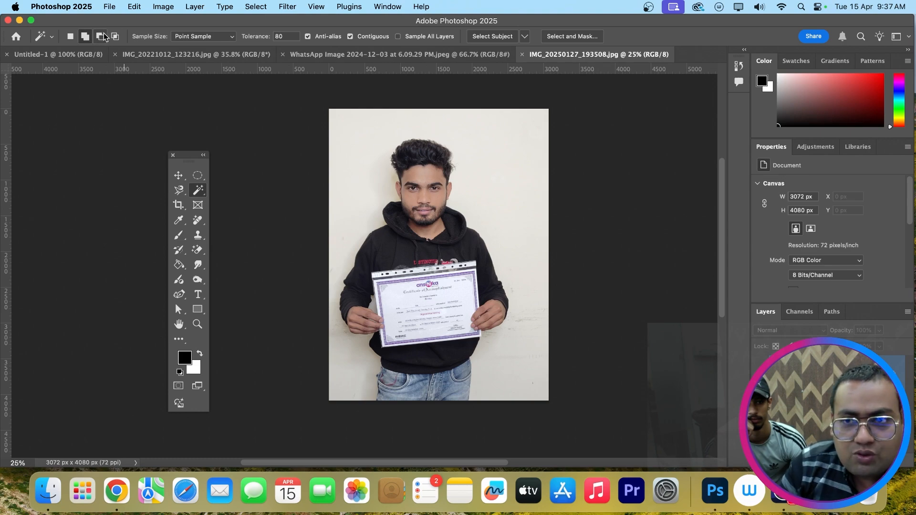
left_click(180, 175)
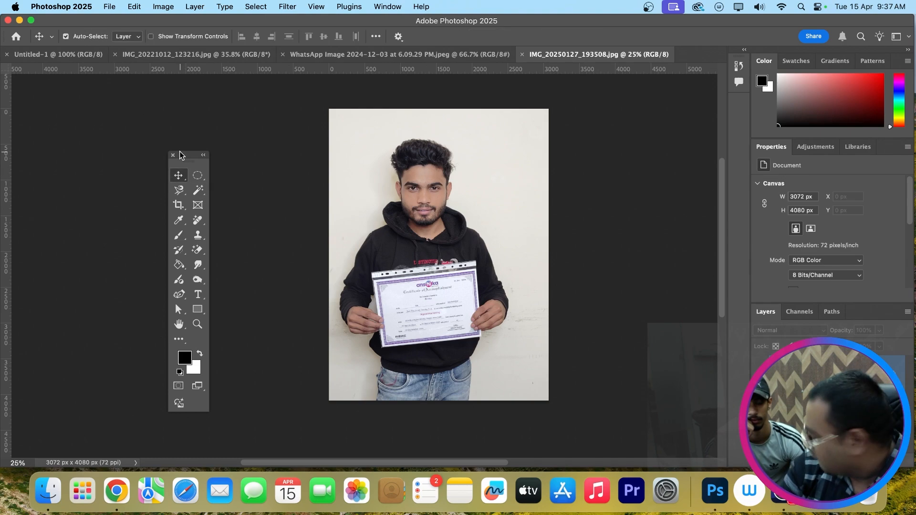
Draw three successive Rectangular Marquee selections on the wall beside the man's head in New selection mode, each replacing the previous one.
left_click(200, 179)
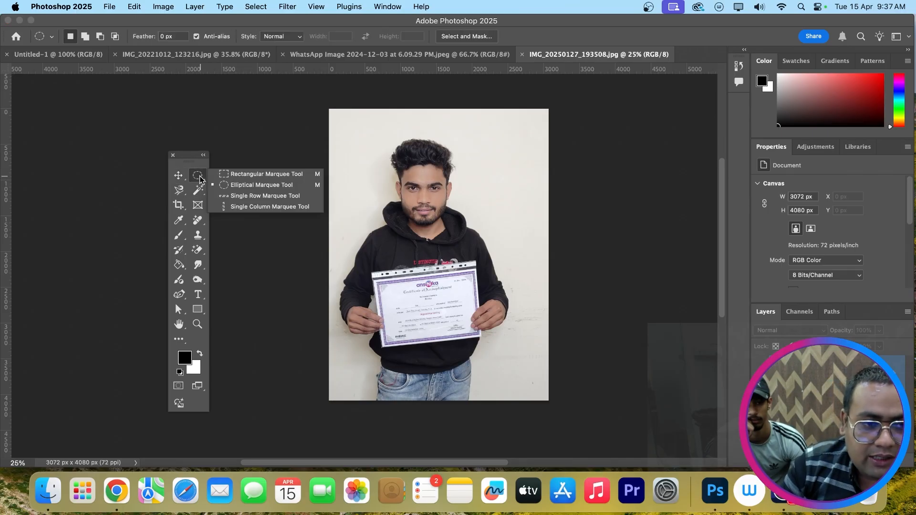
left_click(228, 175)
left_click_drag(467, 133, 505, 217)
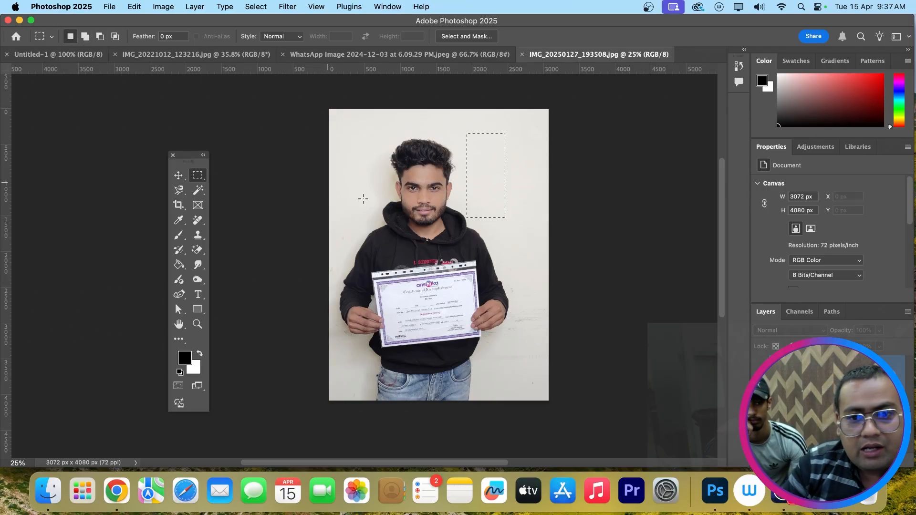
left_click_drag(354, 140, 372, 223)
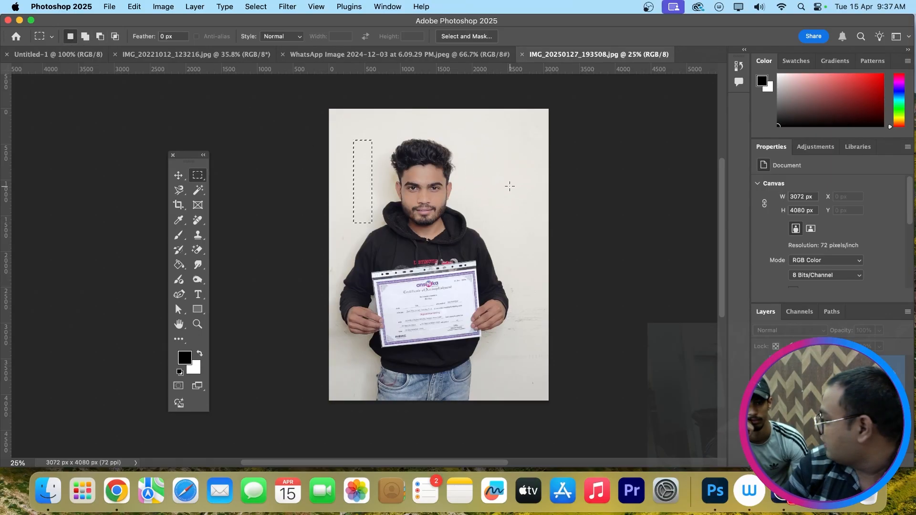
left_click_drag(492, 153, 506, 220)
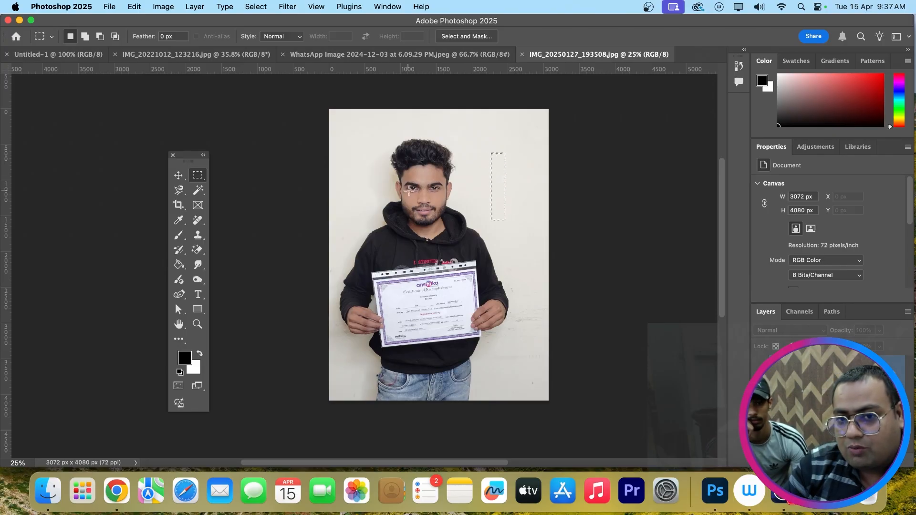
Extend the rectangular selection in Add to selection mode with overlapping rectangles across the man and the wall, and deselect everything.
left_click(86, 37)
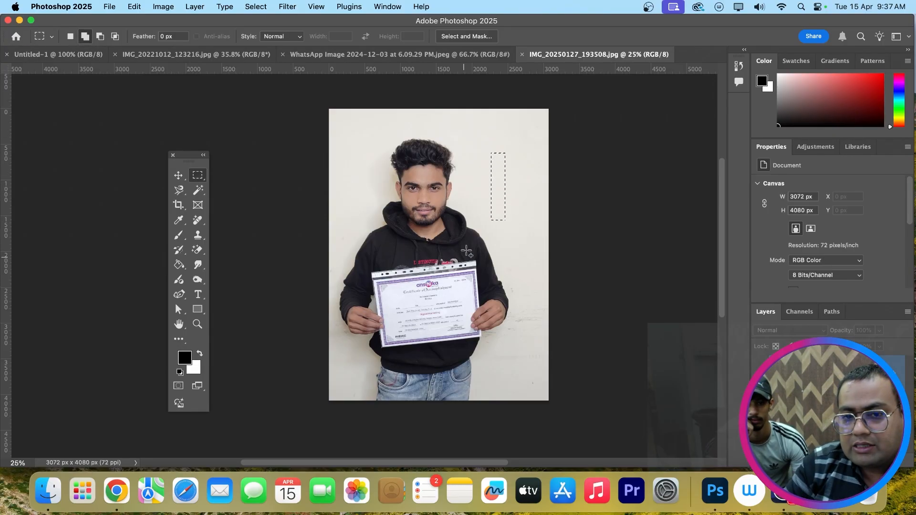
left_click_drag(479, 201, 509, 274)
left_click_drag(474, 231, 500, 324)
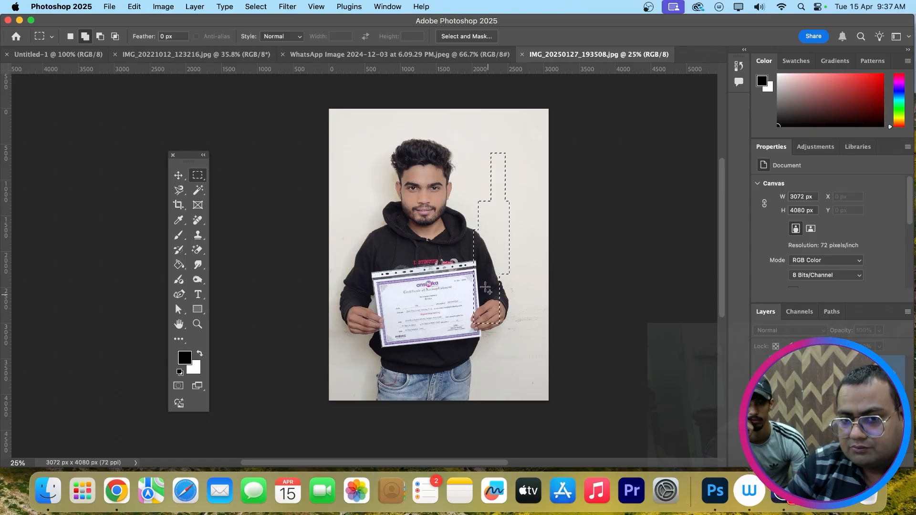
left_click_drag(489, 262, 483, 364)
left_click_drag(485, 310, 522, 401)
left_click_drag(549, 252, 434, 277)
left_click_drag(545, 201, 431, 188)
left_click_drag(516, 149, 434, 139)
left_click(370, 174)
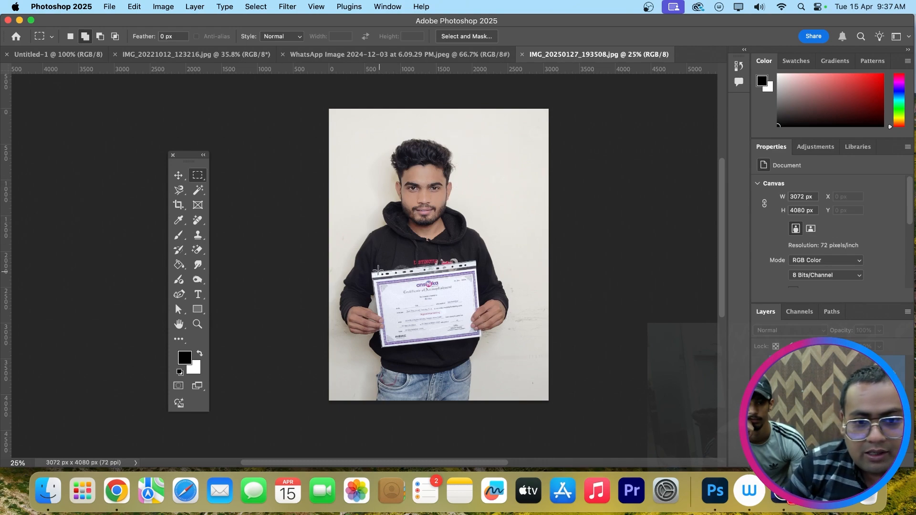
left_click_drag(375, 269, 379, 275)
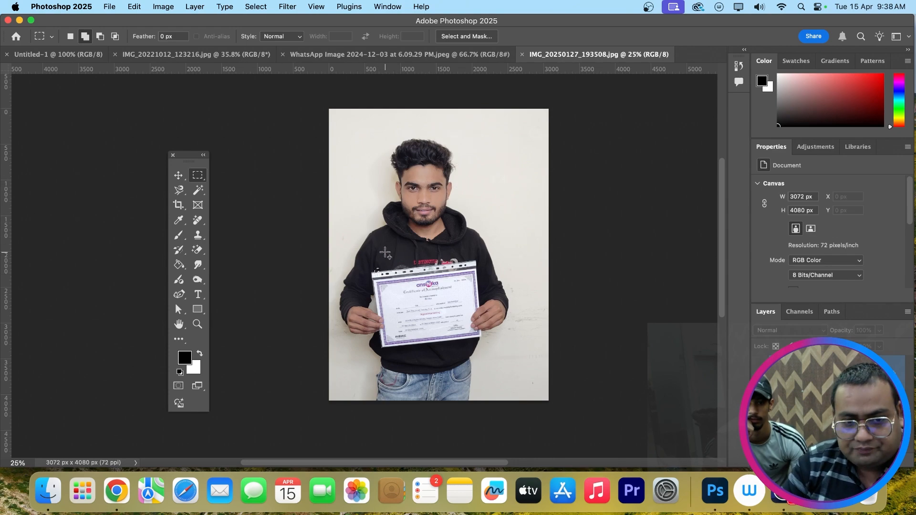
Select the certificate with the Polygonal Lasso tool by outlining its four corners, removing the misplaced corner point along the way.
left_click(179, 191)
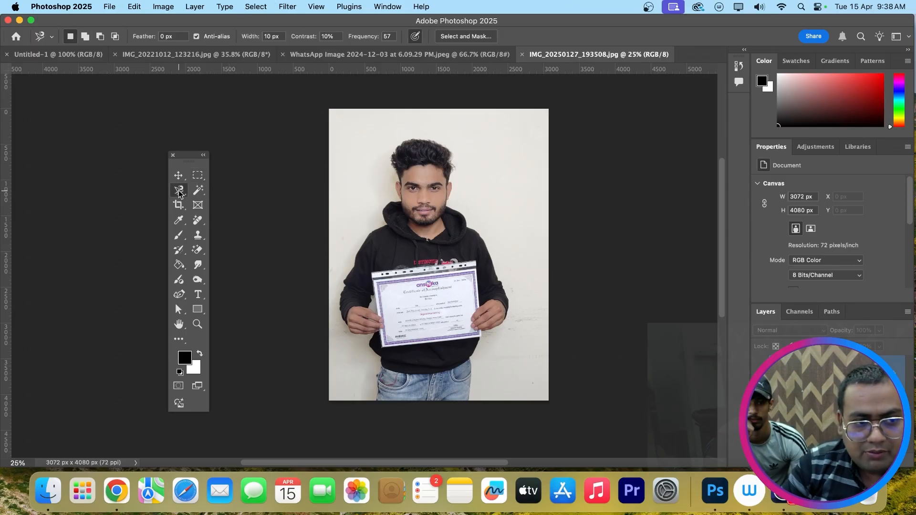
right_click(179, 191)
left_click(229, 212)
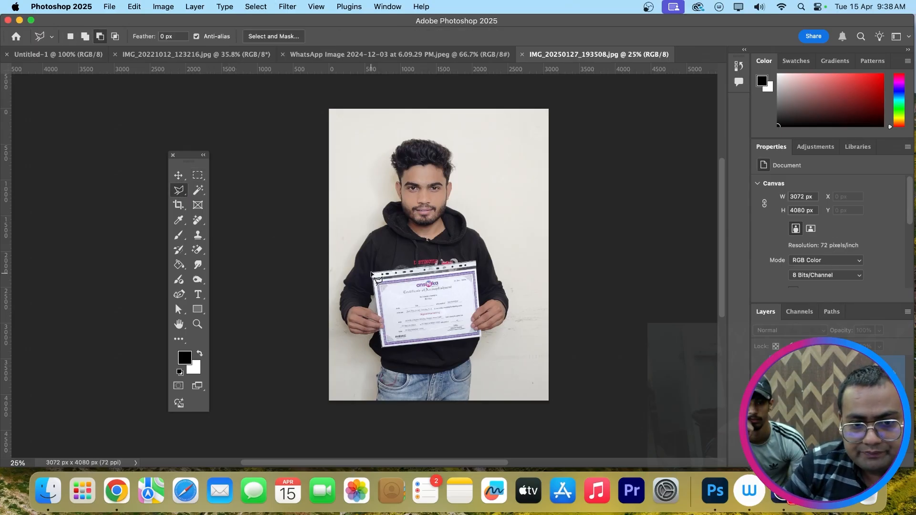
left_click(371, 273)
left_click(476, 261)
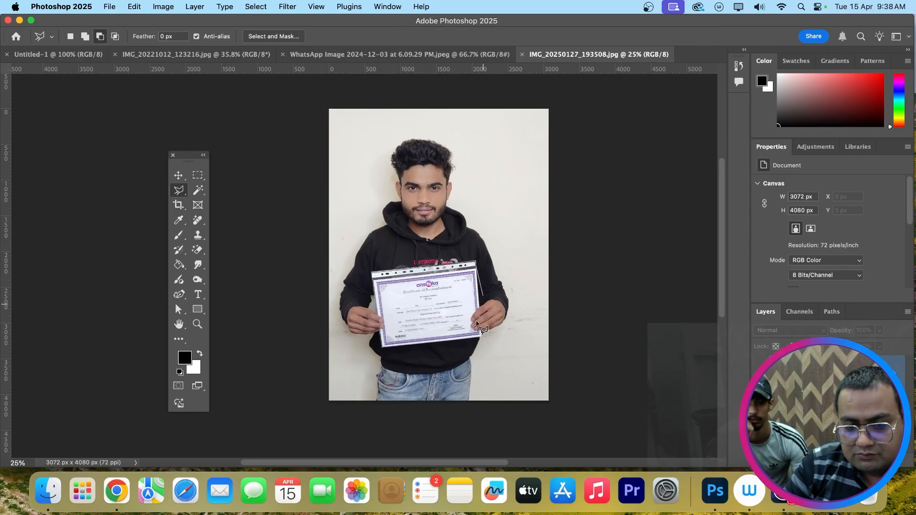
left_click(480, 336)
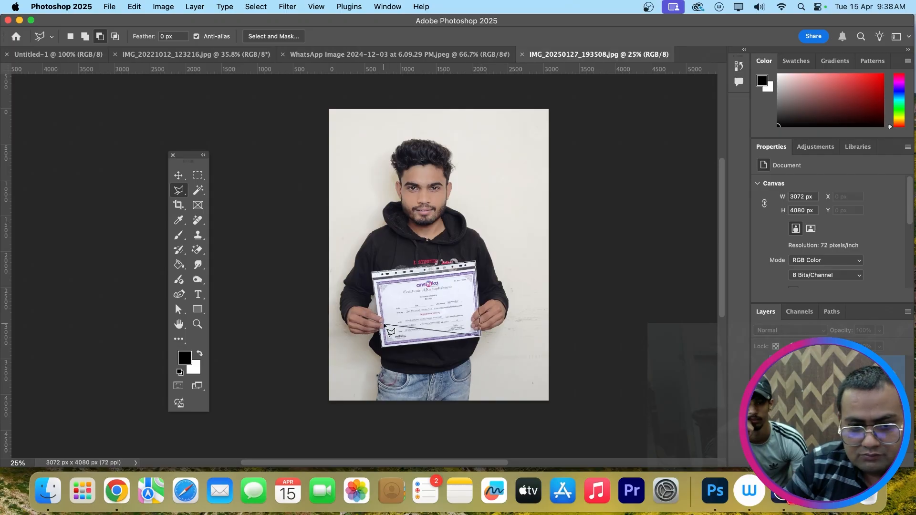
left_click(377, 333)
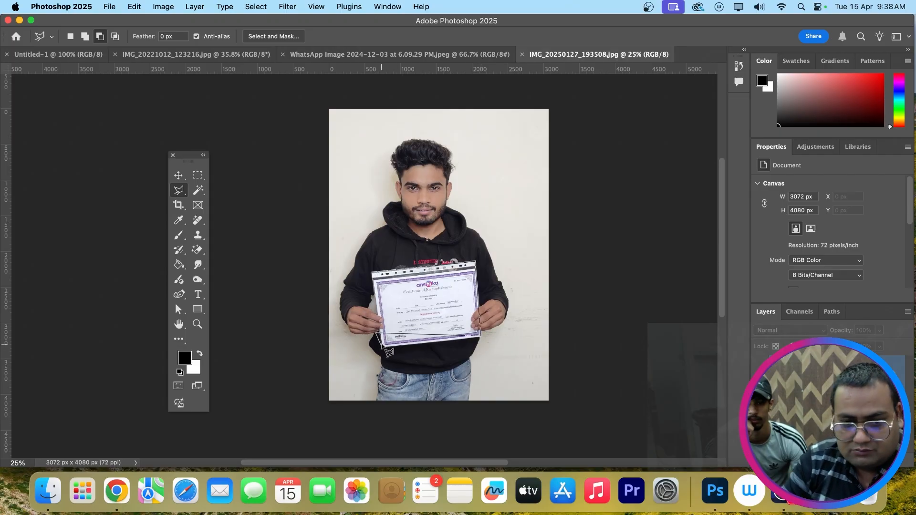
key("BackSpace")
key("BackSpace")
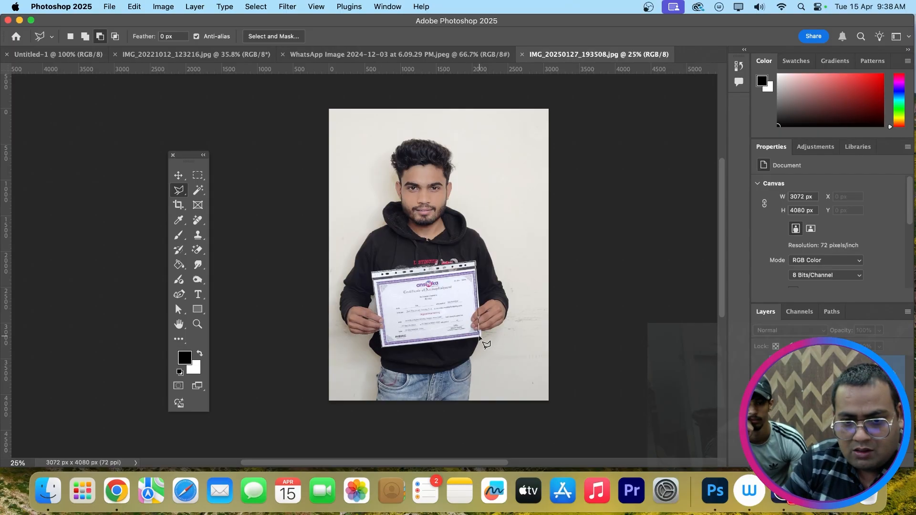
left_click(480, 336)
left_click(381, 346)
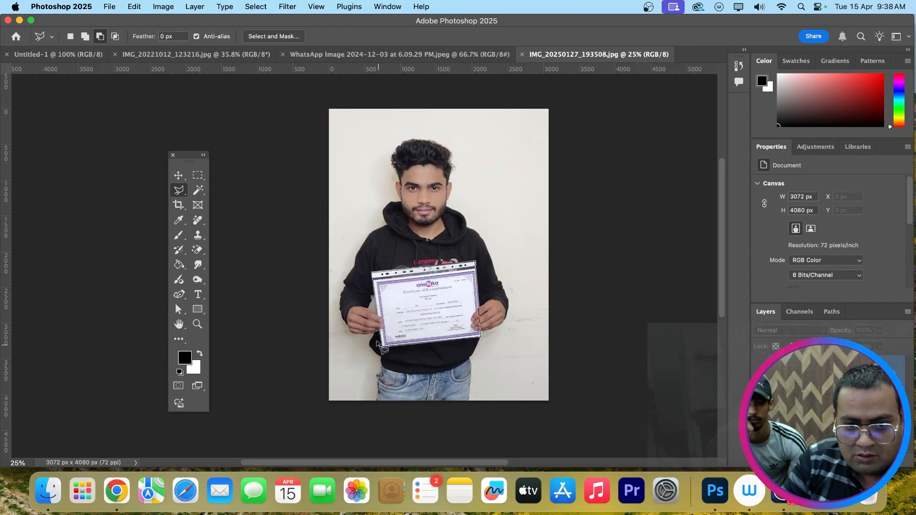
left_click(372, 273)
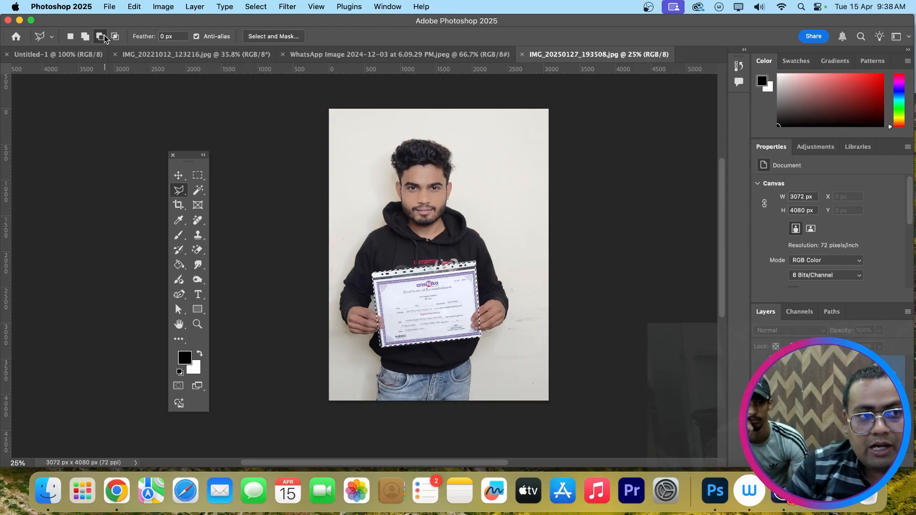
Subtract a small rectangle beside the man's hand from the certificate selection with the Rectangular Marquee tool.
left_click(201, 176)
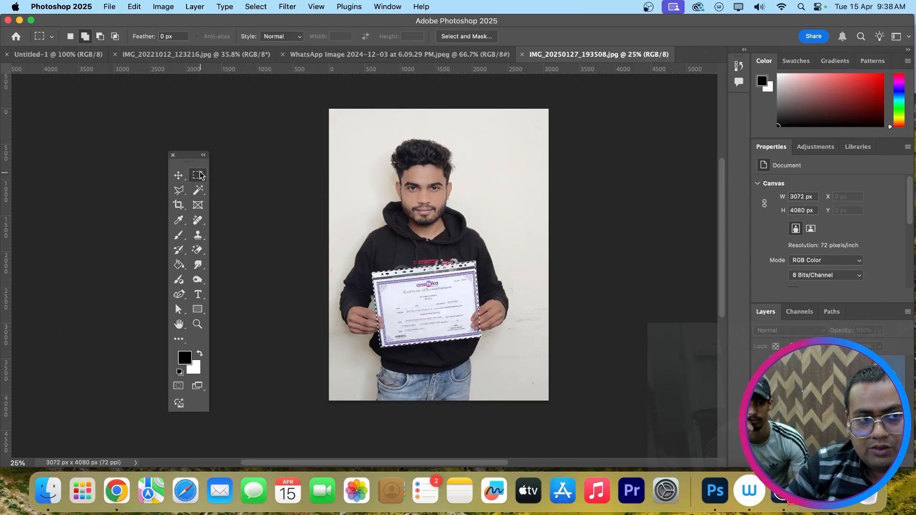
left_click(100, 37)
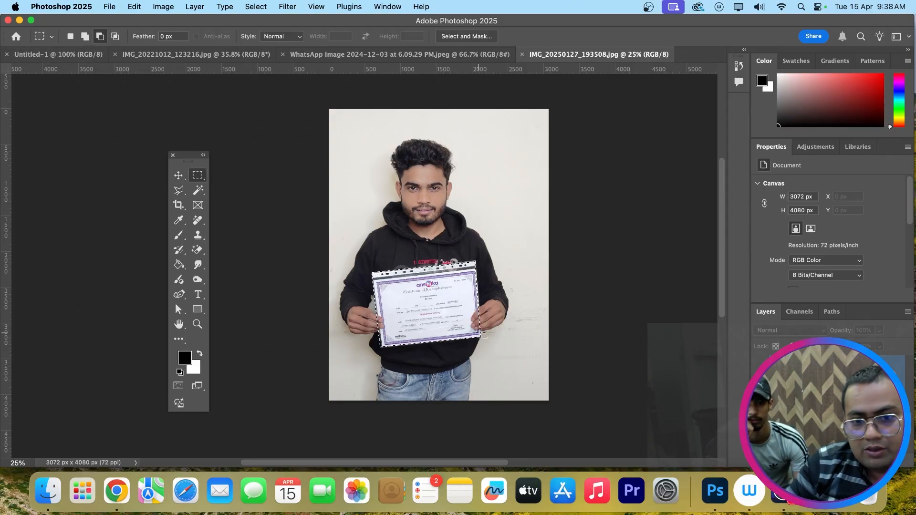
left_click_drag(469, 305, 480, 335)
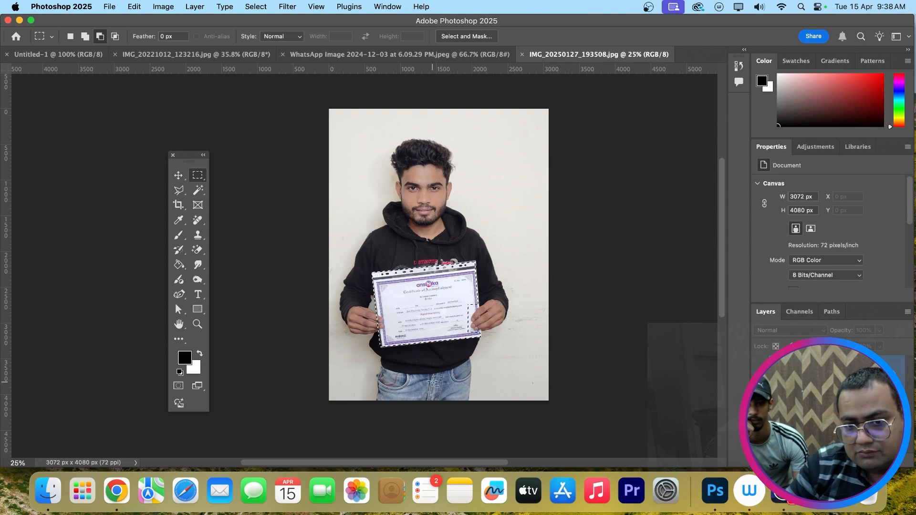
Extend the certificate selection in Add to selection mode with rectangles over the hand and the front of the hoodie.
left_click(85, 37)
left_click_drag(462, 308, 486, 334)
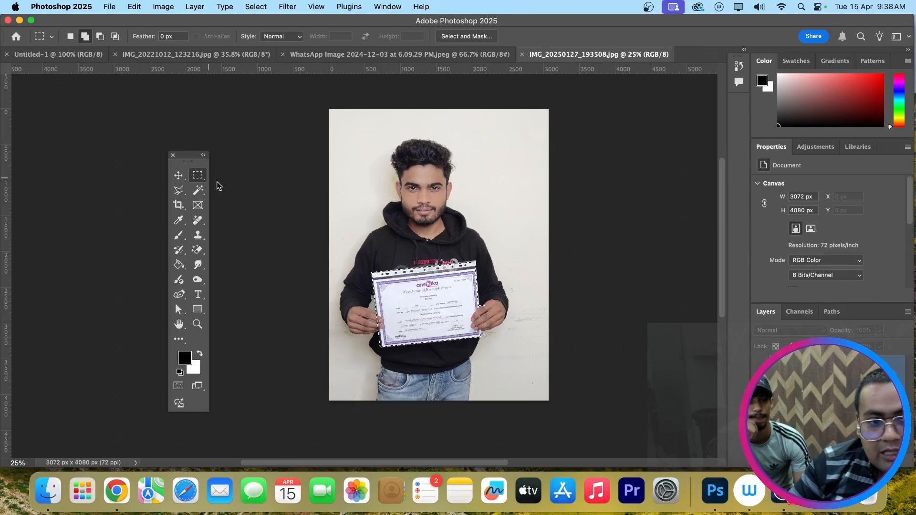
mouse_move(367, 260)
left_mouse_down()
mouse_move(461, 289)
mouse_move(454, 235)
left_mouse_up()
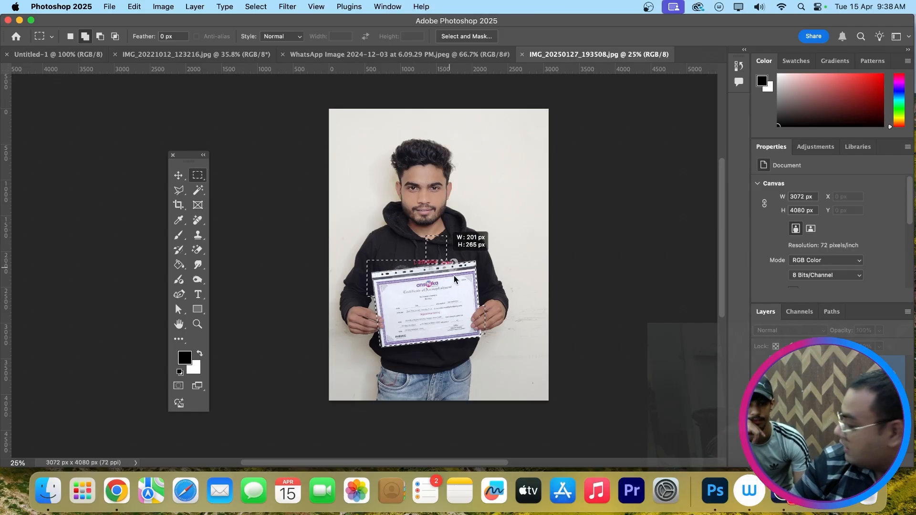
Add a freeform area around the man's chin and chest with the Magnetic Lasso tool, and cancel the stray path.
left_click(178, 190)
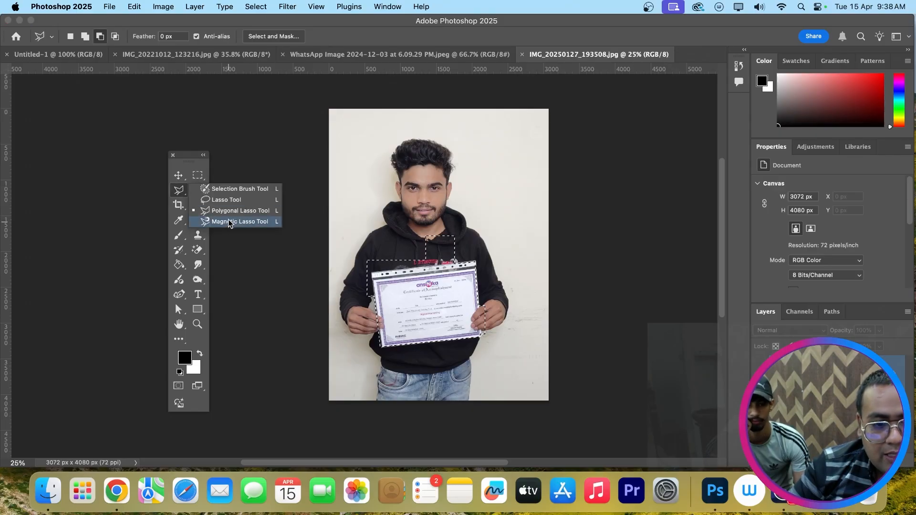
left_click(241, 222)
left_click(100, 37)
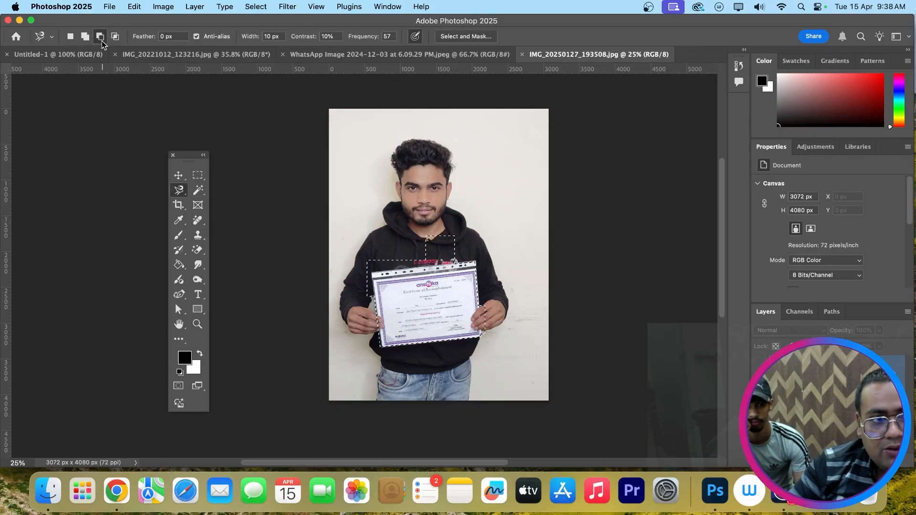
left_click(85, 37)
left_click(379, 292)
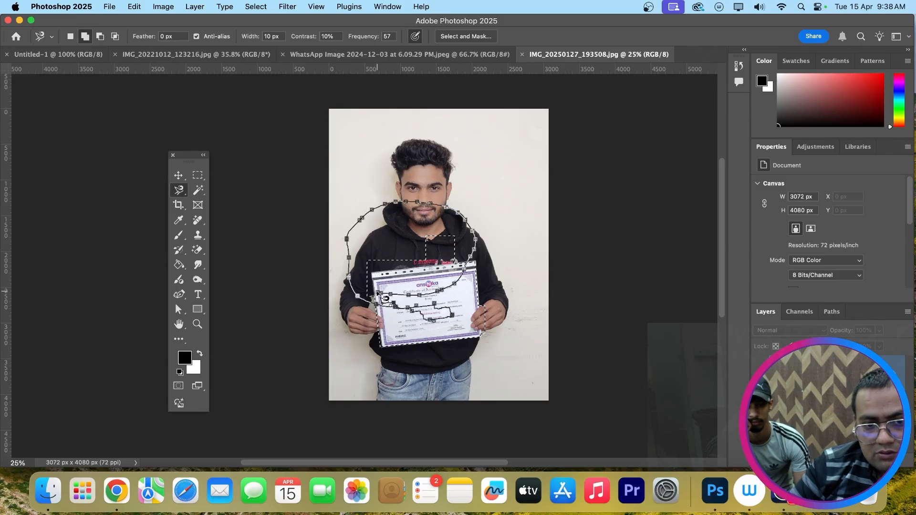
left_click(380, 293)
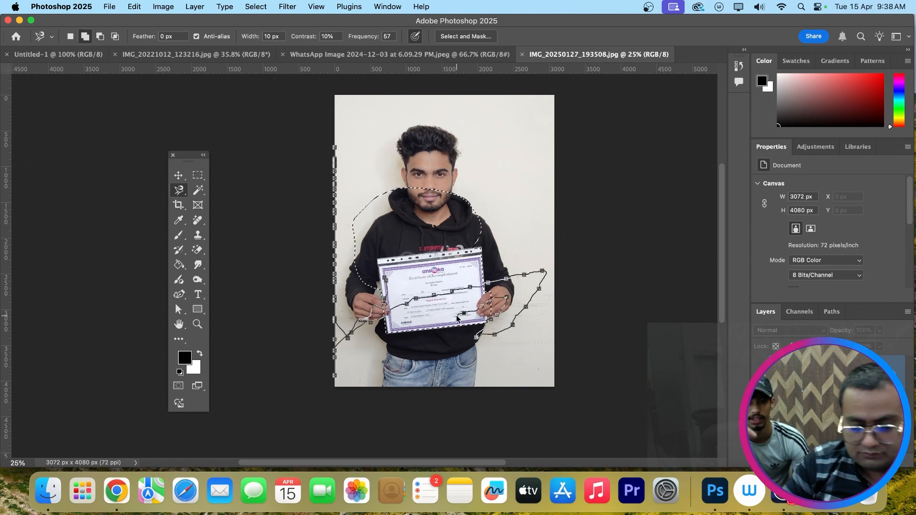
key("Escape")
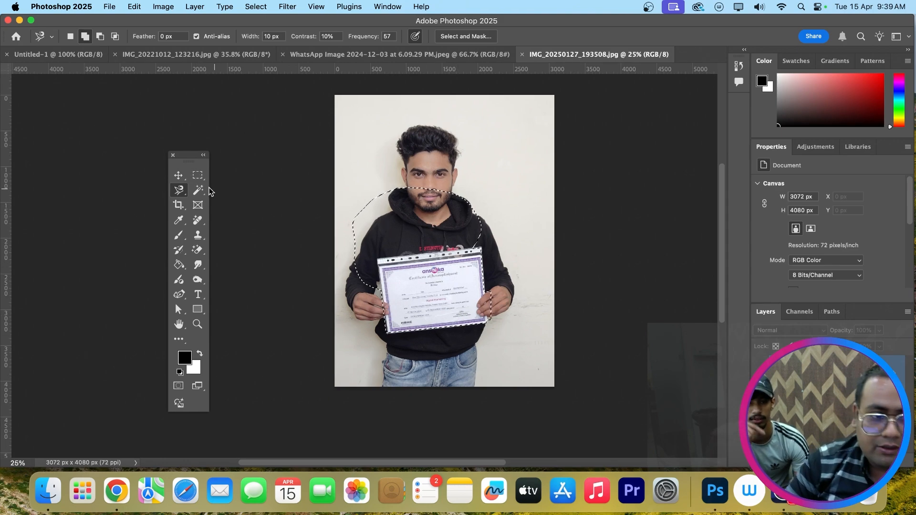
Subtract rectangles above and beside the certificate from the selection with the Rectangular Marquee tool.
left_click(198, 176)
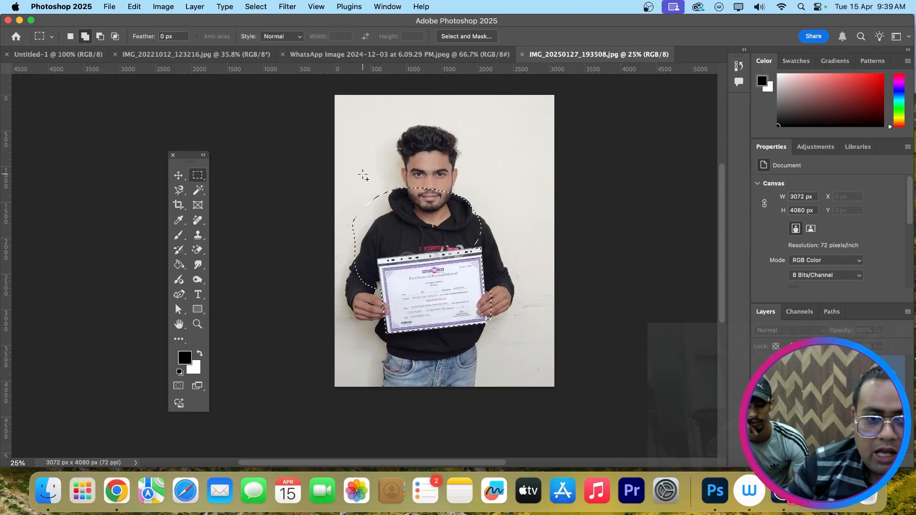
left_click(100, 36)
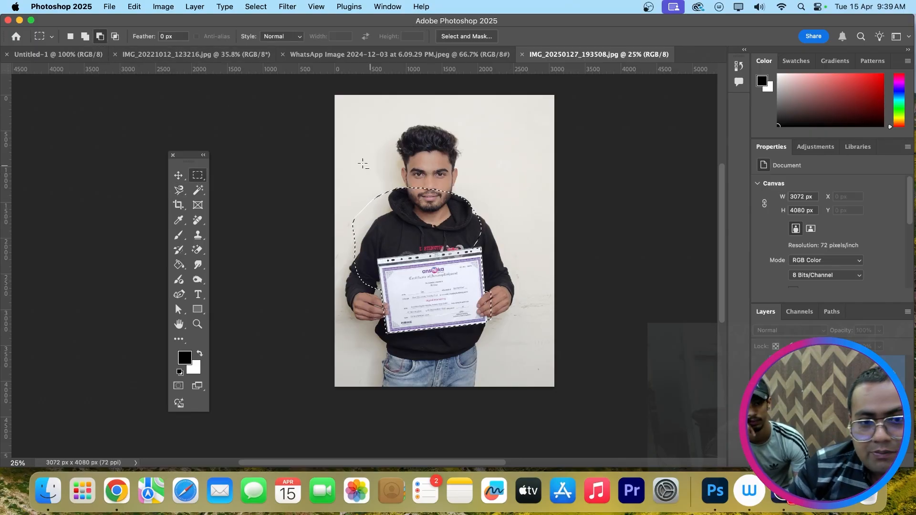
left_click_drag(337, 160, 484, 242)
mouse_move(348, 211)
left_mouse_down()
mouse_move(380, 284)
mouse_move(380, 308)
left_mouse_up()
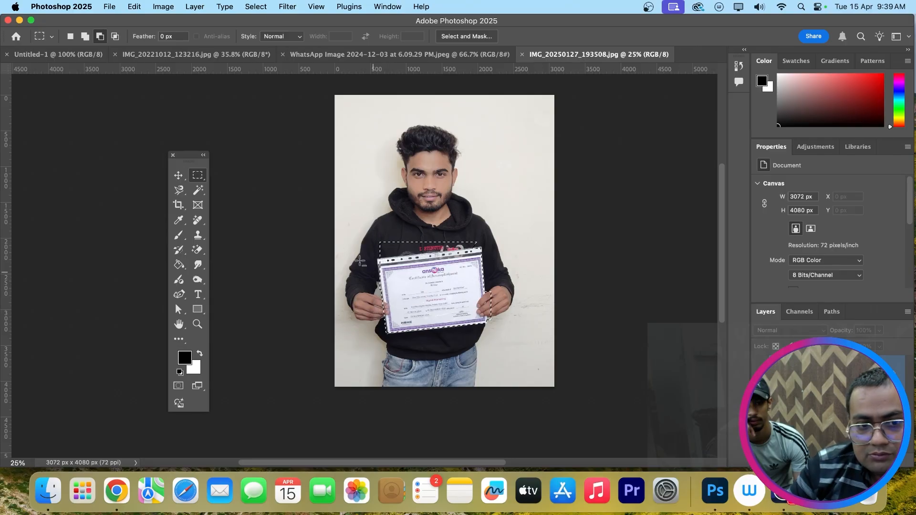
Reduce the selection in Intersect with selection mode using a rectangle across the certificate, and deselect everything.
left_click(115, 36)
left_click_drag(395, 222, 502, 291)
key("super+z")
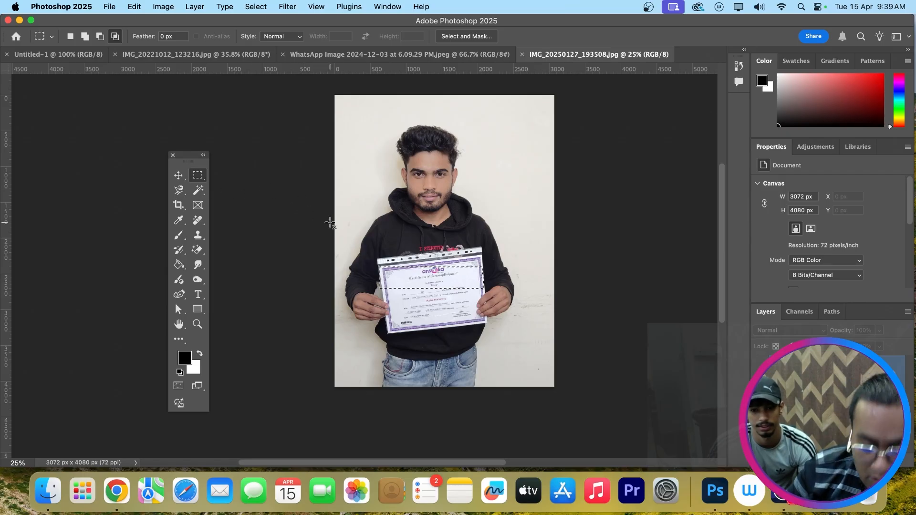
key("super+d")
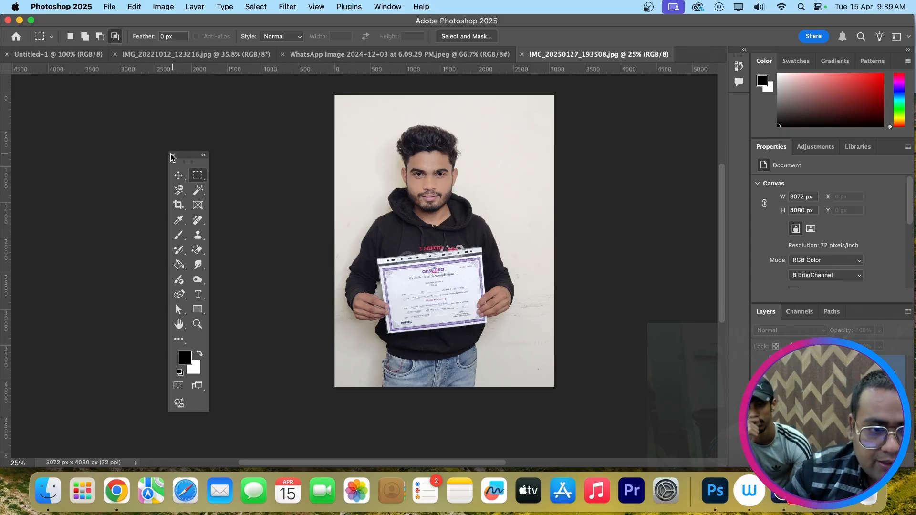
Review the tool variants in the marquee, lasso and Magic Wand groups, with the toolbox moved closer to the photo.
left_click_drag(190, 163, 265, 122)
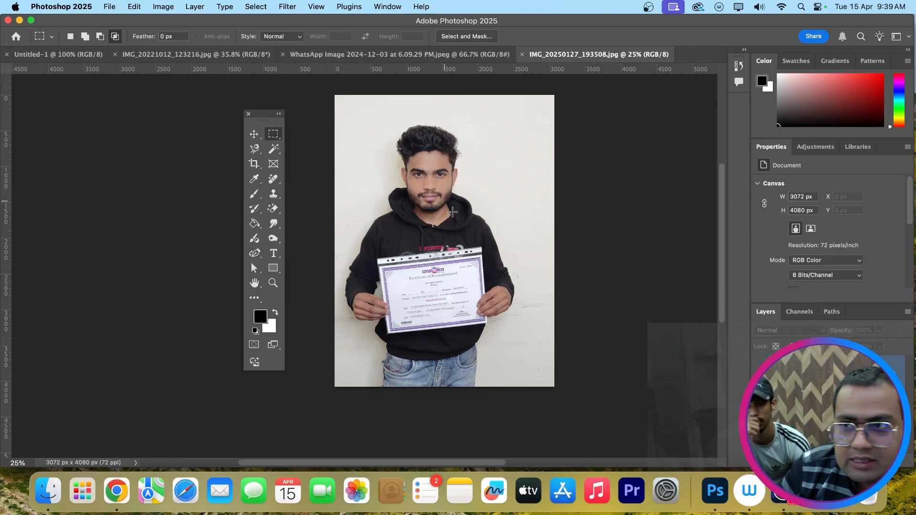
left_click(274, 152)
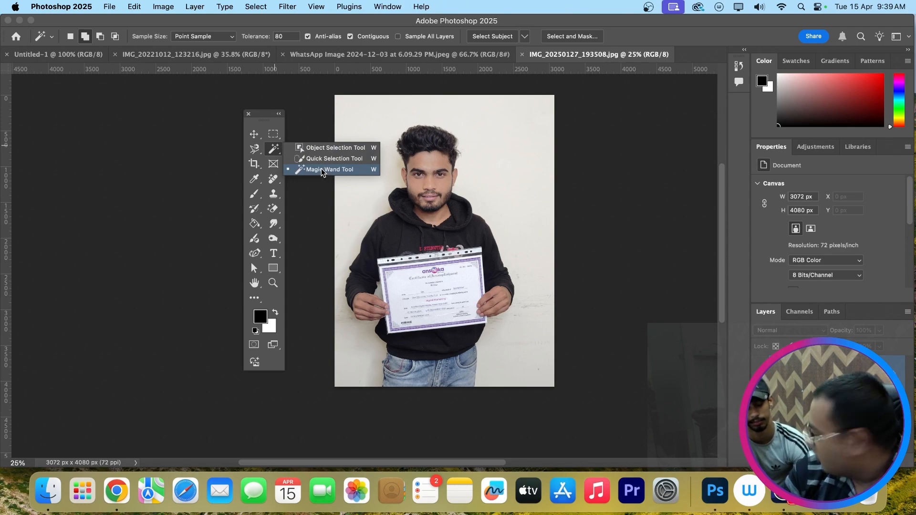
key("m")
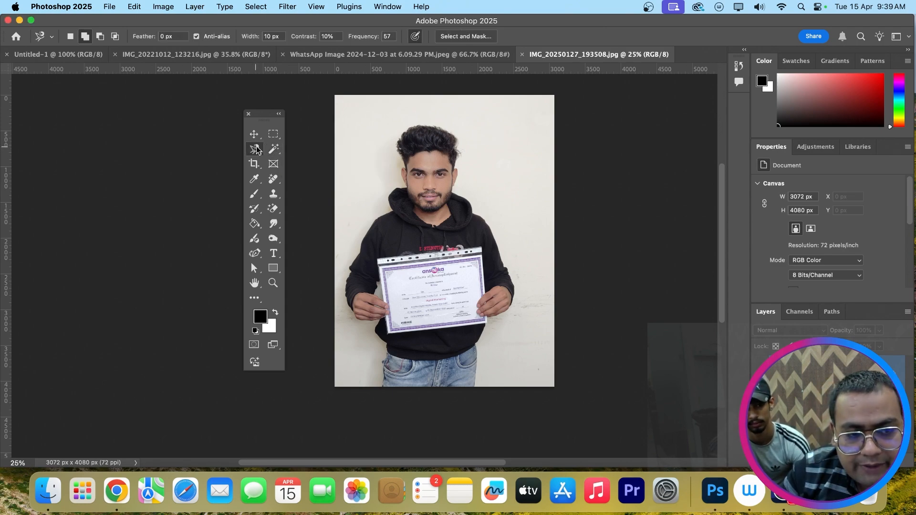
left_click(275, 138)
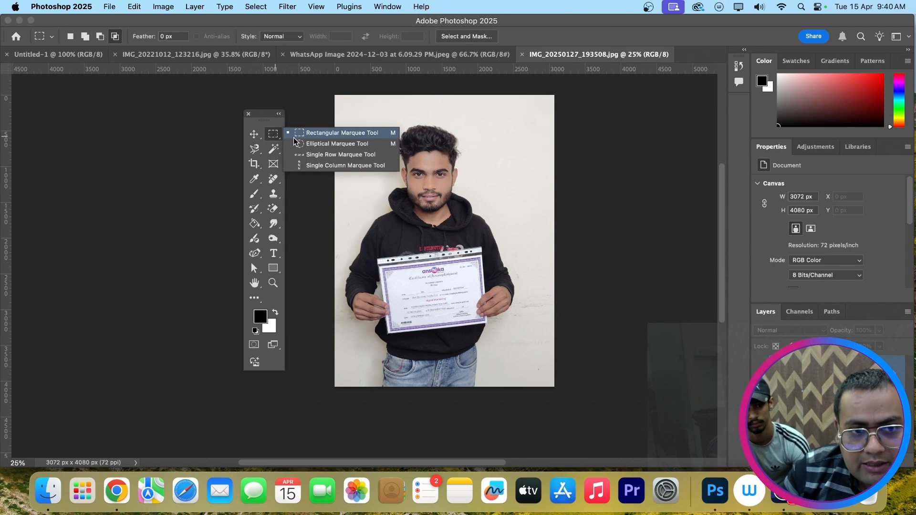
left_click(271, 135)
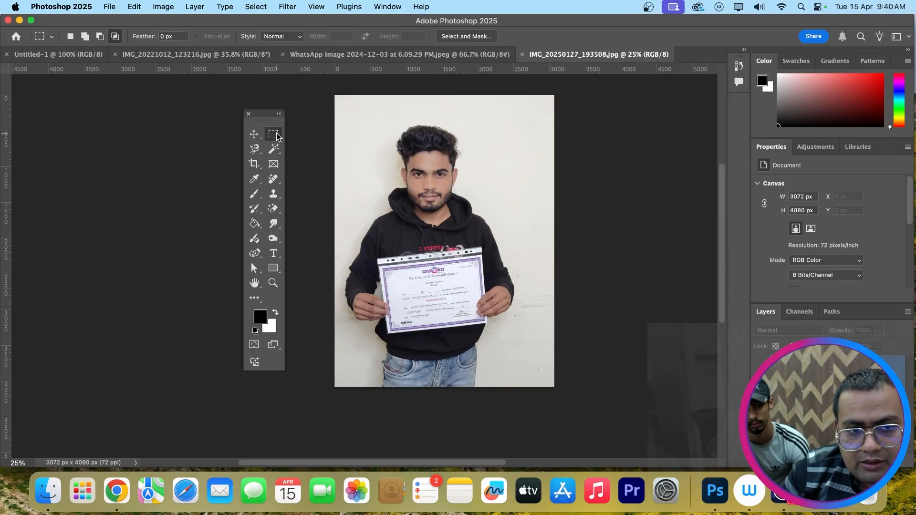
right_click(275, 135)
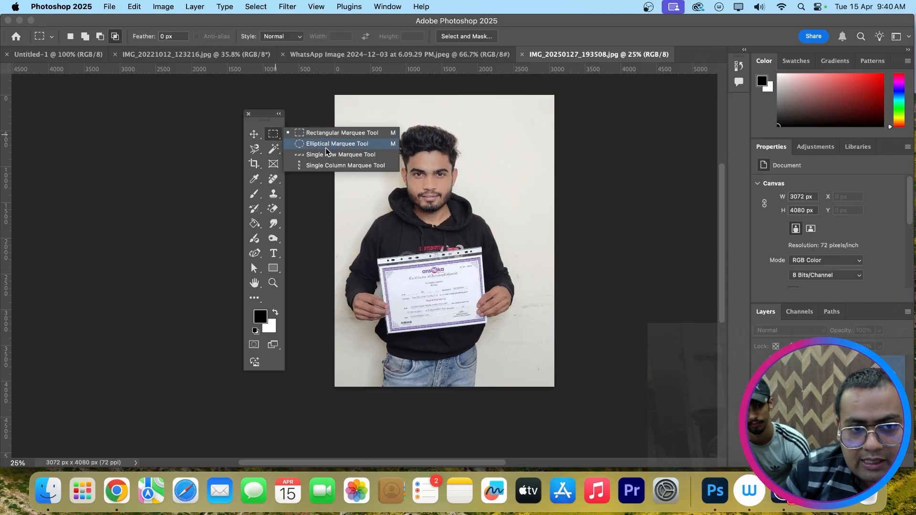
left_click(254, 149)
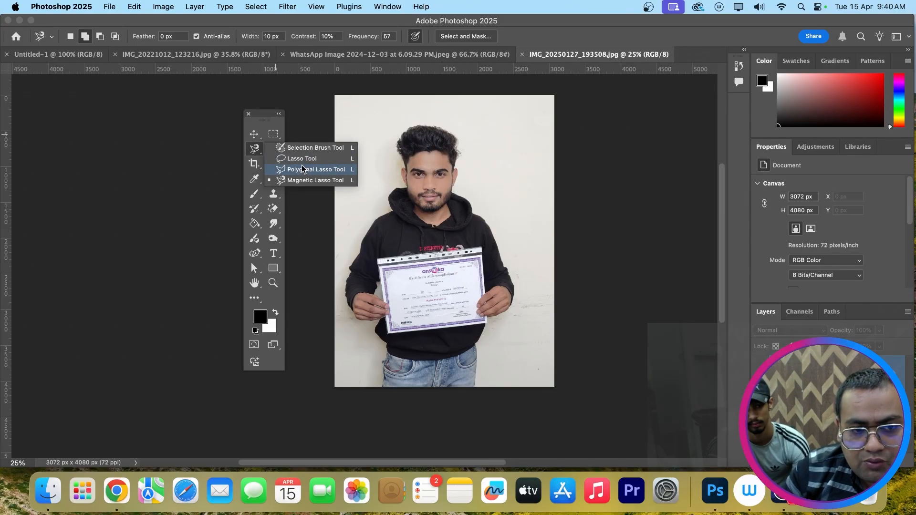
left_click(260, 154)
left_click(275, 150)
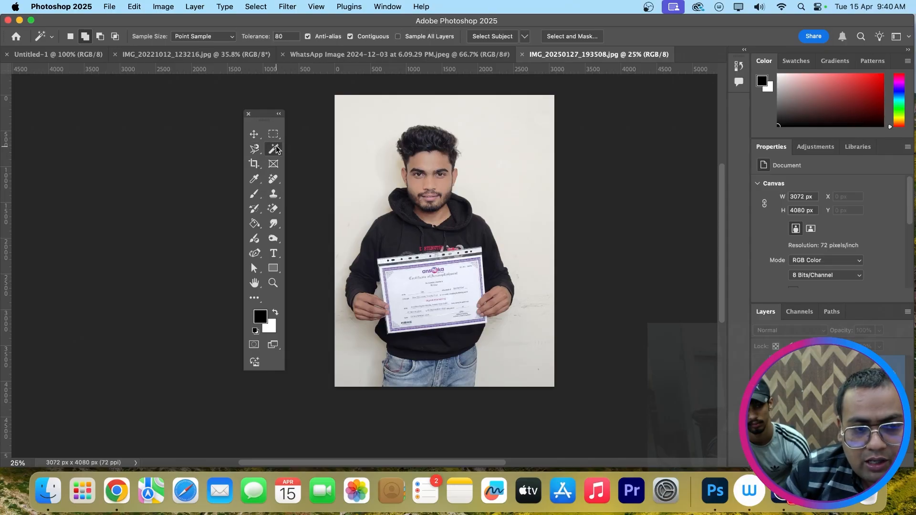
right_click(276, 151)
left_click(279, 152)
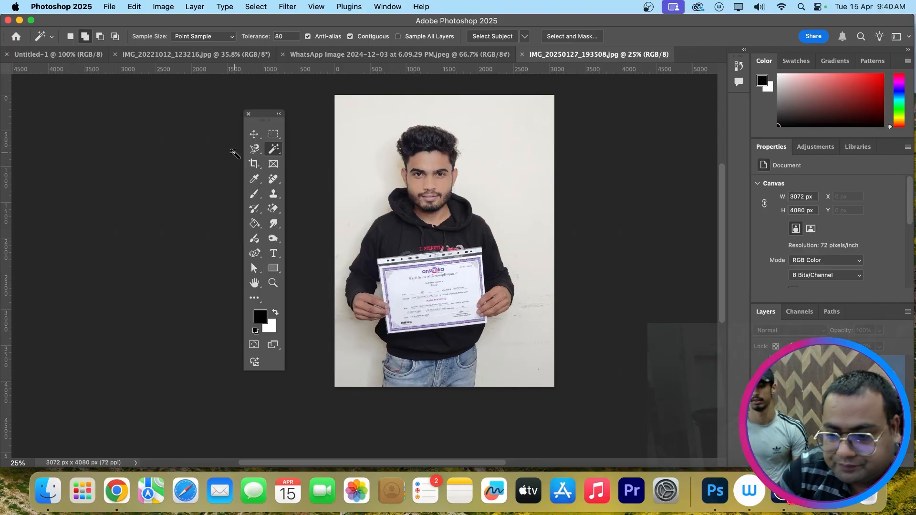
Switch to OBS.
left_click(785, 501)
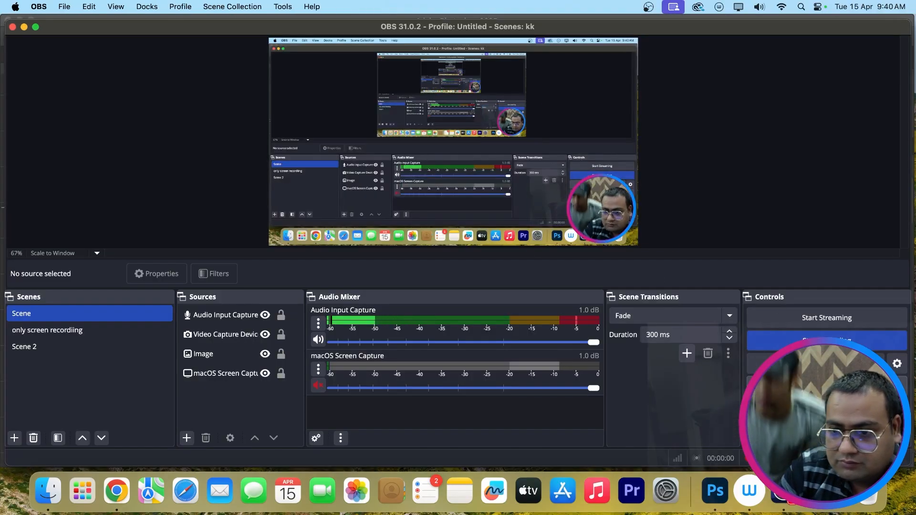